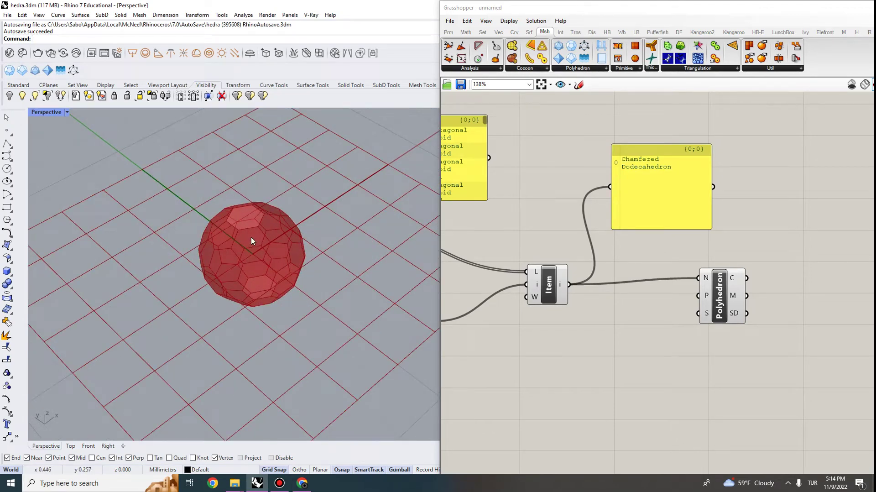
Examine the chamfered dodecahedron from several angles in the perspective viewport
scroll(253, 243, up, 3)
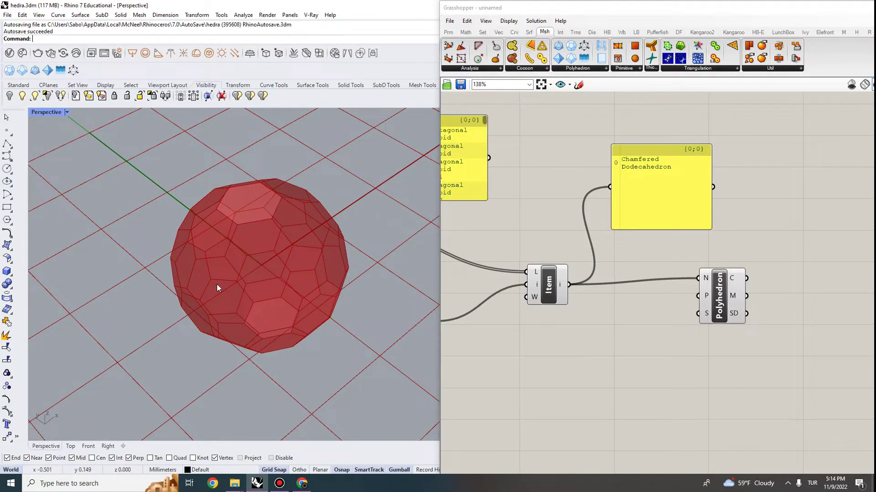
right_drag(278, 328, 300, 231)
scroll(293, 190, down, 5)
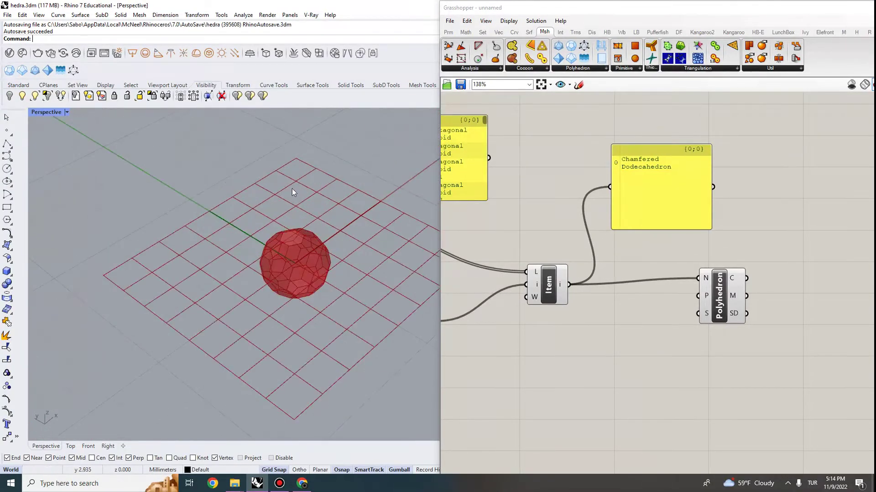
right_drag(293, 189, 278, 226)
scroll(223, 145, up, 6)
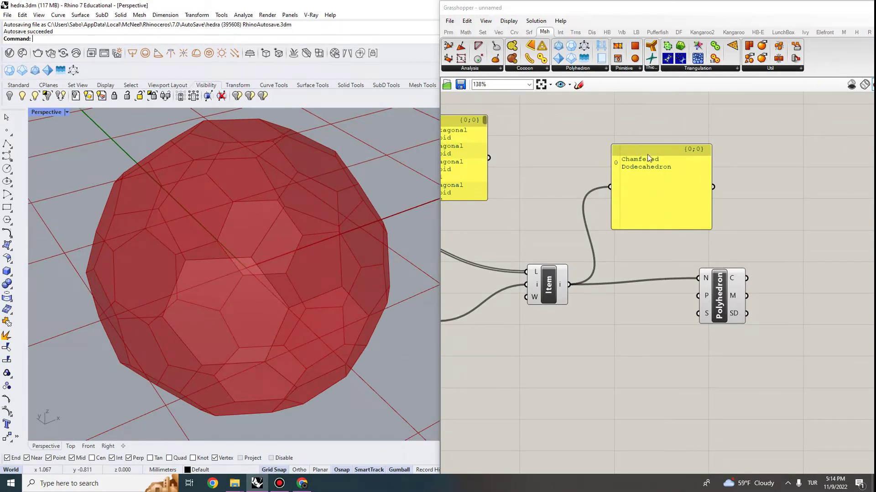
Move the Index slider so it lines up with the index input of the Item component
scroll(622, 187, down, 2)
right_drag(546, 189, 637, 203)
scroll(564, 294, up, 1)
drag(557, 303, 597, 271)
Examine the definition's chain from the polyhedra names and Index slider through the Item component to the Polyhedron component
scroll(759, 170, up, 2)
scroll(759, 177, down, 2)
scroll(757, 173, up, 2)
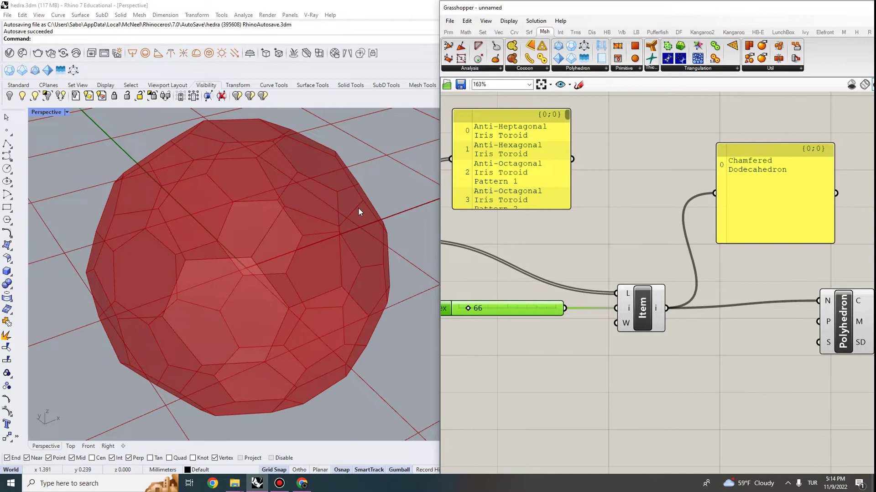
scroll(495, 175, down, 2)
scroll(505, 160, up, 1)
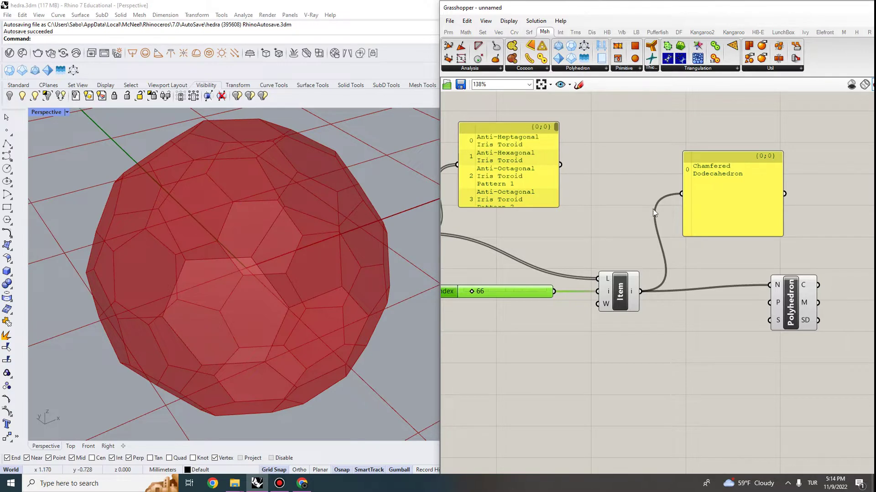
right_drag(789, 271, 747, 263)
scroll(520, 230, down, 1)
right_drag(520, 230, 607, 223)
scroll(587, 197, up, 2)
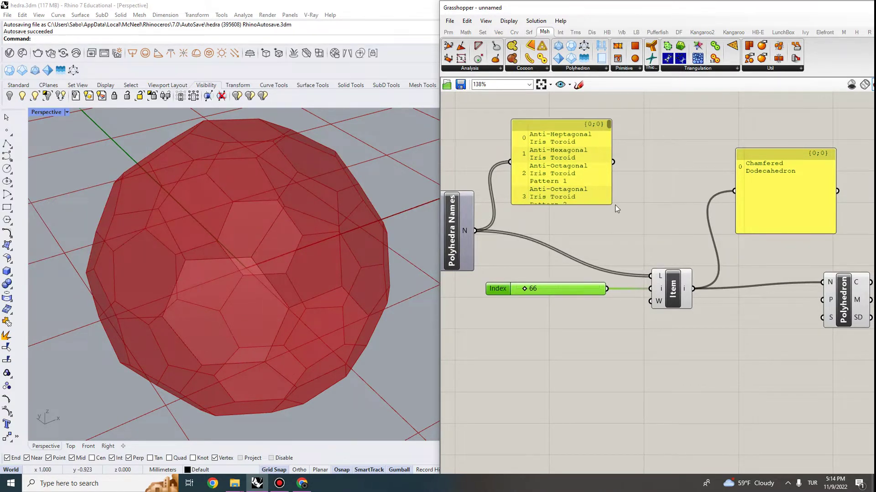
Move the Polyhedron component closer to the Item component, beneath the name panel
right_drag(698, 232, 668, 218)
right_drag(697, 276, 626, 276)
drag(744, 283, 664, 286)
right_drag(540, 274, 582, 281)
right_drag(726, 295, 642, 270)
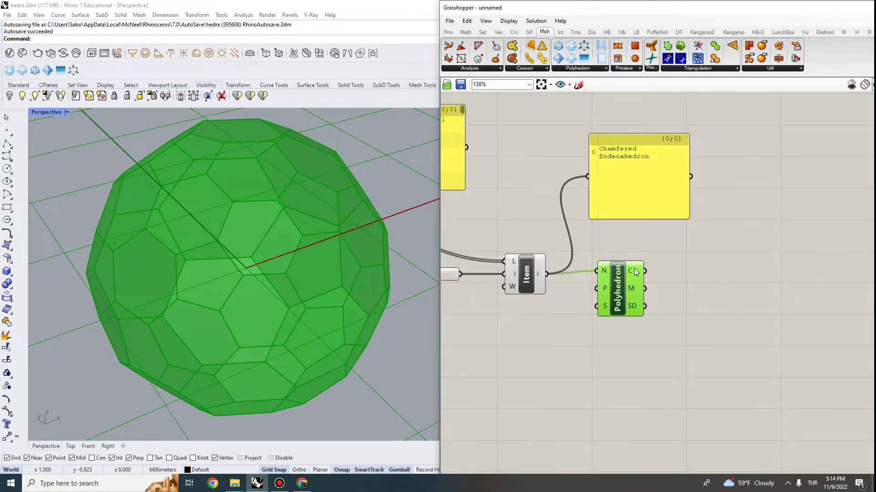
Add a Curve parameter beside the Polyhedron component and connect the C output to it
mouse_move(636, 272)
double_click(716, 297)
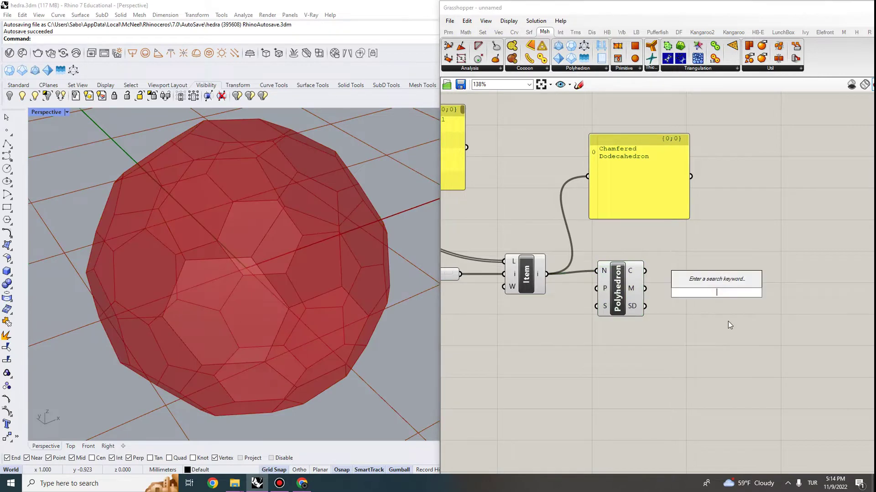
text(crv)
click(705, 282)
drag(644, 271, 714, 277)
Turn off the preview of all components before the Curve parameter and highlight the polyhedron's curves
click(618, 281)
scroll(641, 256, down, 2)
drag(653, 309, 452, 208)
click(536, 21)
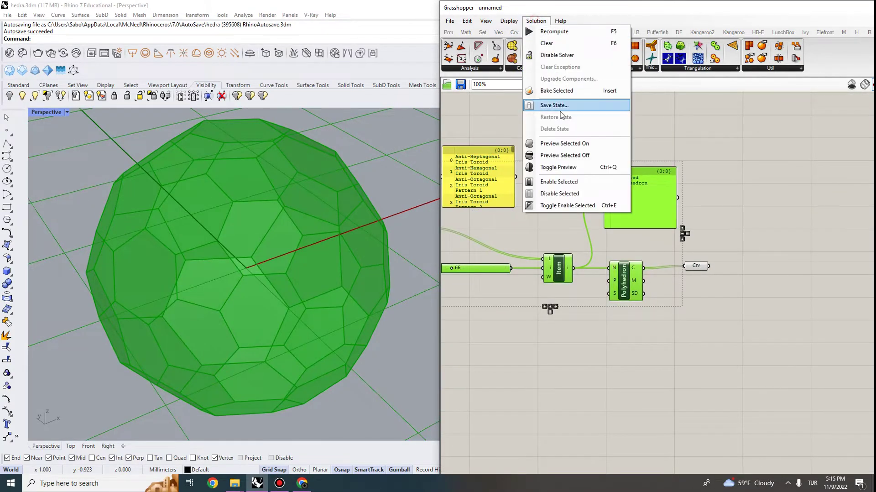
click(588, 156)
click(734, 301)
click(690, 268)
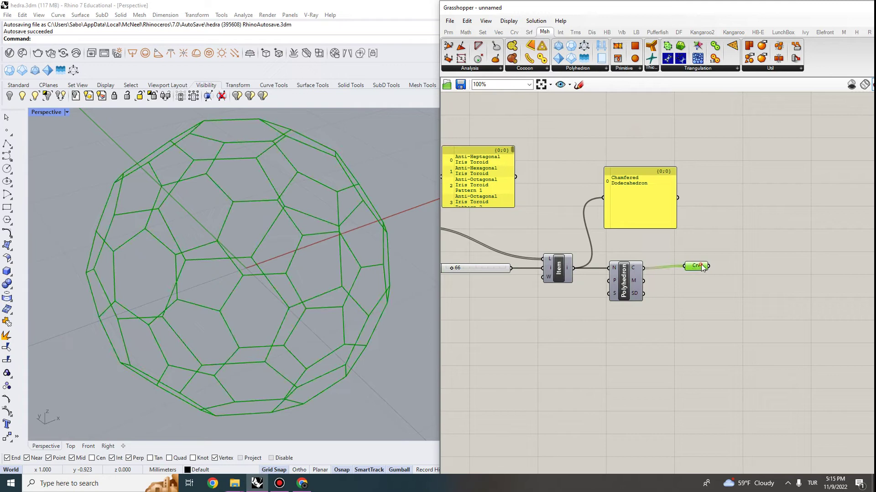
Examine the pentagonal and hexagonal faces of the polyhedron's wireframe in the perspective viewport
scroll(690, 274, up, 3)
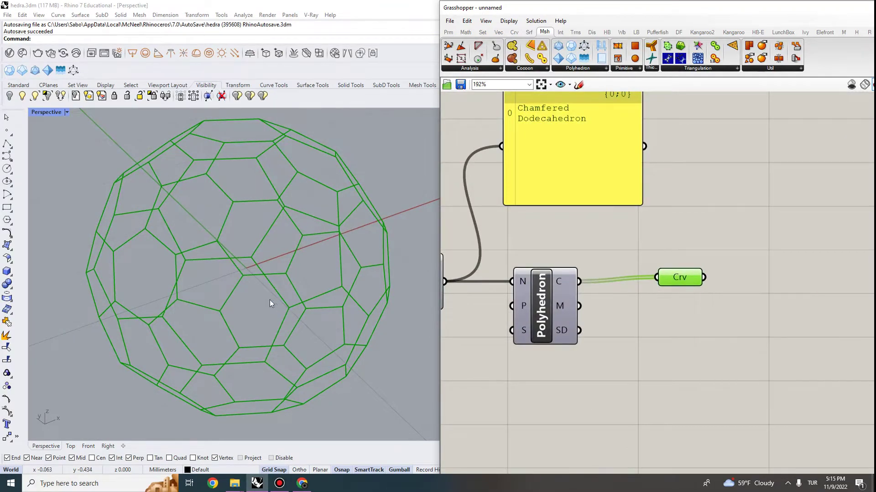
right_drag(272, 303, 297, 276)
scroll(246, 266, up, 5)
scroll(283, 281, up, 5)
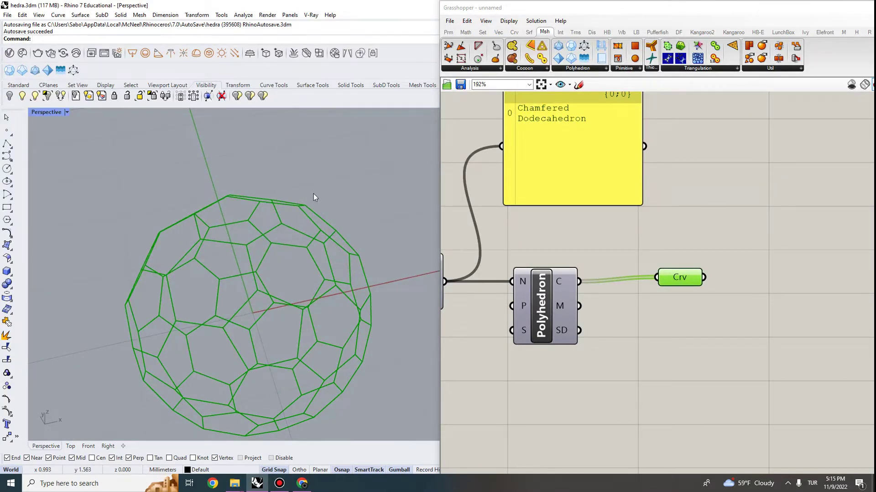
scroll(313, 194, down, 4)
scroll(291, 215, up, 4)
scroll(284, 235, down, 8)
scroll(294, 251, up, 4)
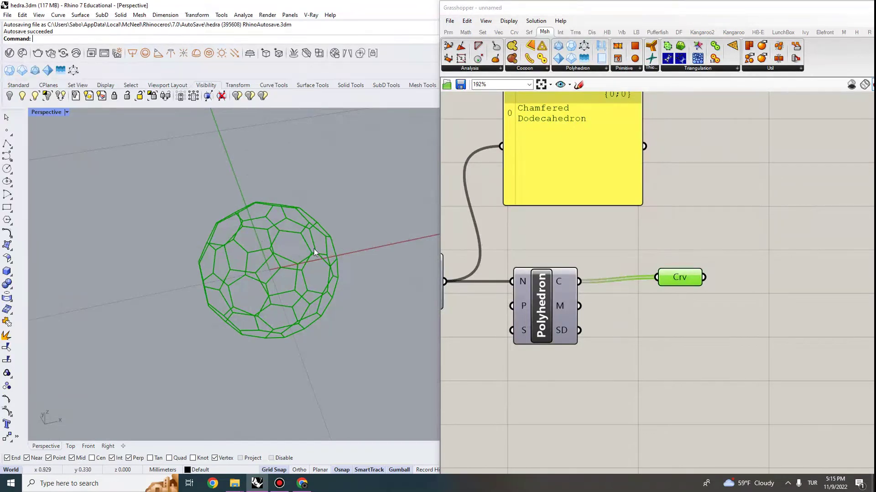
scroll(269, 231, up, 3)
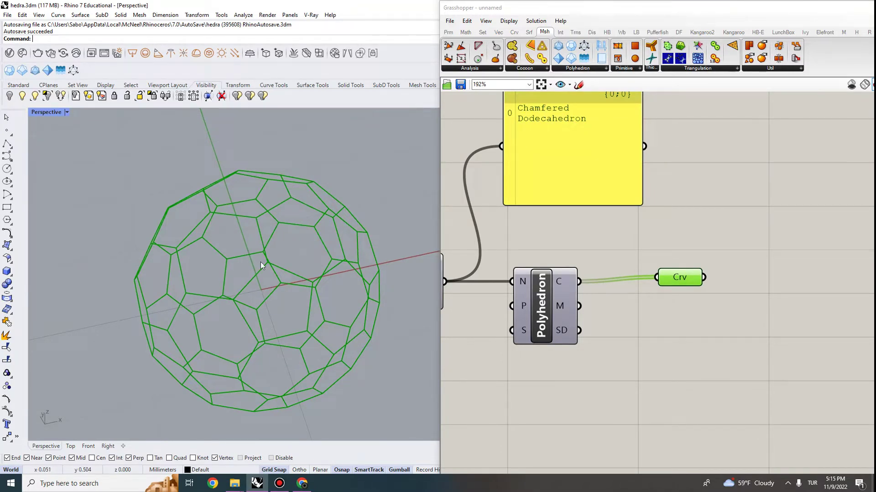
Switch from the perspective viewport to a maximized Top viewport with free space beside the polyhedron
double_click(35, 113)
double_click(36, 113)
right_drag(342, 281, 271, 261)
scroll(272, 262, up, 1)
right_drag(173, 237, 152, 218)
right_drag(76, 194, 103, 198)
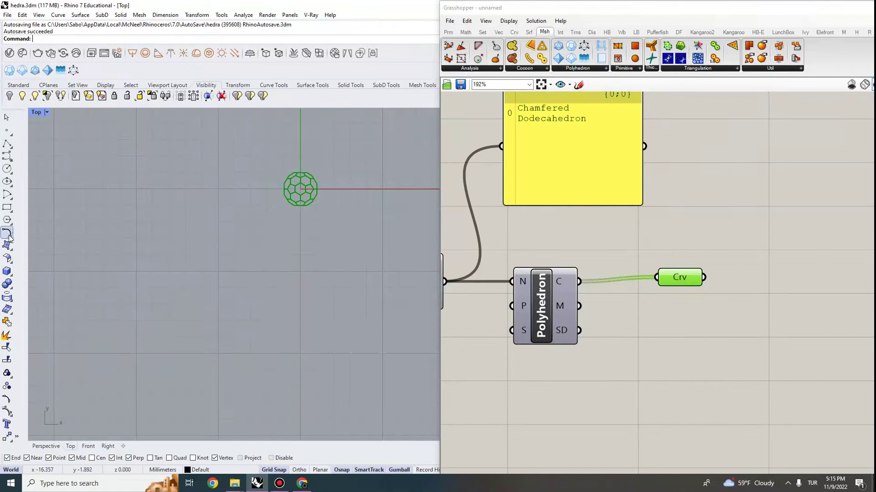
Add a Polygon component to the canvas below the Curve parameter
right_drag(694, 365, 646, 297)
click(646, 297)
double_click(668, 305)
text(pol)
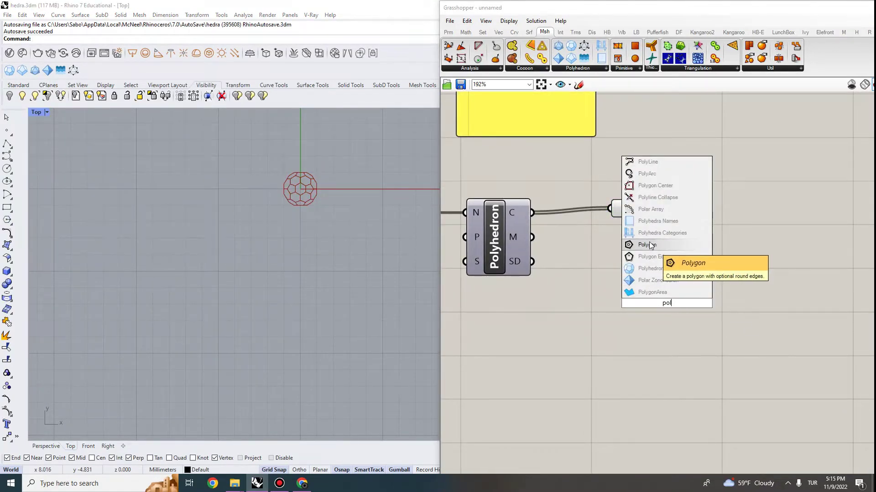
click(650, 246)
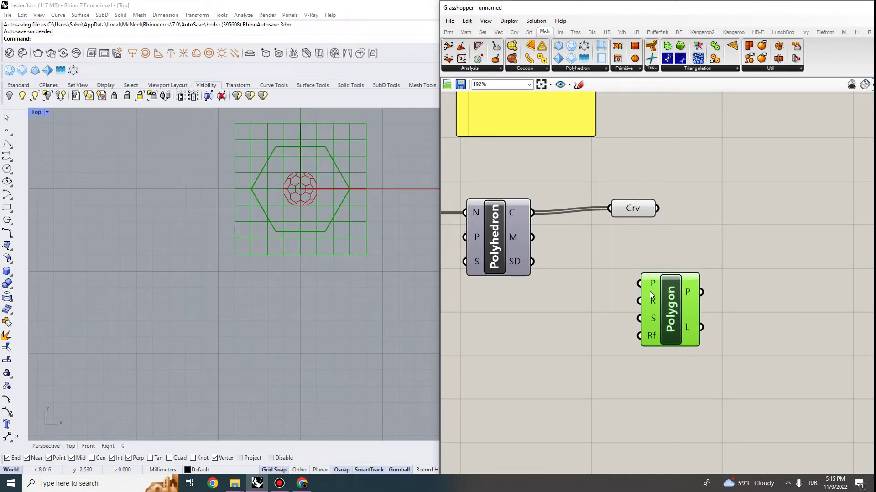
Draw an inscribed six-sided polygon in the Top viewport, below and beside the polyhedron
click(7, 219)
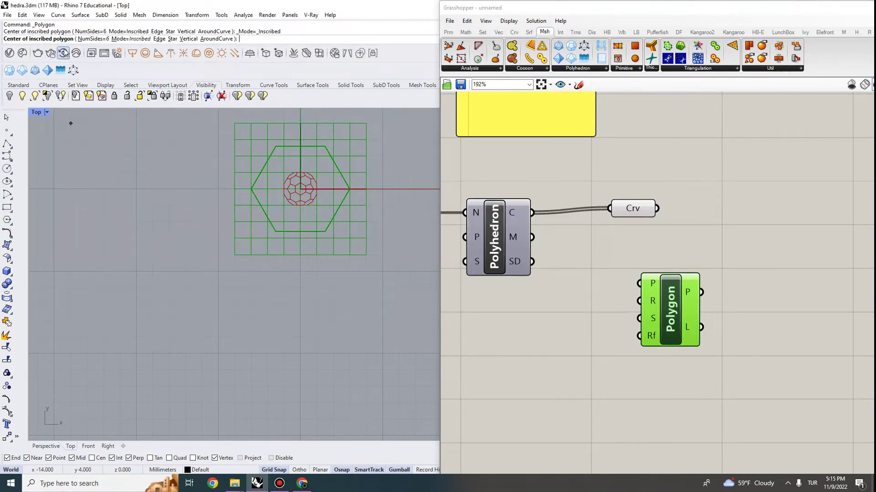
click(185, 288)
click(186, 255)
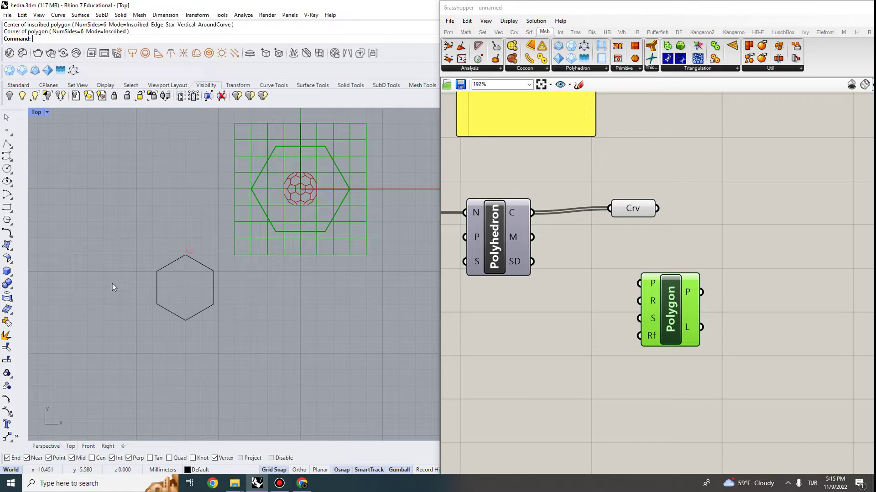
Draw an inscribed polygon with 5 sides next to the hexagon in the Top viewport
right_click(99, 284)
click(98, 38)
text(5)
key(Return)
click(103, 304)
click(103, 271)
Select the drawn pentagon and hexagon together and compare their shapes, leaving both deselected
right_drag(196, 277, 343, 285)
drag(349, 366, 228, 268)
right_drag(386, 338, 318, 320)
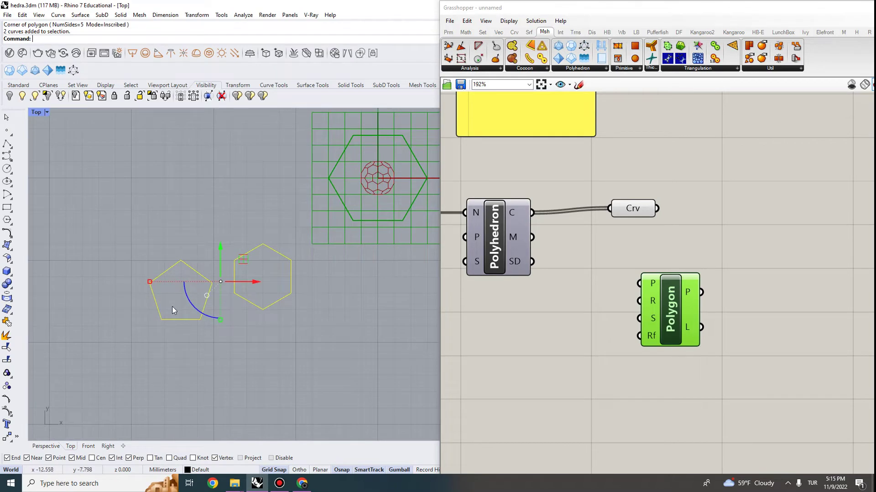
scroll(239, 281, up, 4)
click(201, 196)
scroll(205, 217, down, 6)
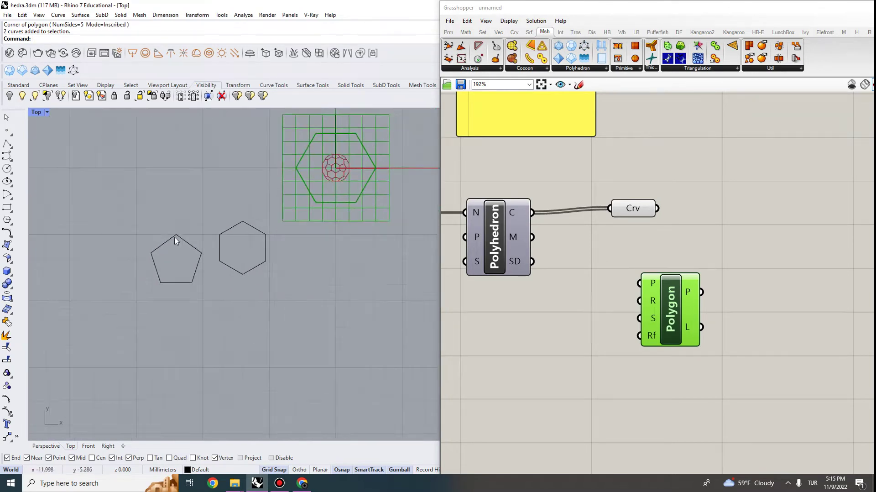
scroll(332, 183, up, 2)
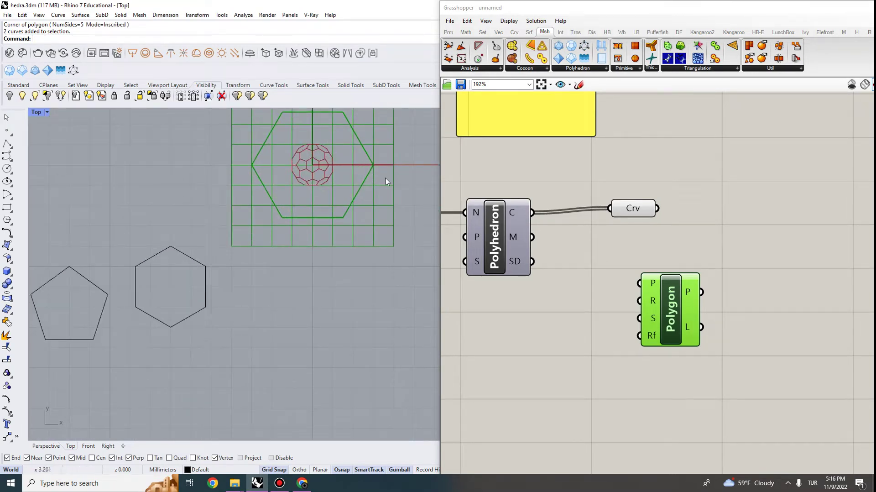
Turn off the preview of the Curve parameter holding the polyhedron's curves
click(632, 210)
right_click(629, 210)
click(670, 228)
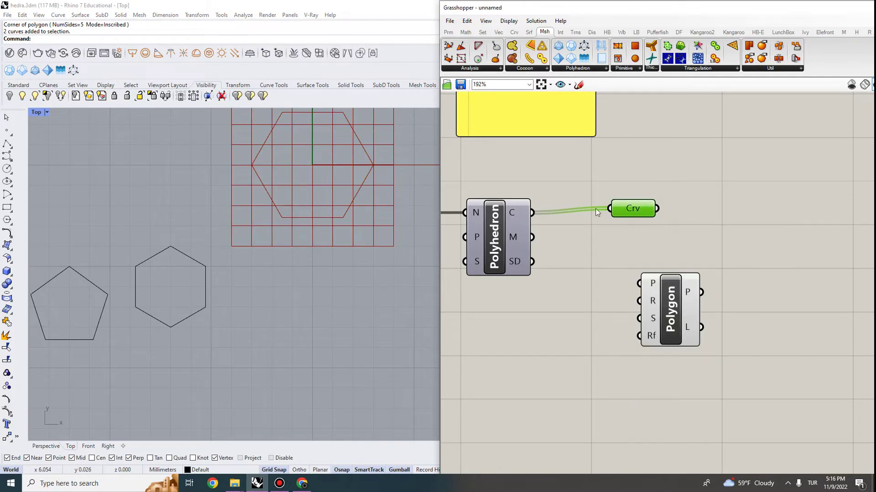
Delete the manually drawn pentagon and hexagon from the Top viewport
scroll(565, 189, down, 2)
drag(231, 269, 46, 351)
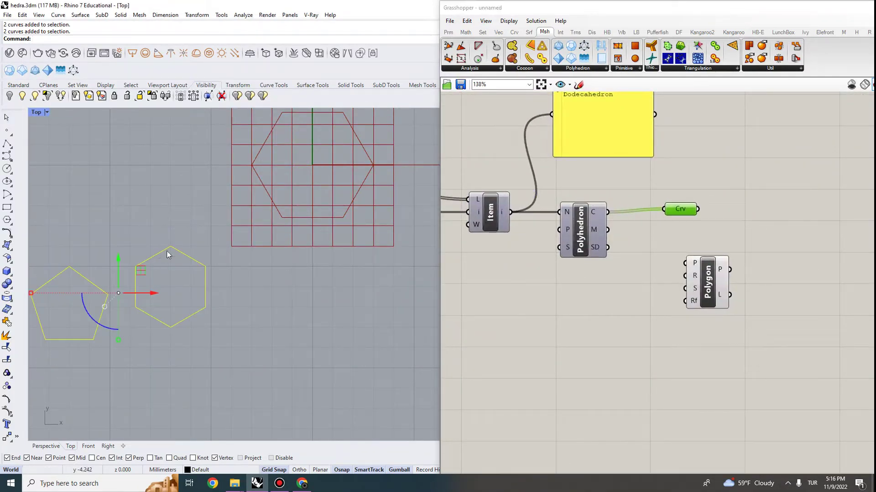
key(Delete)
scroll(250, 289, up, 2)
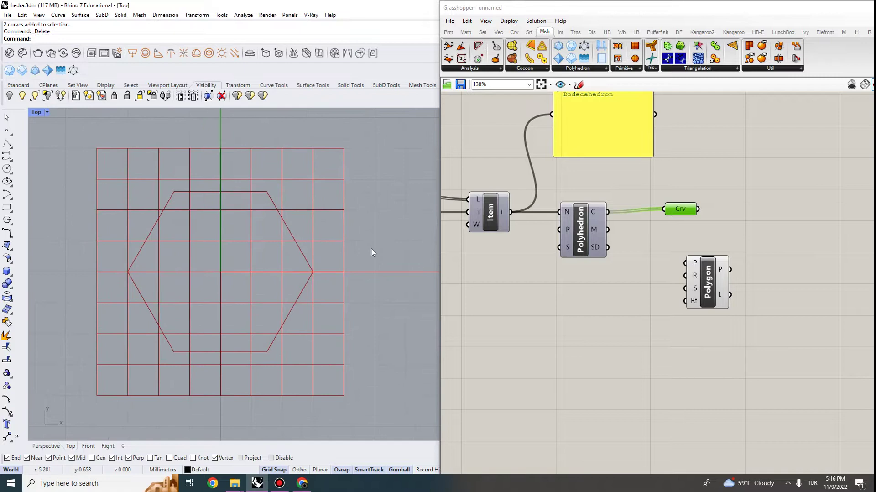
Reposition the Polygon component and connect a new number slider with the value 5 to its Segments input
right_drag(705, 253, 597, 240)
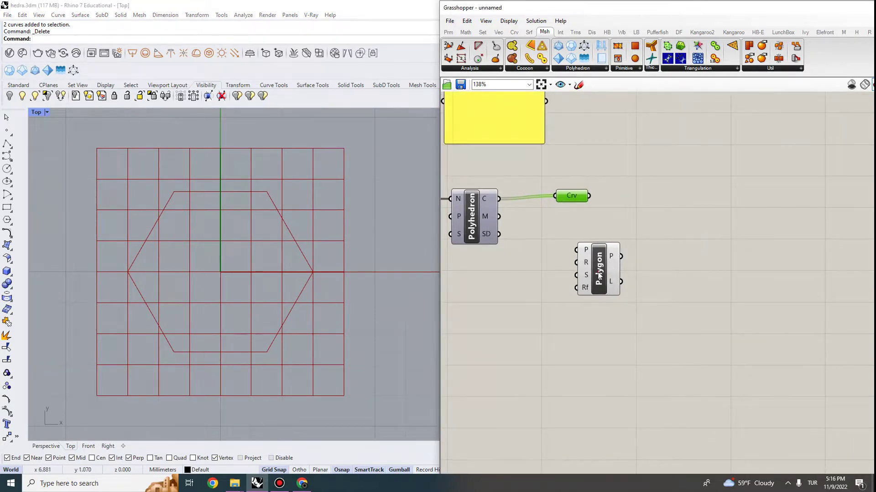
drag(599, 273, 638, 292)
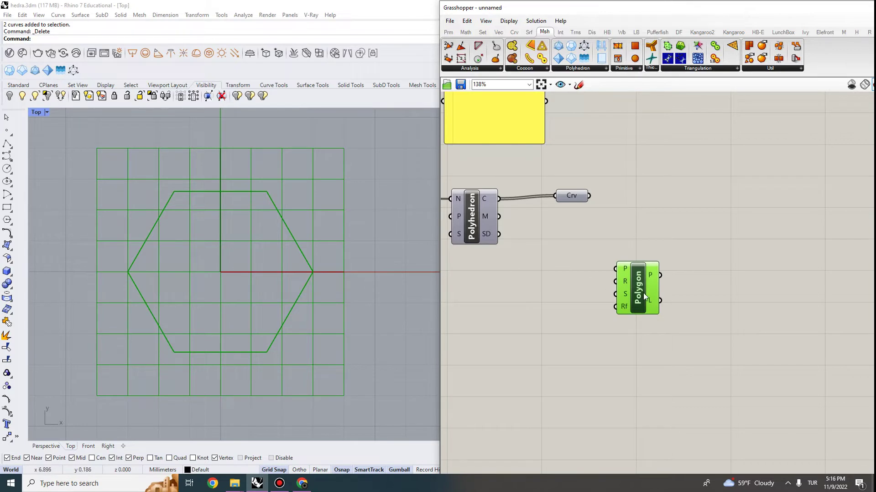
double_click(570, 296)
text(number slider)
key(Return)
drag(611, 293, 575, 271)
scroll(613, 303, up, 2)
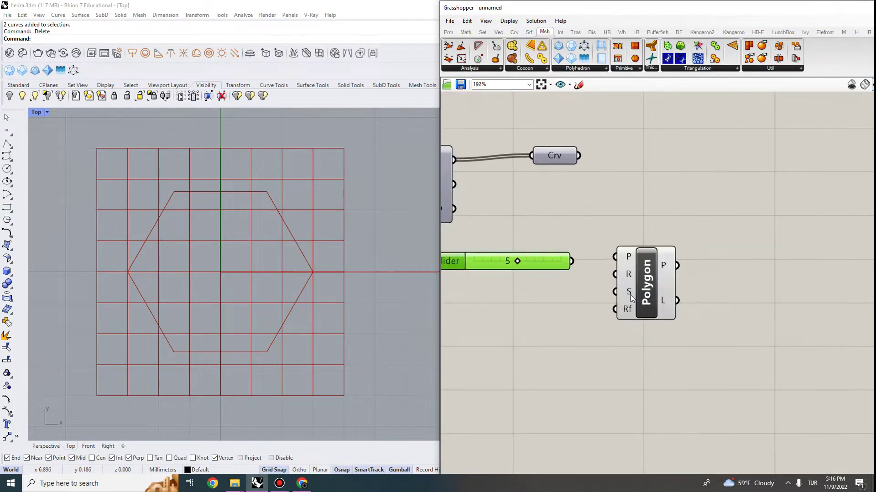
drag(628, 291, 574, 295)
right_drag(216, 227, 242, 229)
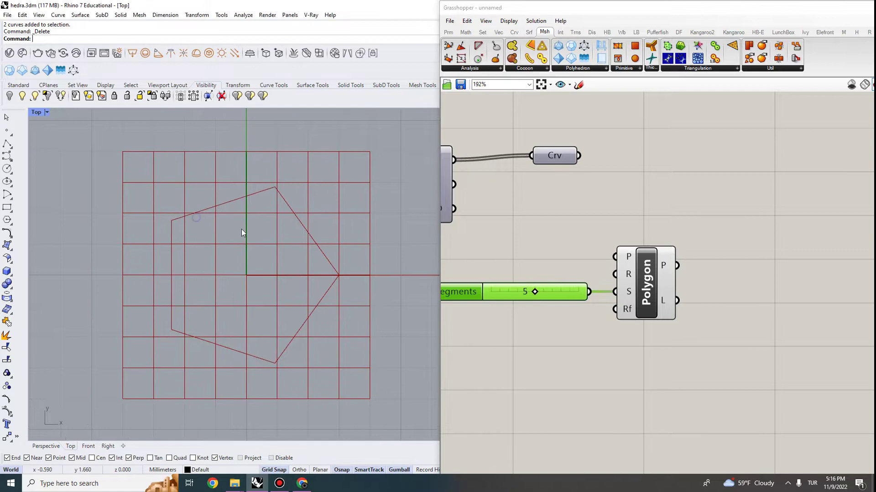
Examine the Polygon component's inputs, including its plane, radius and segments
click(641, 268)
right_click(643, 283)
click(646, 302)
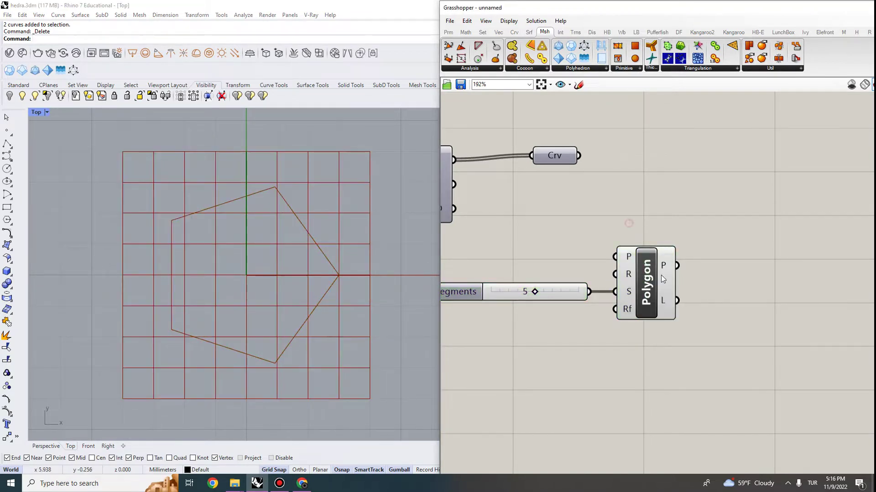
click(649, 283)
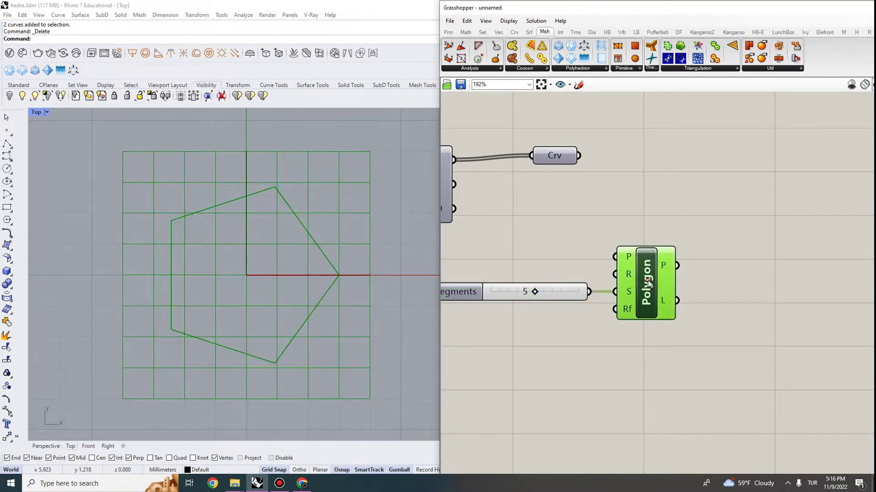
mouse_move(632, 278)
mouse_move(629, 298)
mouse_move(626, 261)
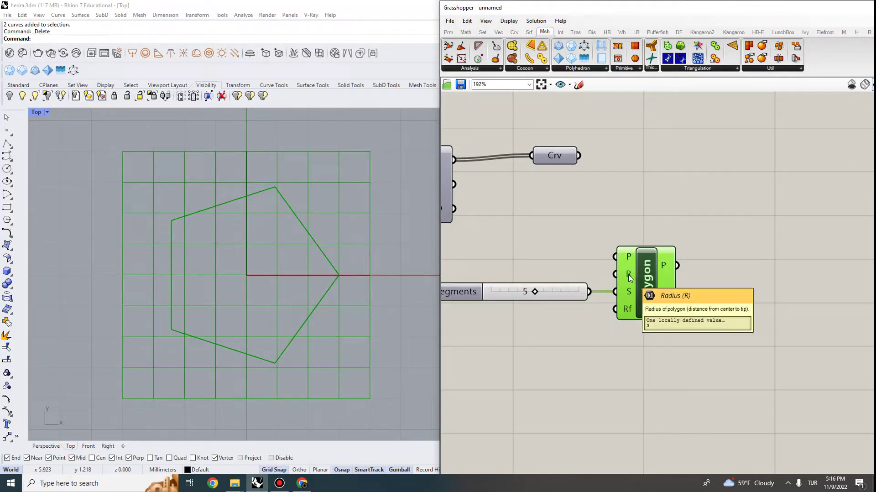
Turn off the preview of the Polygon component
right_drag(672, 287, 641, 246)
right_click(634, 252)
click(645, 263)
Add an Explode component and connect the Polygon component's P output to its curve input
double_click(707, 259)
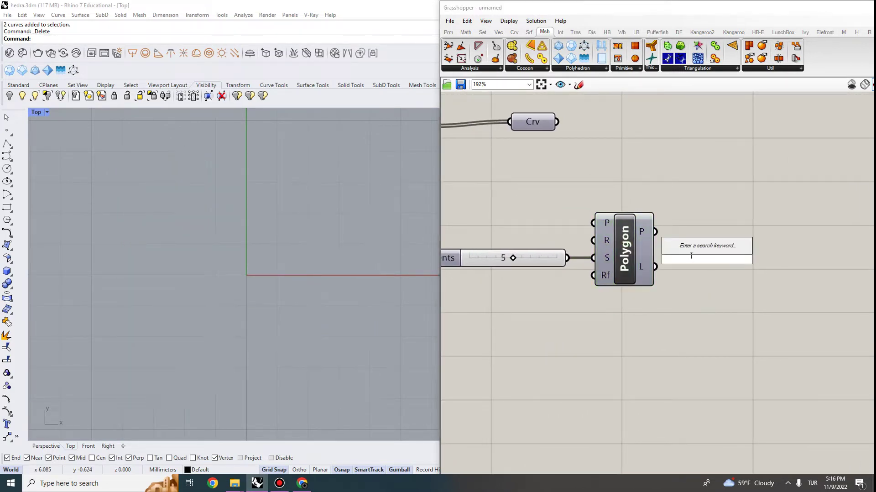
text(explode)
click(677, 247)
drag(655, 231, 698, 231)
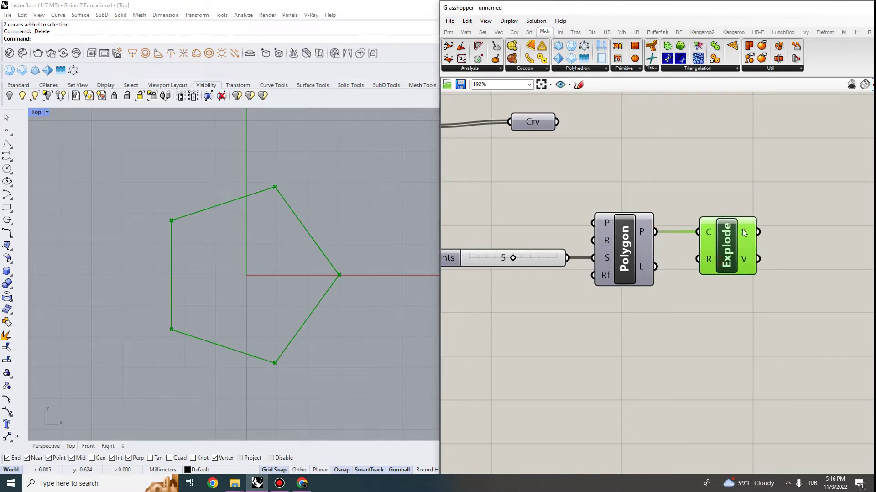
mouse_move(749, 233)
mouse_move(745, 262)
right_drag(753, 244, 620, 216)
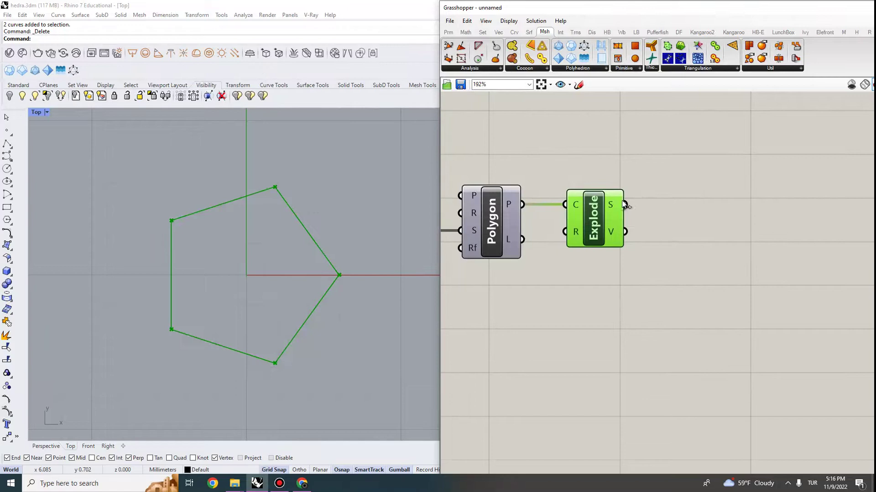
Examine the Explode component's segment and vertex outputs alongside the pentagon's edges in the Top view
mouse_move(611, 205)
mouse_move(614, 237)
right_drag(693, 234, 646, 228)
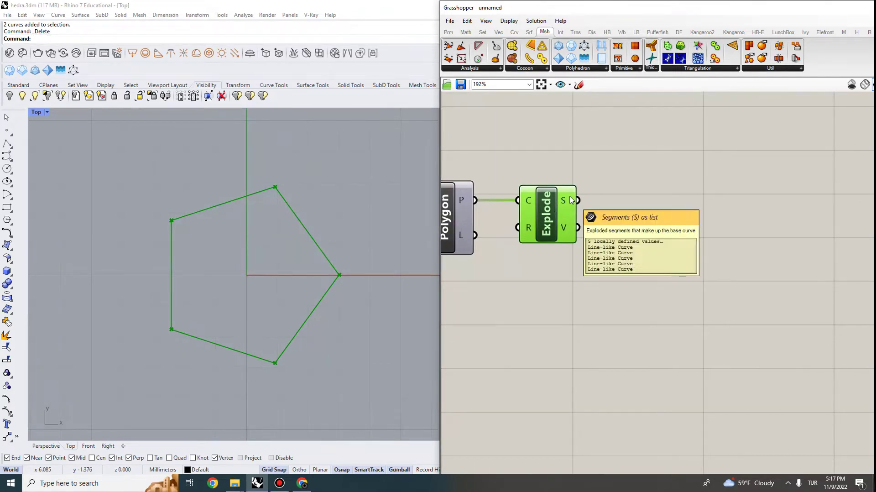
right_drag(280, 294, 272, 253)
scroll(273, 257, up, 2)
scroll(170, 241, down, 2)
scroll(241, 193, up, 2)
right_drag(235, 230, 254, 256)
scroll(241, 278, up, 4)
scroll(235, 304, down, 2)
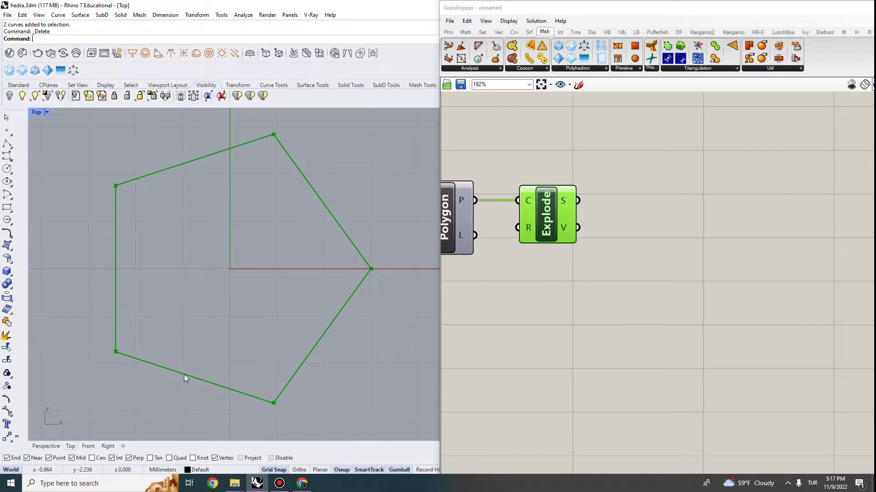
scroll(199, 319, down, 2)
right_drag(209, 319, 225, 277)
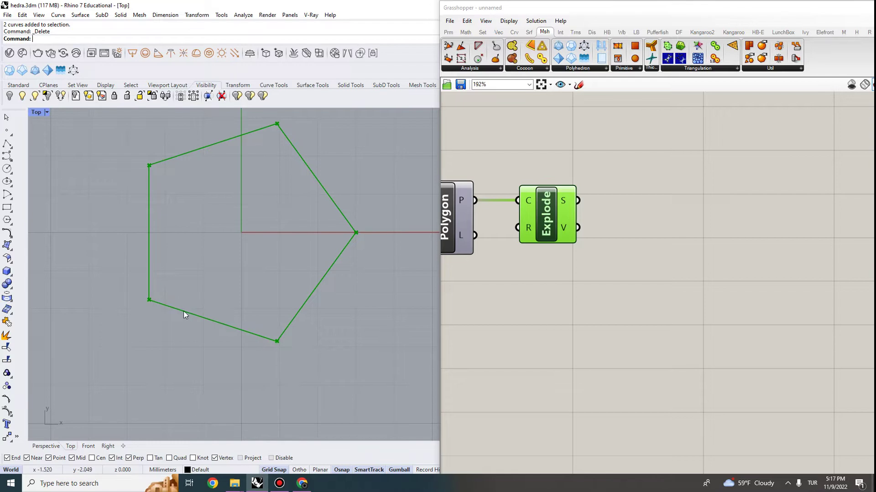
scroll(183, 256, down, 4)
right_drag(207, 260, 202, 299)
scroll(257, 268, up, 4)
scroll(224, 333, up, 2)
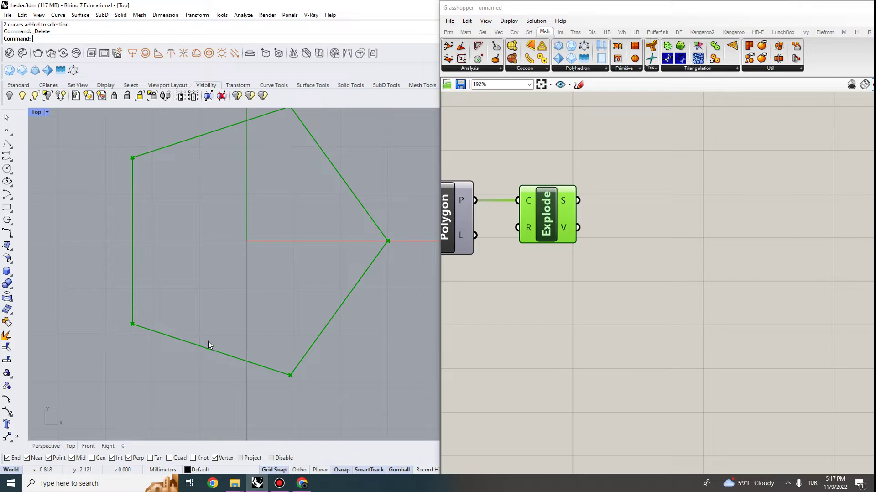
right_drag(337, 303, 324, 346)
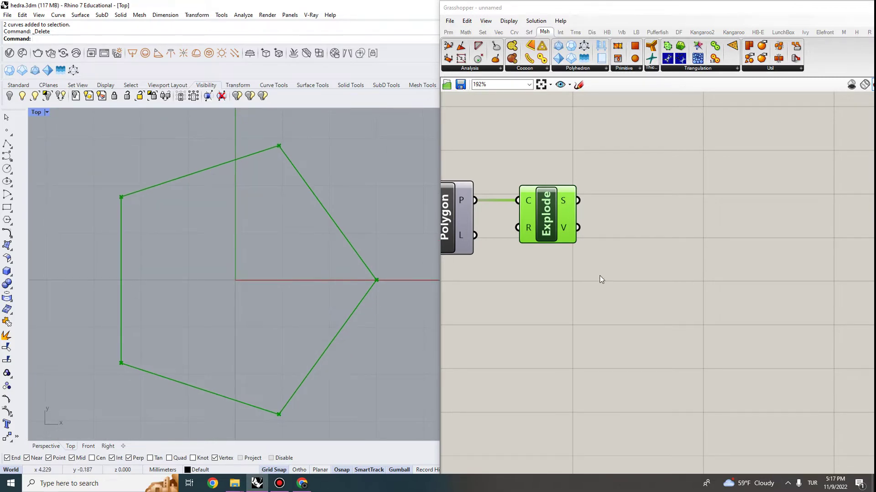
Add an Evaluate Curve component and connect the Explode component's S output to its curve input
double_click(666, 283)
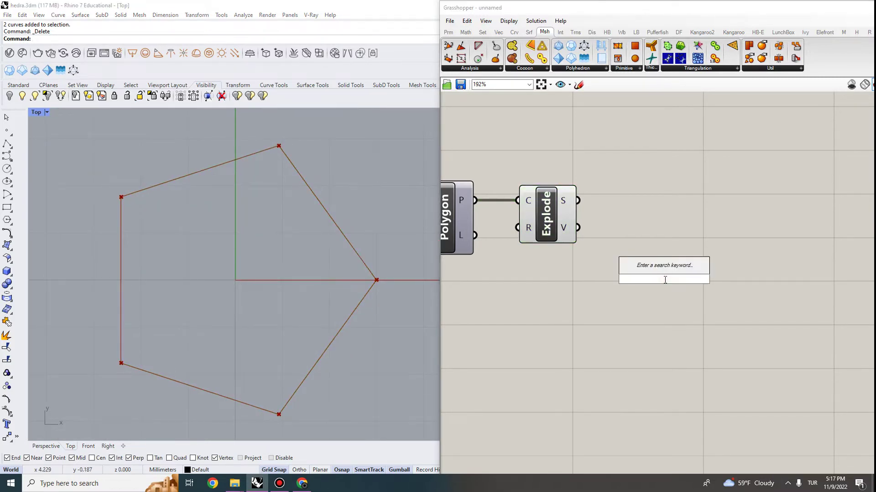
text(evalu)
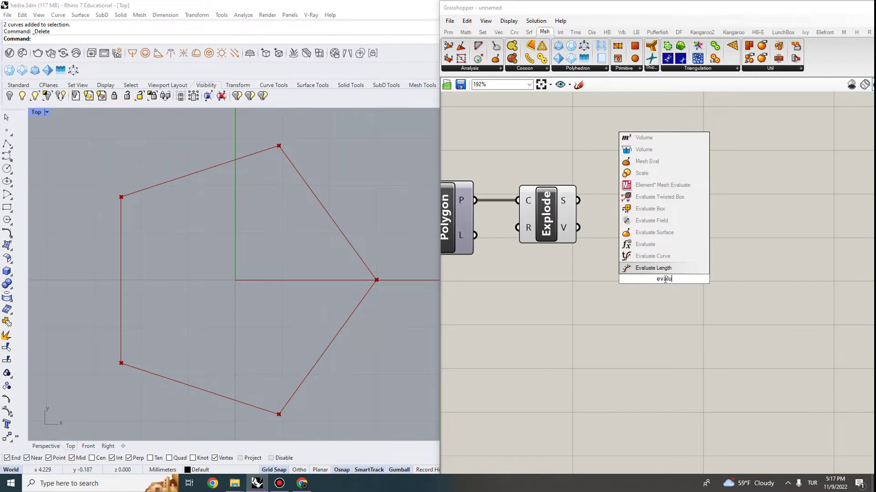
click(652, 256)
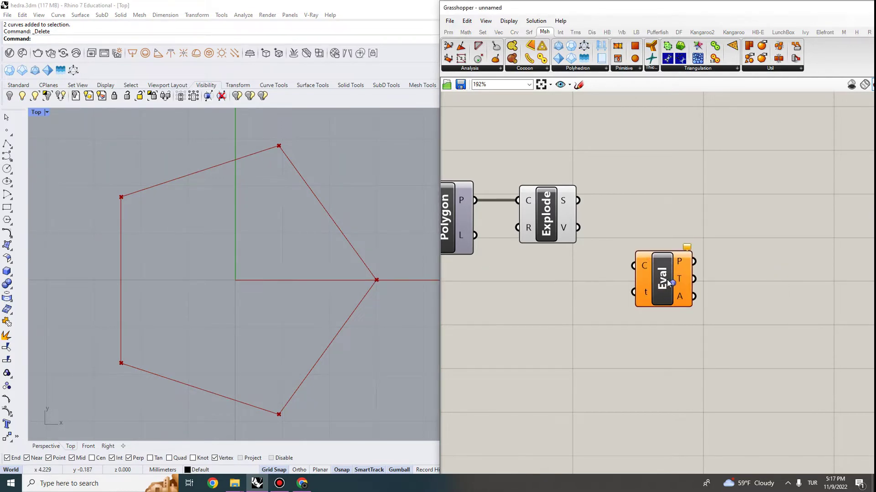
ctrl+alt+click(667, 279)
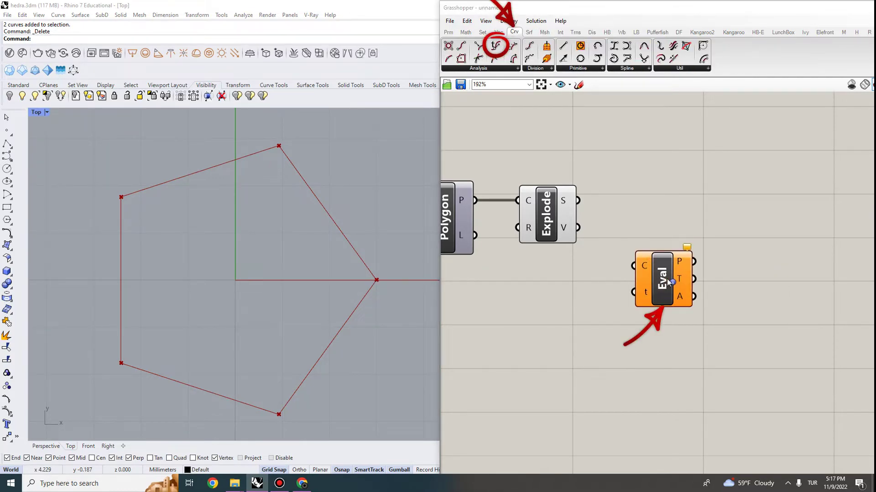
drag(633, 265, 574, 202)
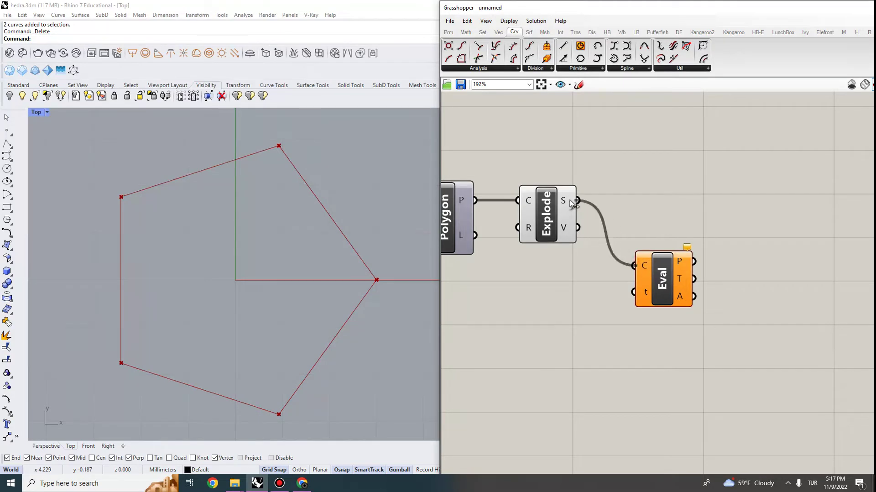
Move the Evaluate Curve component further from Explode and reparameterize its curve input
drag(650, 275, 692, 273)
right_click(687, 267)
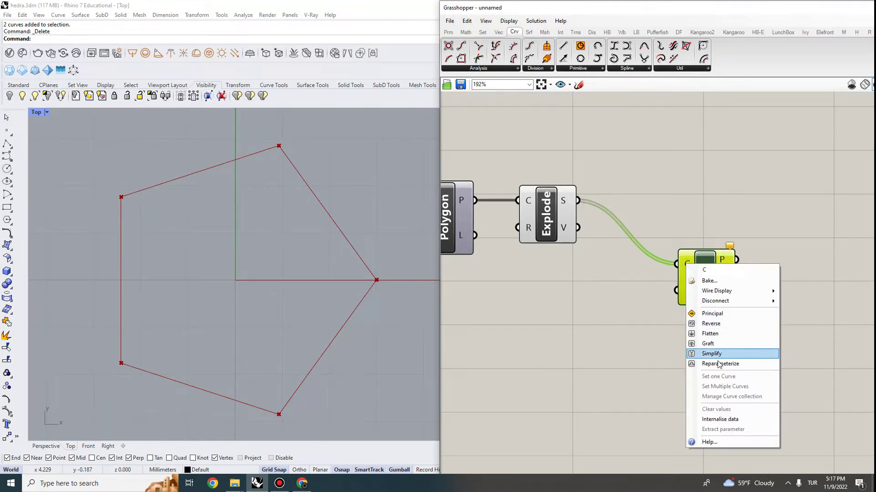
click(716, 364)
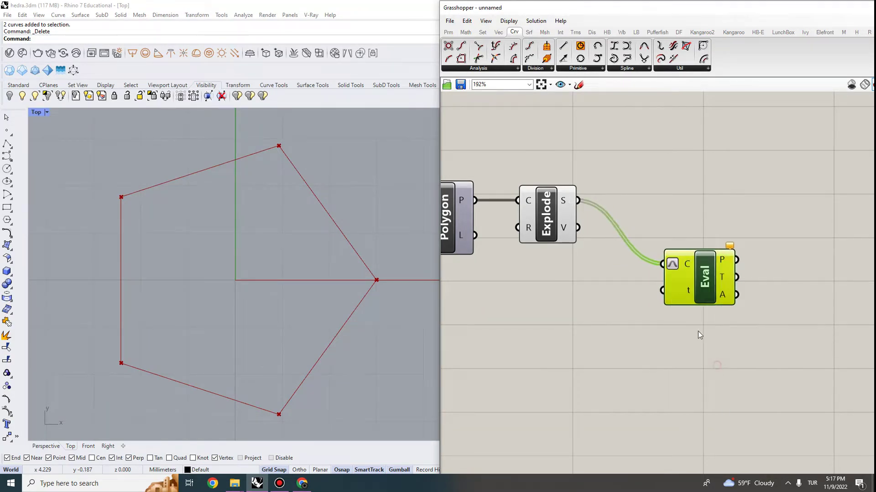
Add a number slider and connect it to the t input of the Evaluate Curve component
double_click(561, 306)
text(num)
click(553, 275)
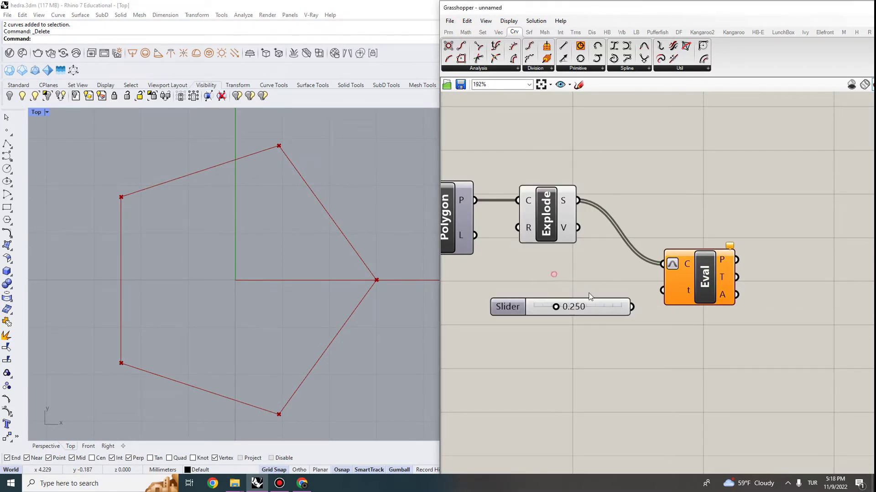
drag(632, 312, 705, 274)
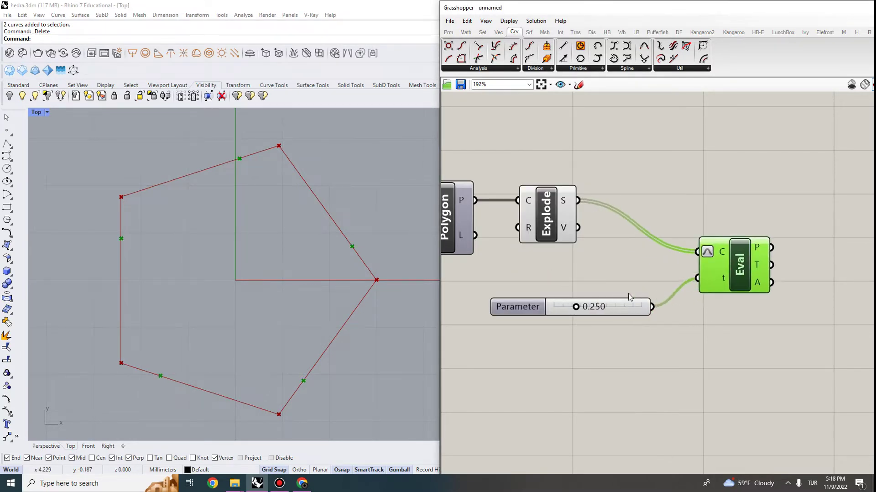
Vary the Parameter slider from 0 to 0.861 to shift the evaluated points along the pentagon's edges
drag(576, 309, 541, 310)
double_click(573, 308)
click(599, 279)
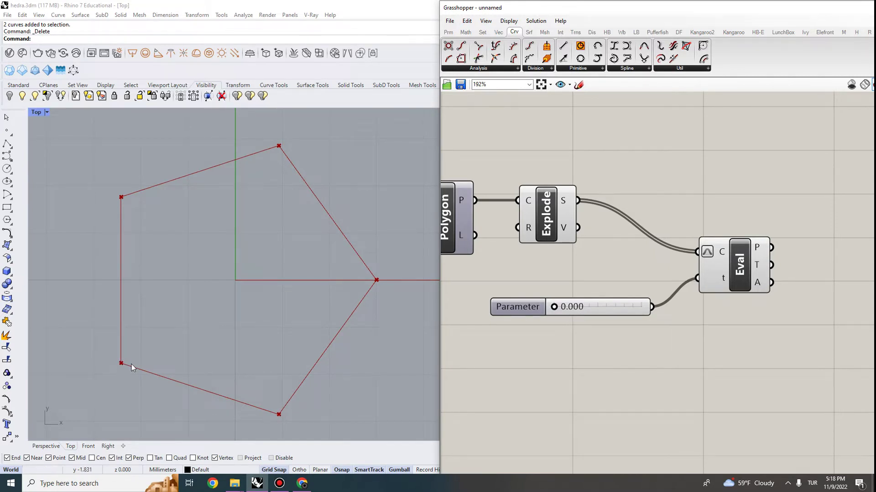
drag(557, 309, 629, 309)
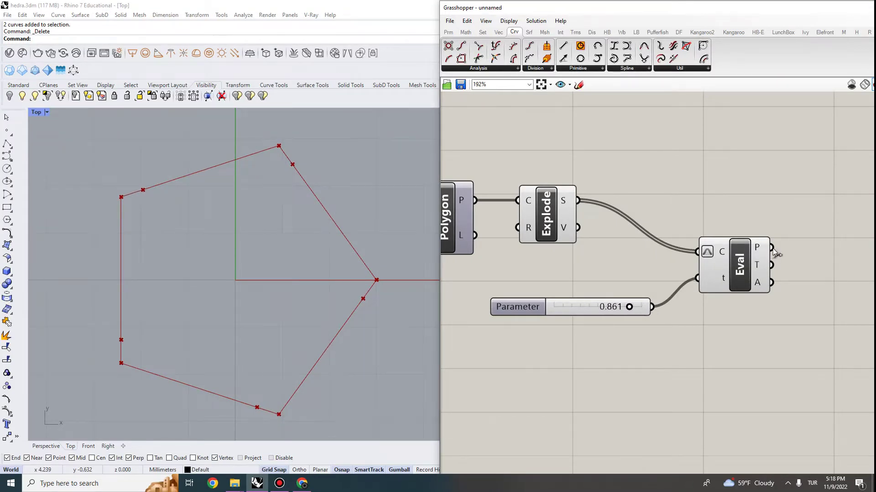
Turn off reparameterization on the Evaluate Curve component's curve input and try the slider across its range, ending at 0.462
right_click(705, 249)
click(730, 351)
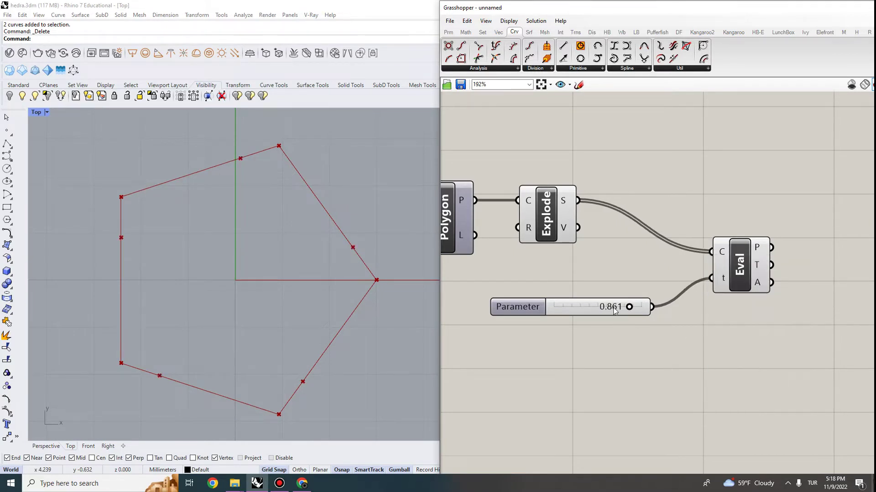
drag(630, 306, 656, 308)
drag(641, 309, 595, 318)
Limit the Parameter slider to one decimal place and set it to 0.4
double_click(529, 311)
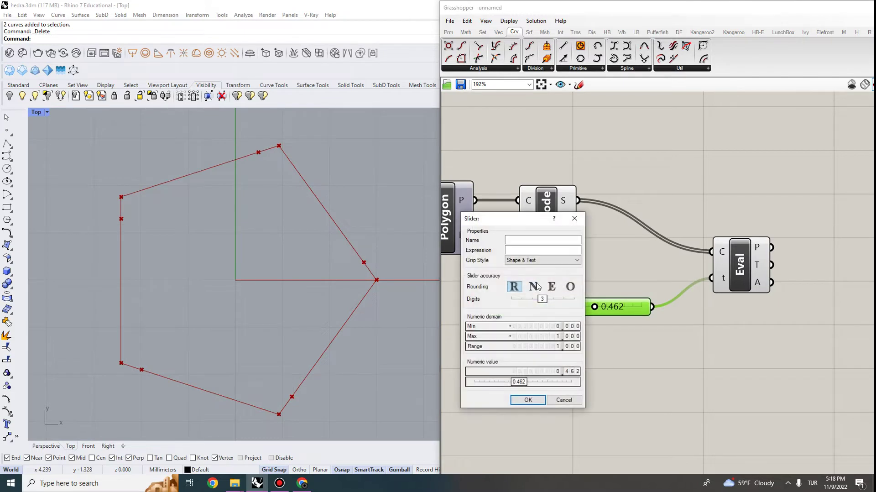
drag(540, 303, 524, 303)
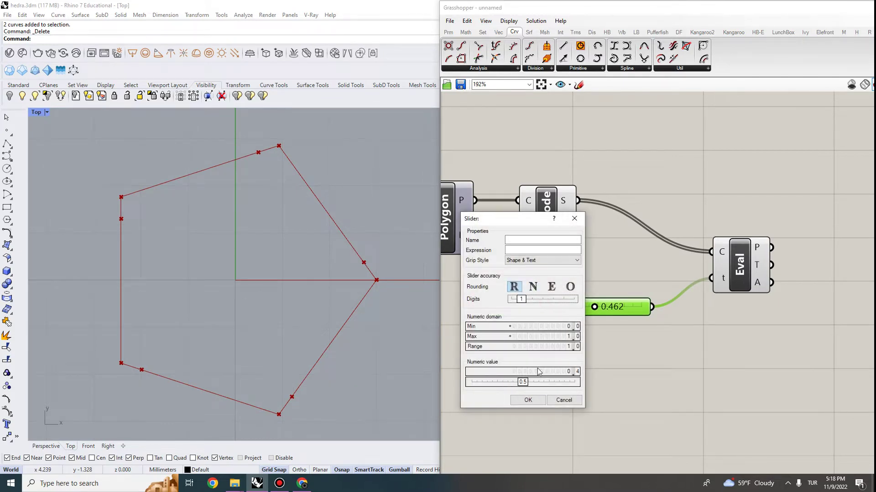
click(528, 399)
drag(599, 309, 591, 308)
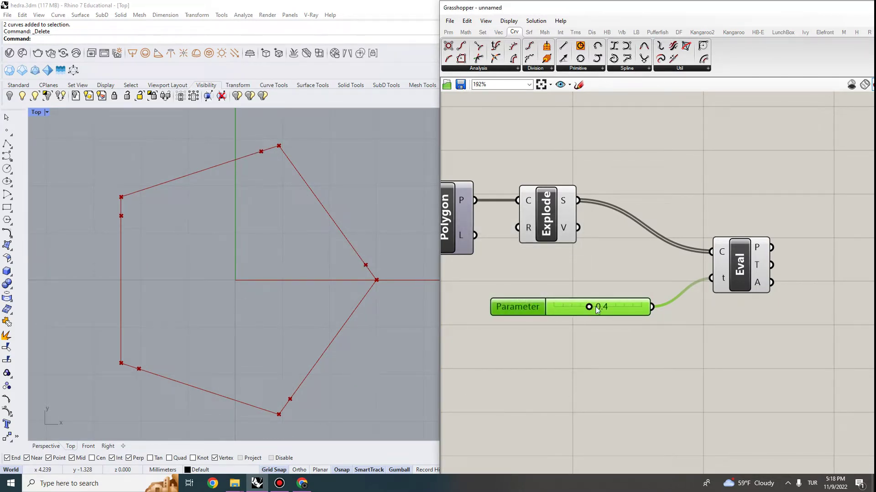
Reparameterize the Evaluate Curve component's curve input again and line the component up with its slider
right_click(719, 259)
click(753, 355)
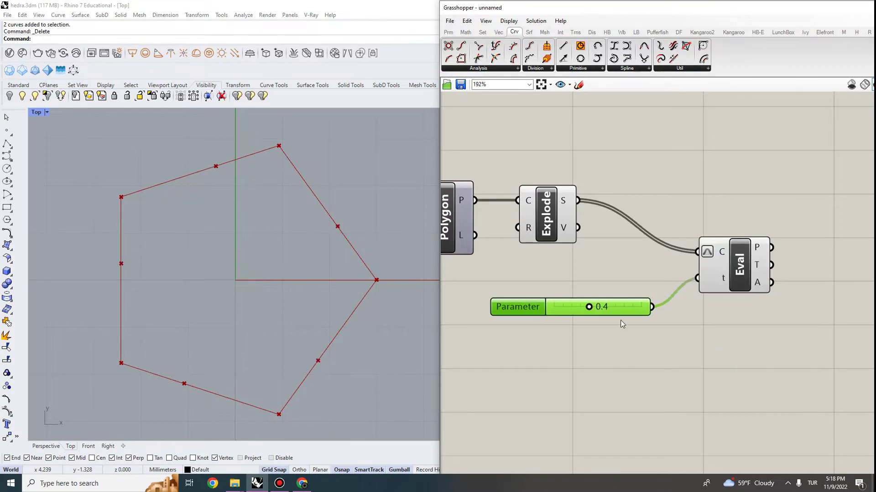
scroll(711, 296, down, 1)
right_drag(752, 293, 716, 216)
drag(701, 194, 713, 217)
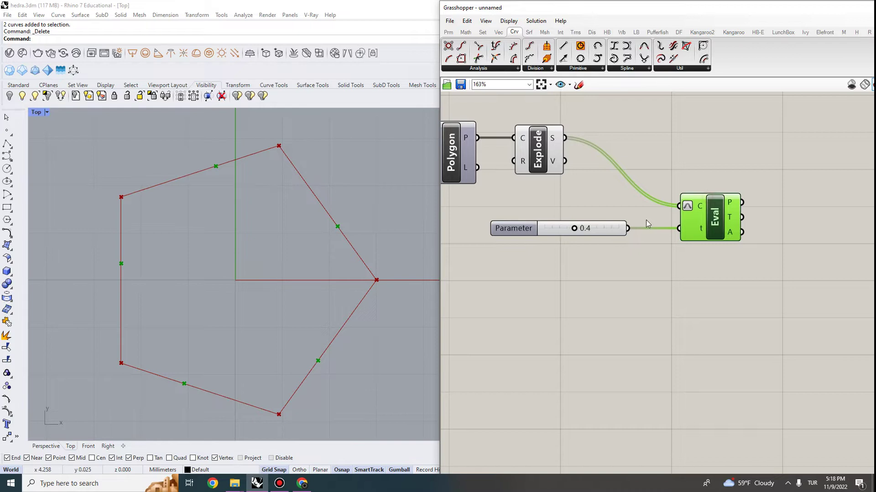
Move the slider and Evaluate Curve pair down, duplicate it below, and set the duplicate's slider to 0.6
drag(713, 276, 524, 199)
drag(722, 231, 727, 293)
alt+drag(717, 261, 716, 319)
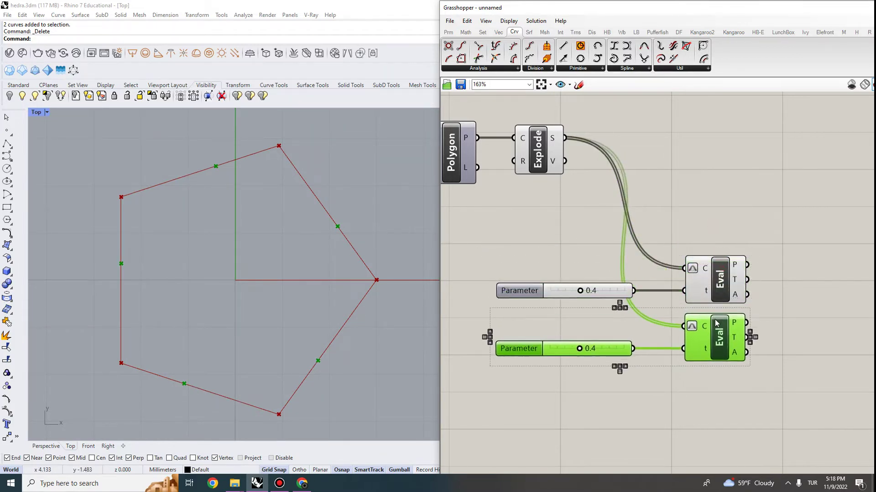
drag(579, 348, 594, 348)
click(600, 397)
Duplicate the 0.4 slider and its Evaluate Curve component above the Explode component, setting the new slider to 1.0
scroll(295, 356, up, 2)
right_drag(227, 350, 240, 367)
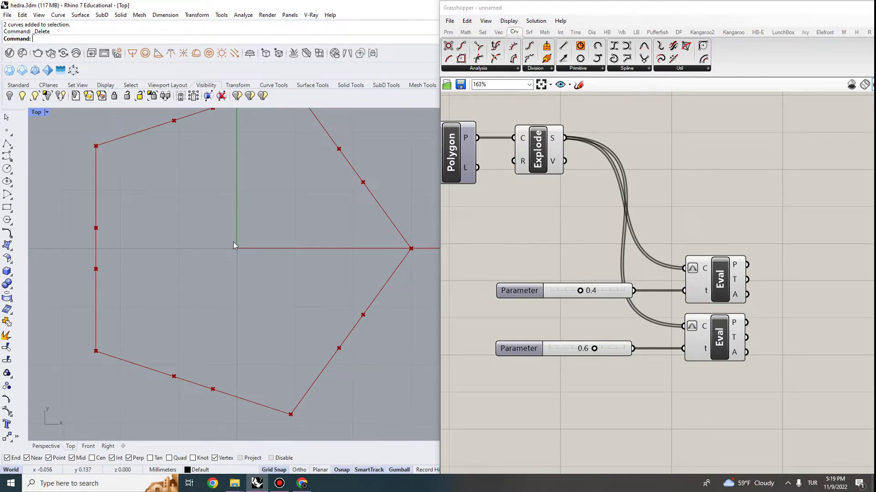
scroll(260, 237, down, 3)
scroll(686, 237, down, 2)
right_drag(619, 188, 646, 249)
right_drag(748, 403, 736, 387)
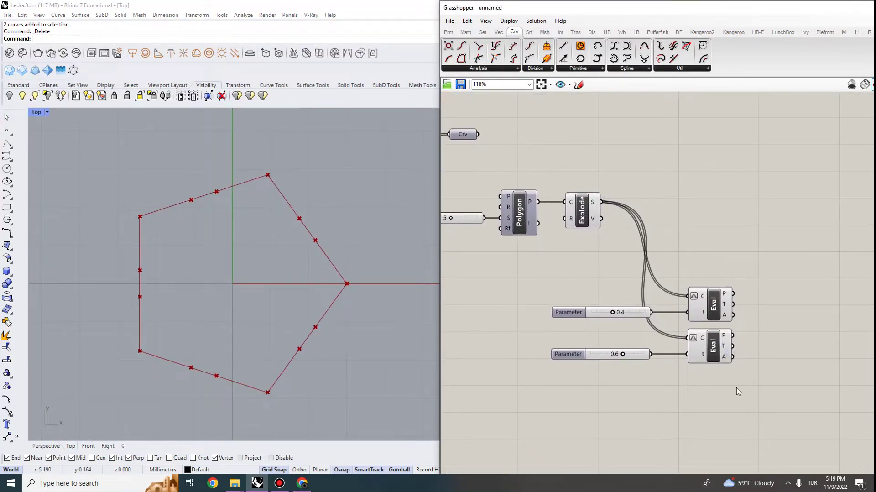
drag(730, 257, 614, 326)
alt+drag(727, 306, 718, 147)
click(616, 161)
drag(603, 155, 668, 172)
click(705, 136)
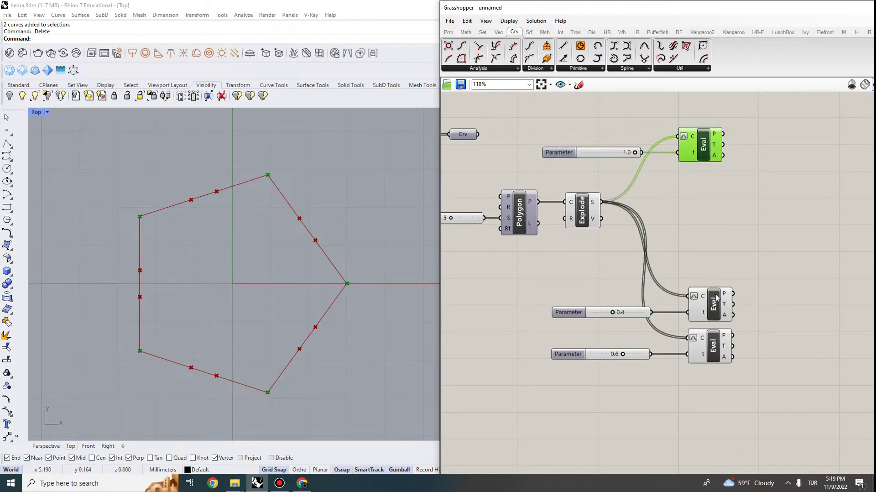
Add an Area component above the Evaluate Curve with the 1.0 slider and connect the Polygon's P output to its G input
right_drag(768, 174, 788, 227)
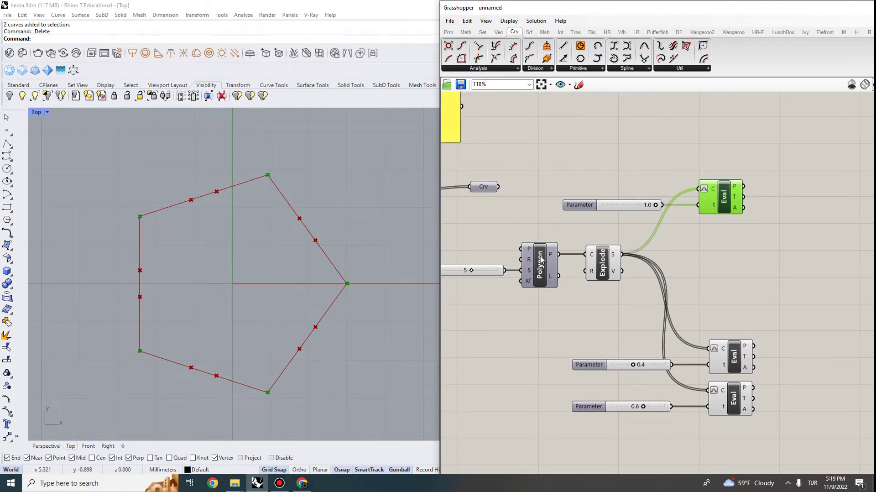
click(633, 156)
click(703, 201)
double_click(608, 177)
text(area)
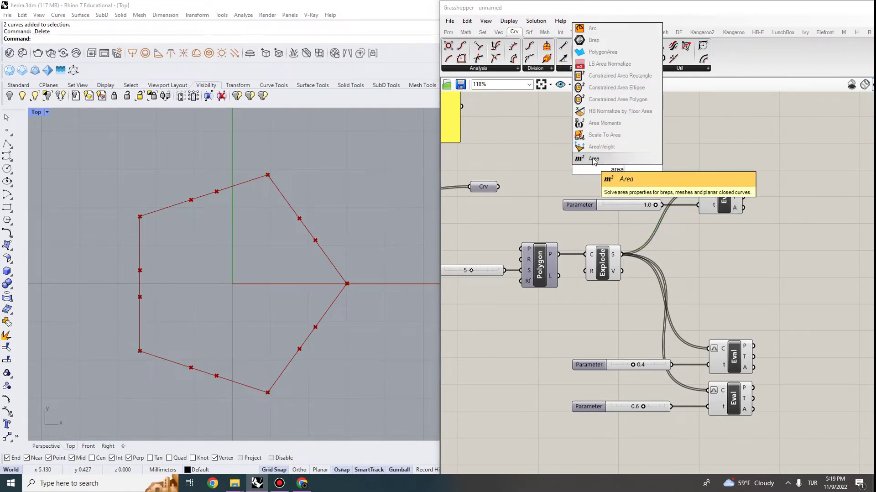
click(595, 158)
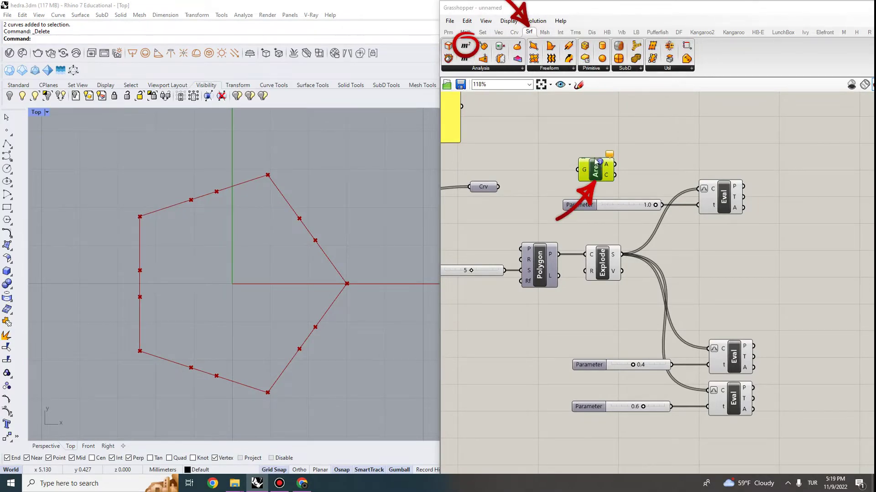
mouse_move(558, 253)
mouse_down()
mouse_move(582, 157)
mouse_move(578, 169)
mouse_move(607, 169)
mouse_move(612, 160)
mouse_up()
right_drag(633, 170, 610, 172)
drag(591, 163, 705, 167)
click(754, 176)
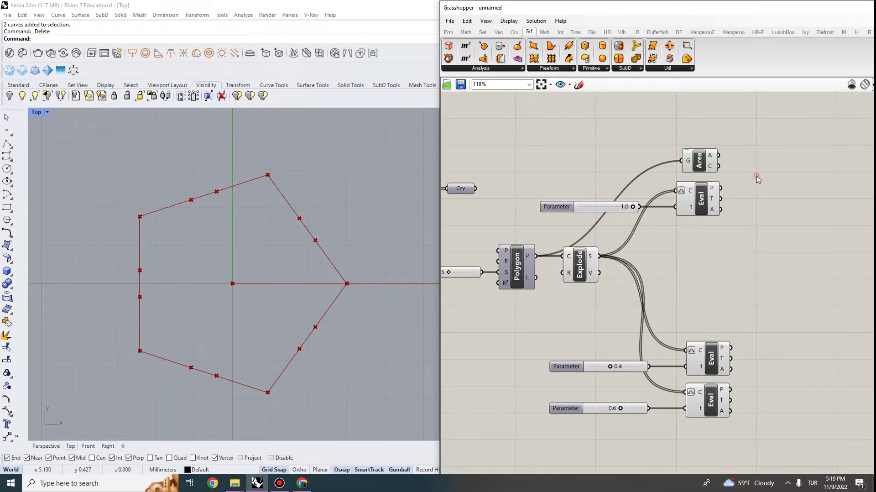
Add a Line component connecting Area's C output to A and the 1.0 Evaluate Curve's P output to B
double_click(756, 176)
text(line)
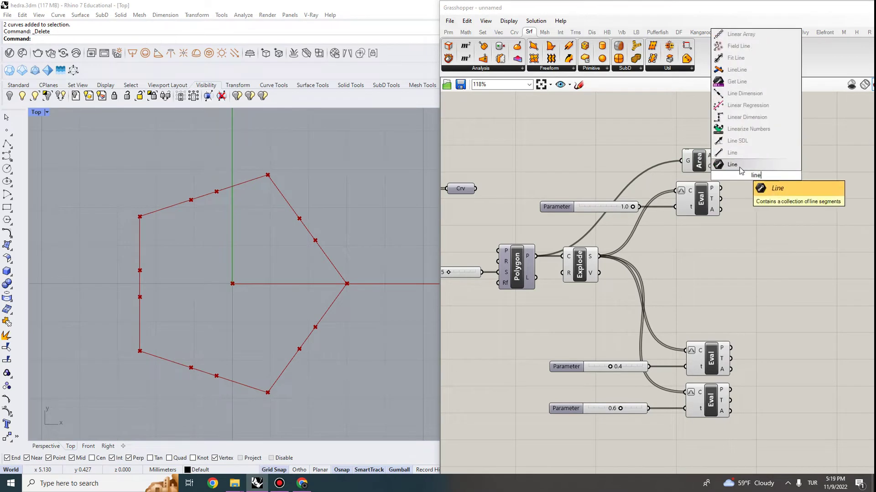
key(Return)
mouse_move(719, 165)
mouse_down()
mouse_move(739, 170)
mouse_move(738, 181)
mouse_up()
scroll(244, 308, up, 2)
right_drag(259, 313, 289, 304)
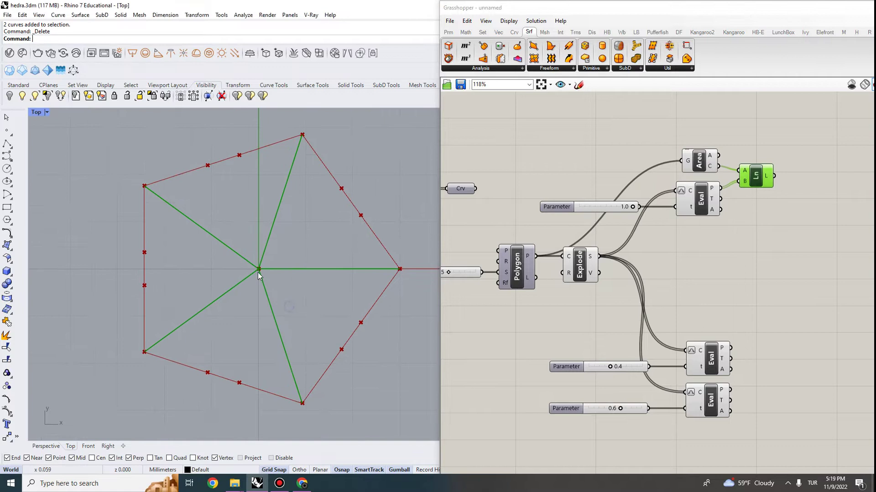
right_drag(282, 274, 265, 283)
Copy an Evaluate Curve component with its slider, place the copy beyond the Line component, and connect Line's L output to its curve input
right_drag(728, 172, 654, 172)
scroll(688, 174, up, 1)
drag(628, 251, 529, 203)
scroll(638, 189, down, 1)
key(ctrl+c)
key(ctrl+v)
drag(624, 207, 780, 247)
click(763, 175)
drag(692, 179, 771, 219)
Reposition the 0.5 slider closer in line with the Evaluate Curve component fed by the Line output
scroll(719, 240, up, 4)
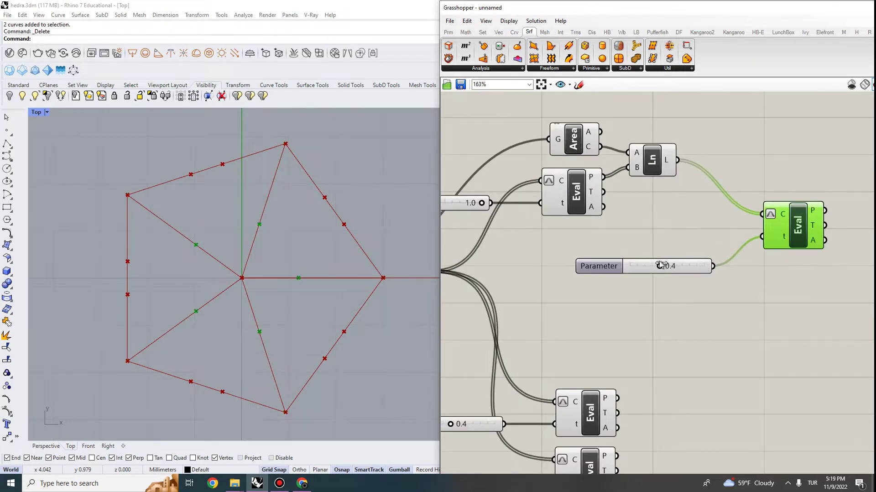
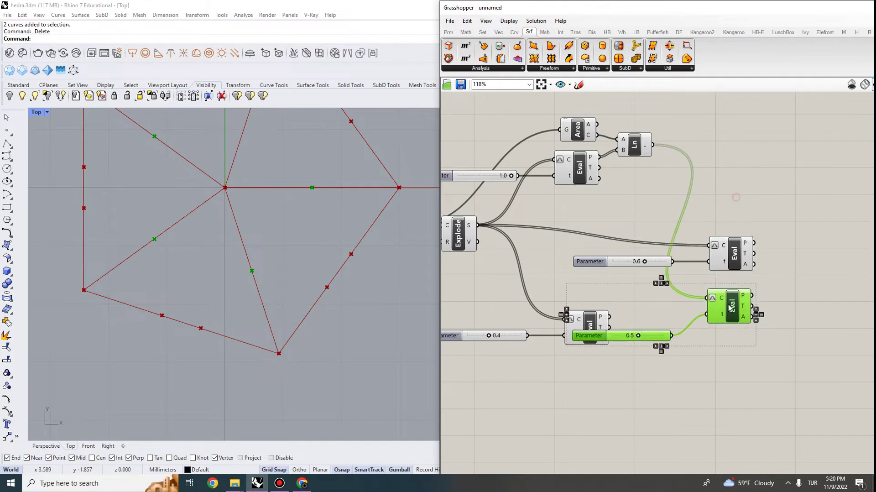
click(643, 357)
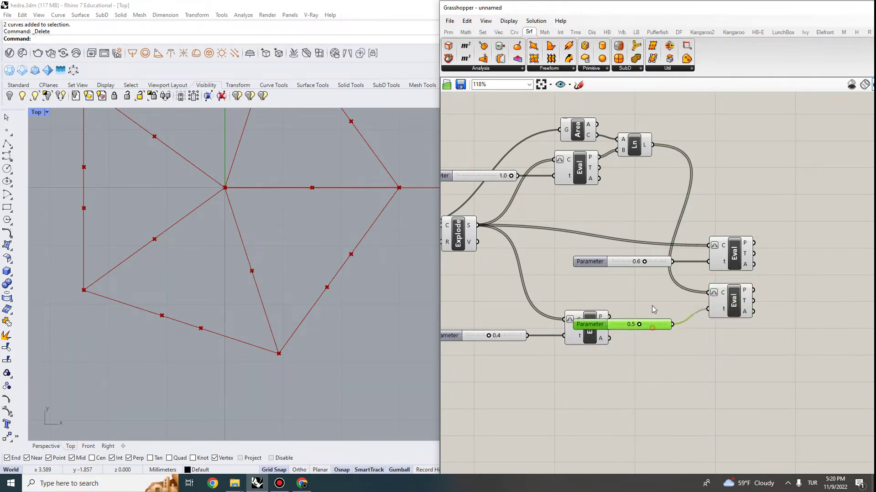
Move the 0.4 Evaluate Curve component and its slider in line below the 0.5 Evaluate Curve component
drag(619, 369, 445, 331)
drag(591, 322, 729, 349)
click(771, 338)
Add a Merge component beyond the three aligned Evaluate Curve components
right_drag(783, 302, 678, 286)
double_click(715, 286)
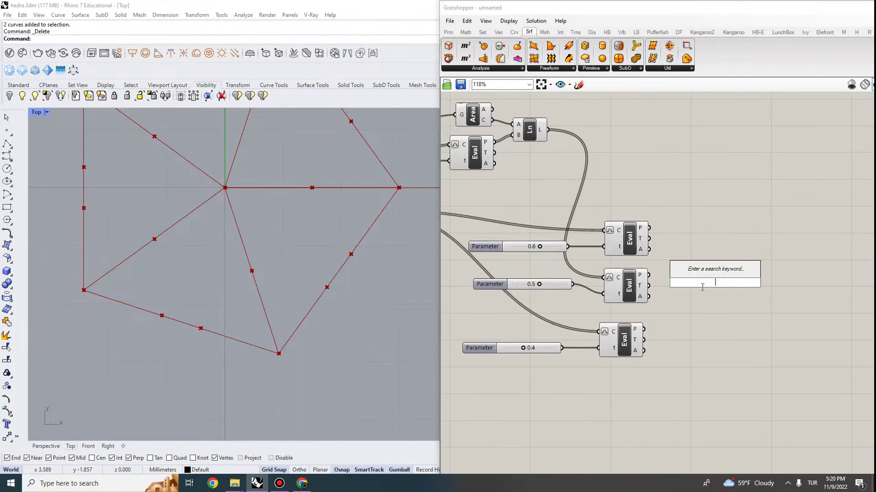
text(merge)
key(Return)
scroll(655, 260, up, 4)
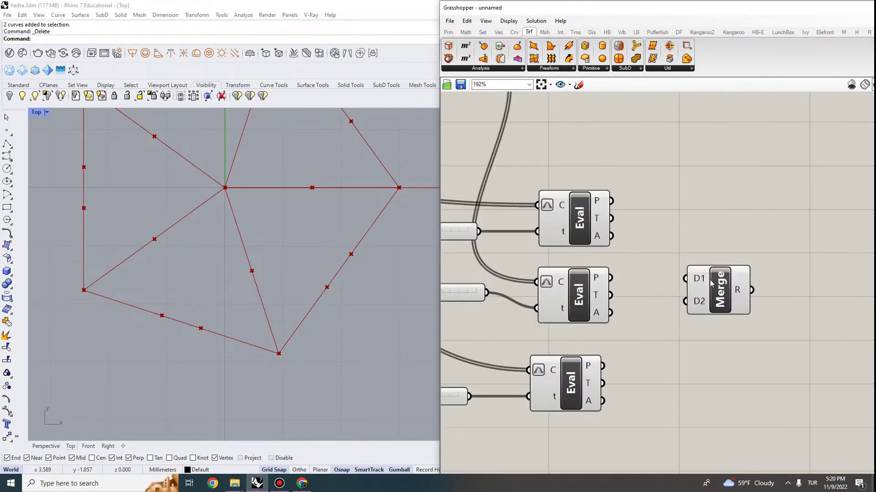
Connect the P outputs of the 0.6, 0.5 and 0.4 Evaluate Curve components to Merge's D1, D2 and D3 respectively
click(620, 221)
drag(652, 205, 726, 282)
click(625, 304)
drag(652, 283, 726, 305)
click(639, 384)
drag(642, 370, 729, 312)
right_drag(751, 319, 654, 301)
click(659, 263)
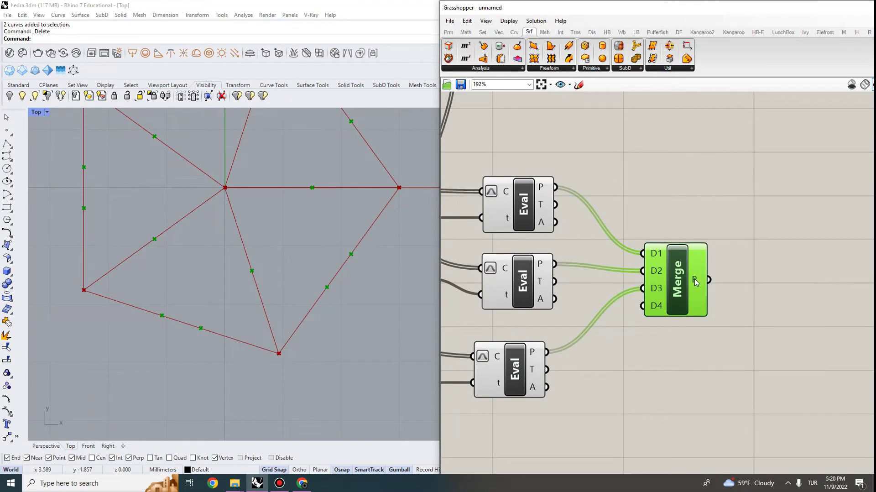
Graft the D1, D2 and D3 inputs of the Merge component
scroll(255, 329, up, 2)
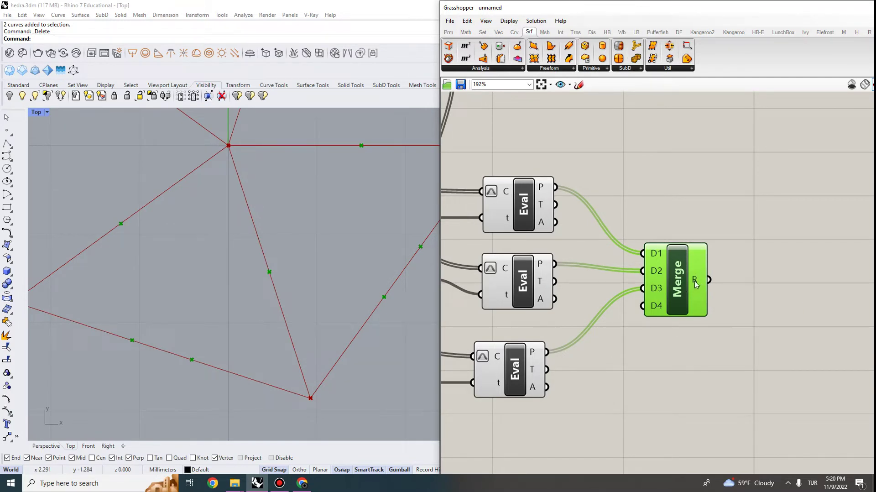
mouse_move(695, 283)
scroll(224, 216, down, 3)
scroll(256, 346, up, 3)
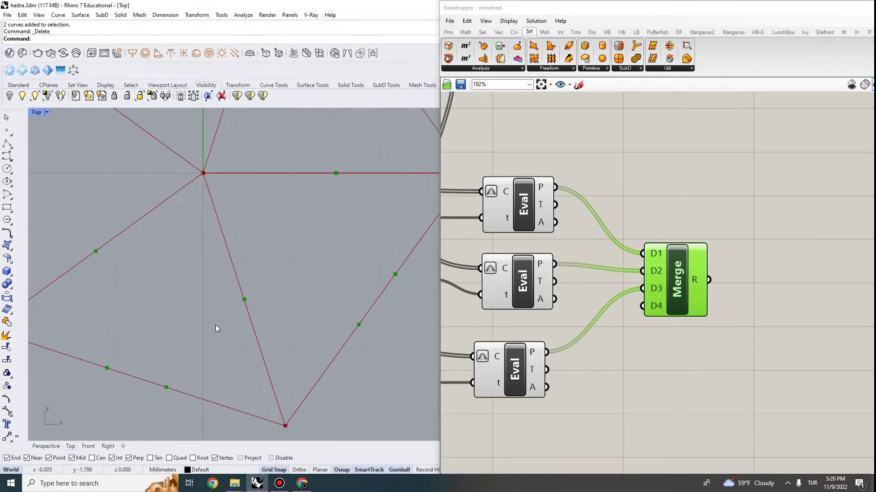
scroll(246, 315, down, 2)
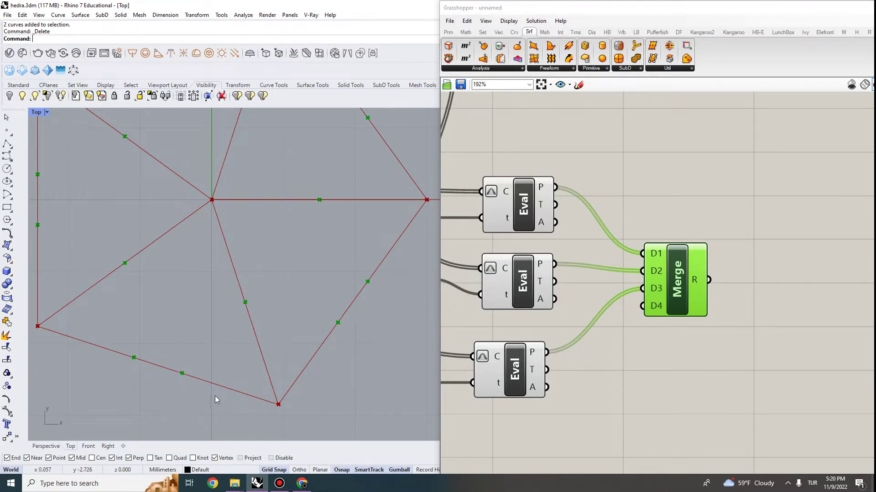
right_click(656, 257)
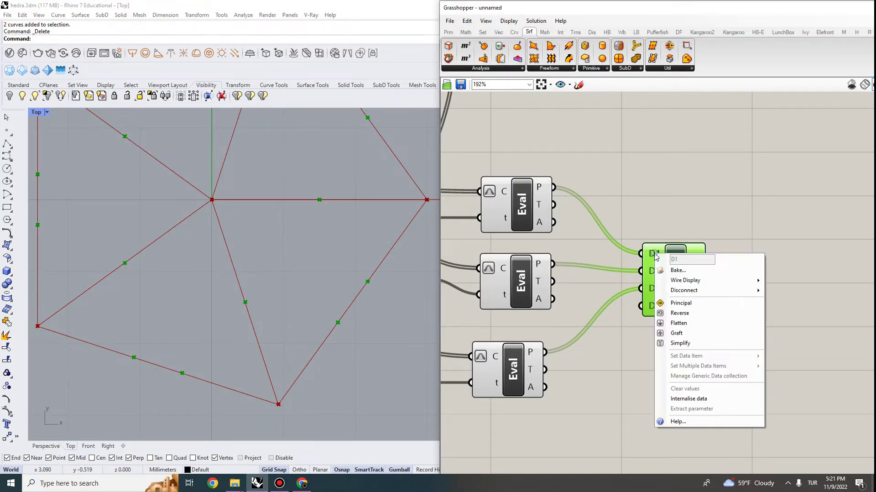
click(693, 333)
right_click(659, 271)
click(684, 348)
right_click(650, 291)
click(674, 370)
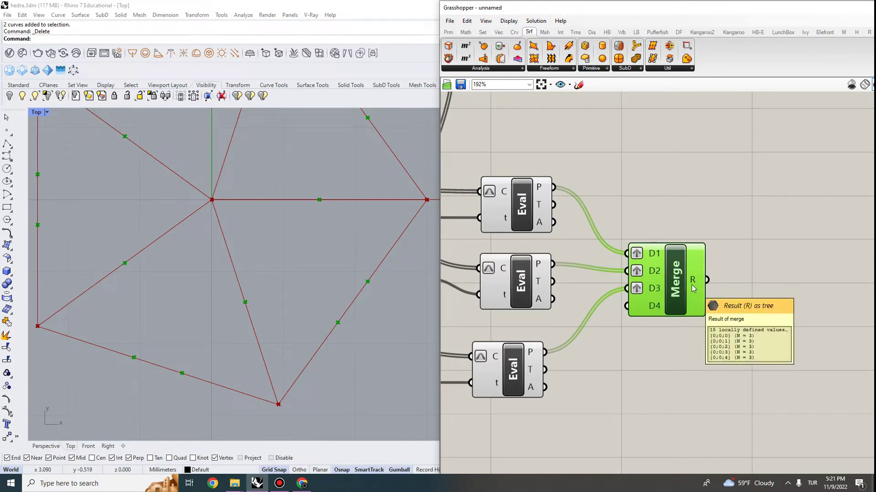
Add a PolyLine component beyond Merge and connect Merge's R output to its V input
right_drag(701, 273, 669, 257)
double_click(721, 279)
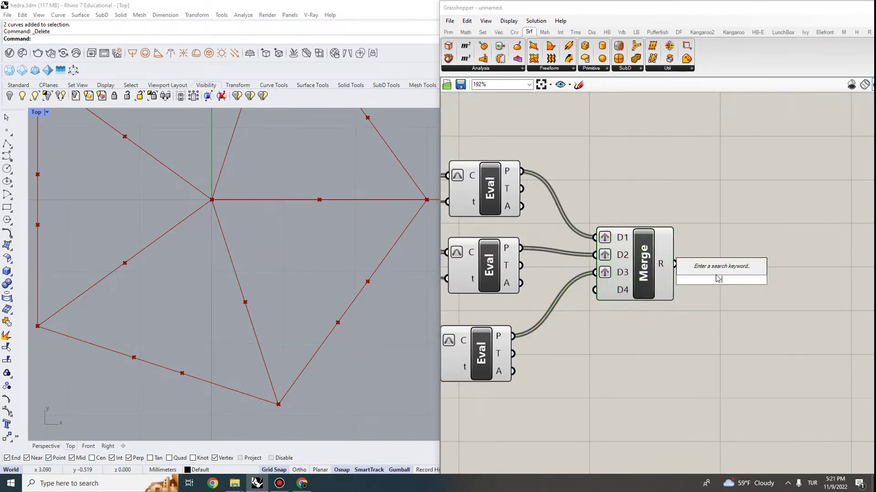
text(poly)
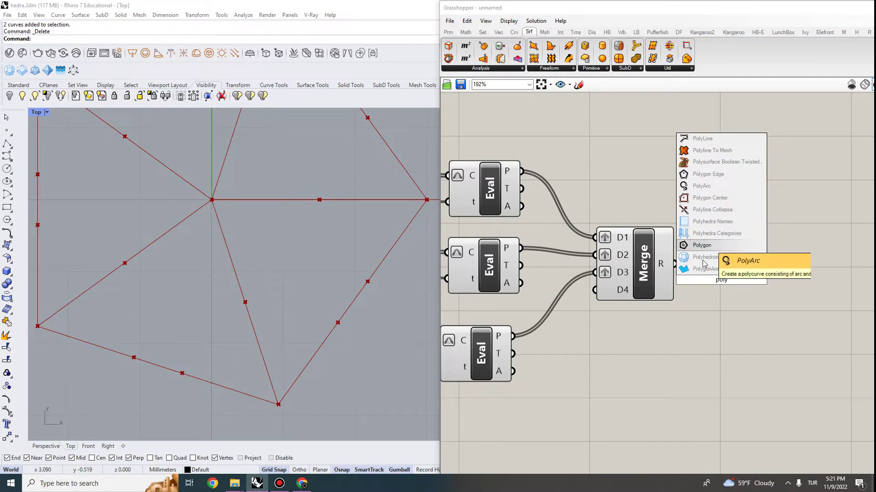
click(710, 138)
drag(691, 269, 746, 268)
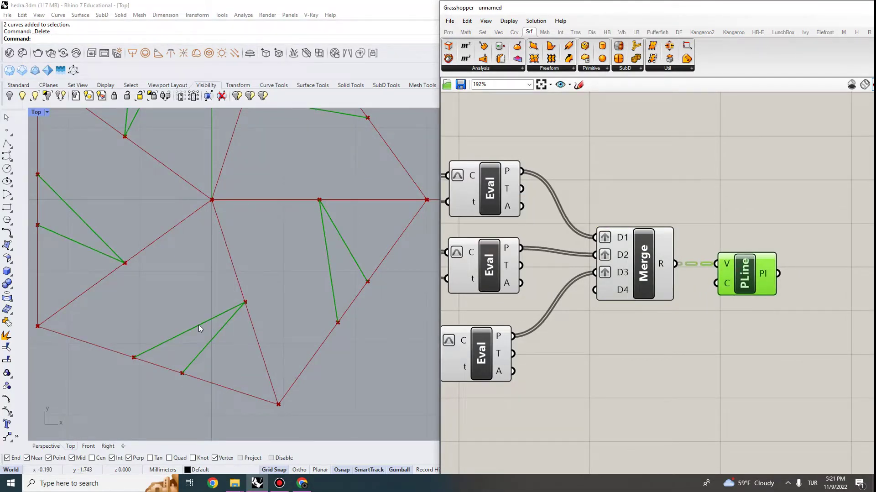
Examine which pentagon points the Evaluate Curve components supply by highlighting them one after another
right_drag(569, 178, 670, 182)
drag(624, 143, 501, 209)
click(583, 278)
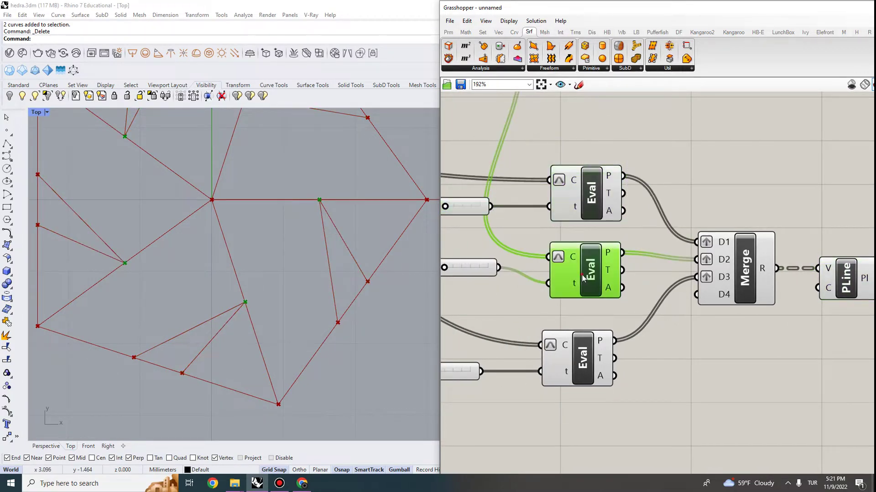
click(583, 361)
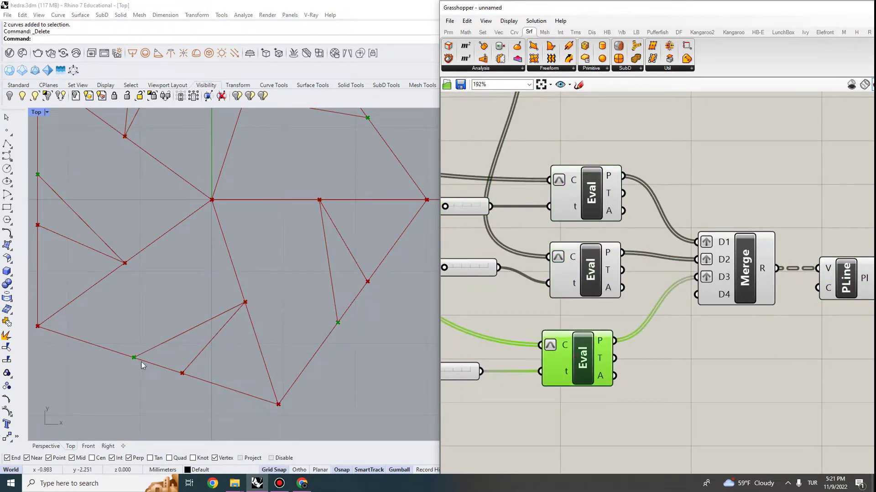
right_drag(593, 303, 681, 292)
scroll(682, 291, down, 1)
right_drag(616, 293, 624, 330)
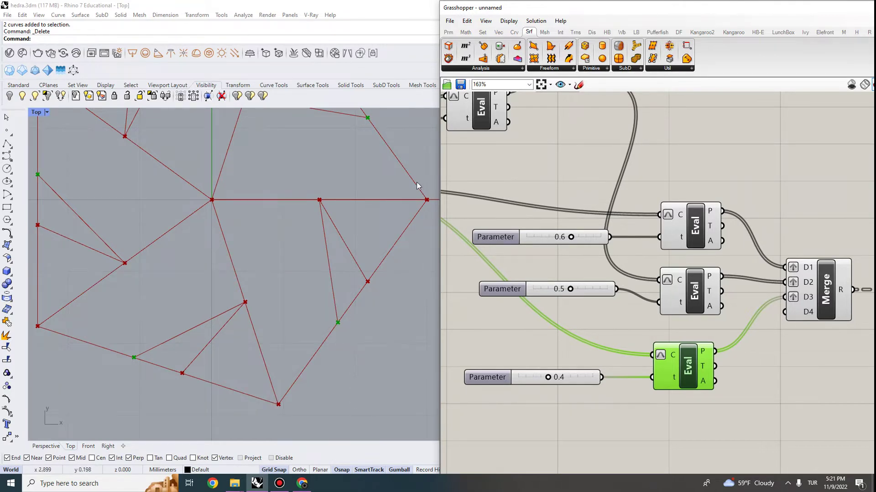
drag(693, 172, 566, 253)
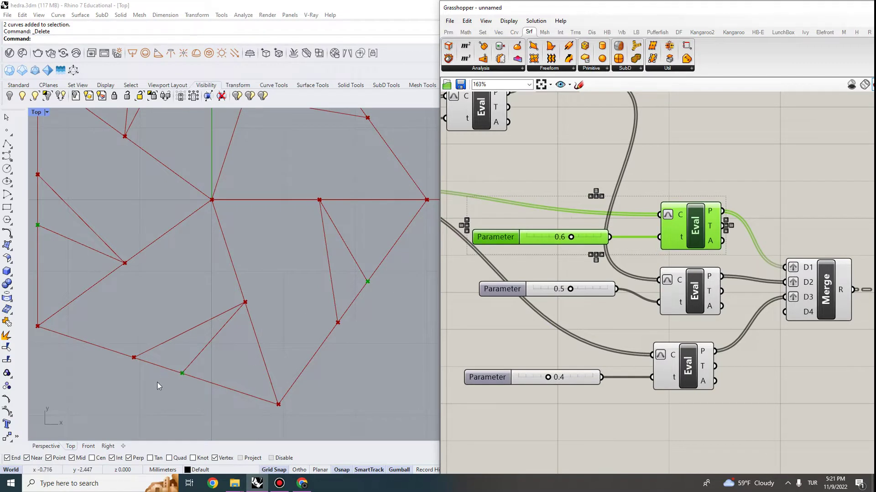
drag(700, 414, 528, 359)
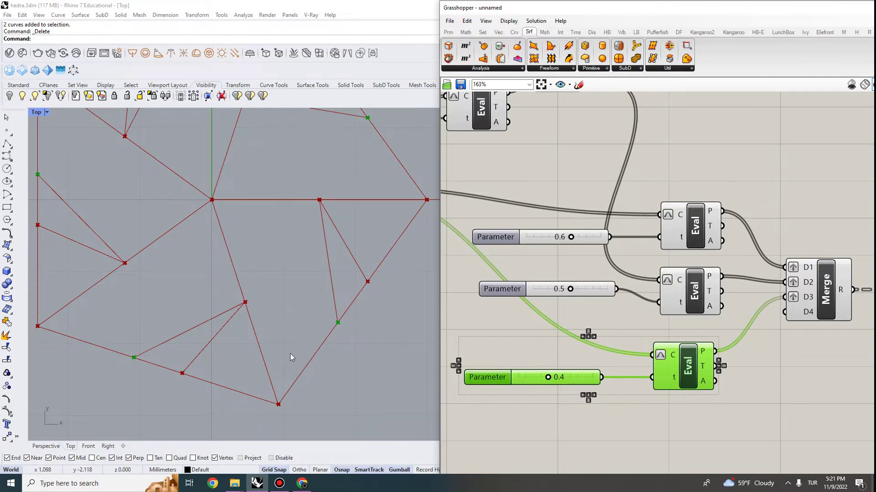
Add a Shift List component below Merge, beside the 0.4 Evaluate Curve component
right_drag(796, 373, 717, 334)
click(662, 328)
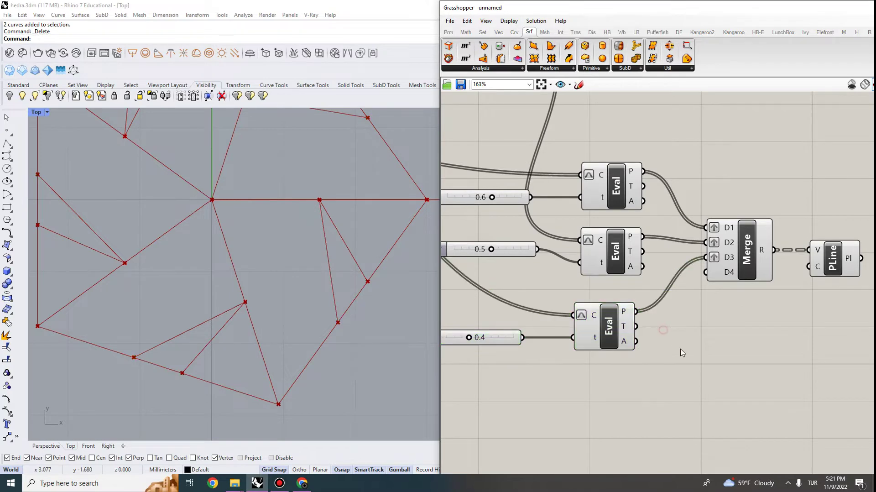
double_click(680, 347)
text(shift)
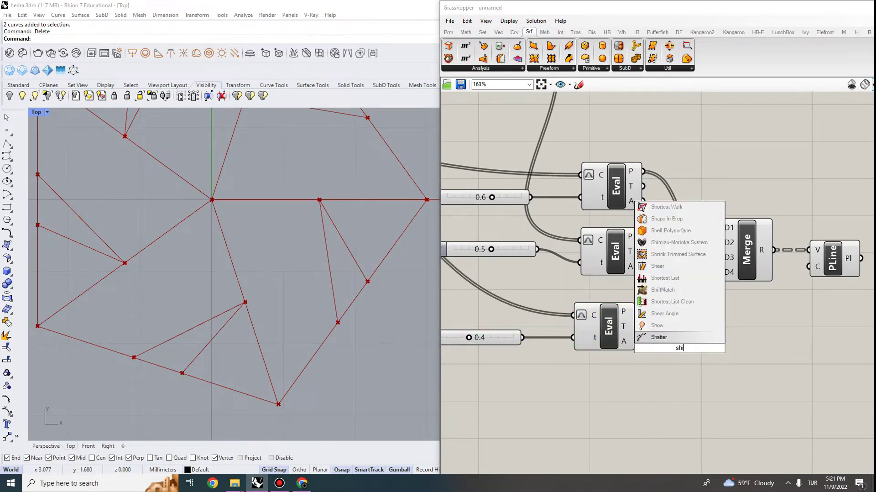
click(660, 336)
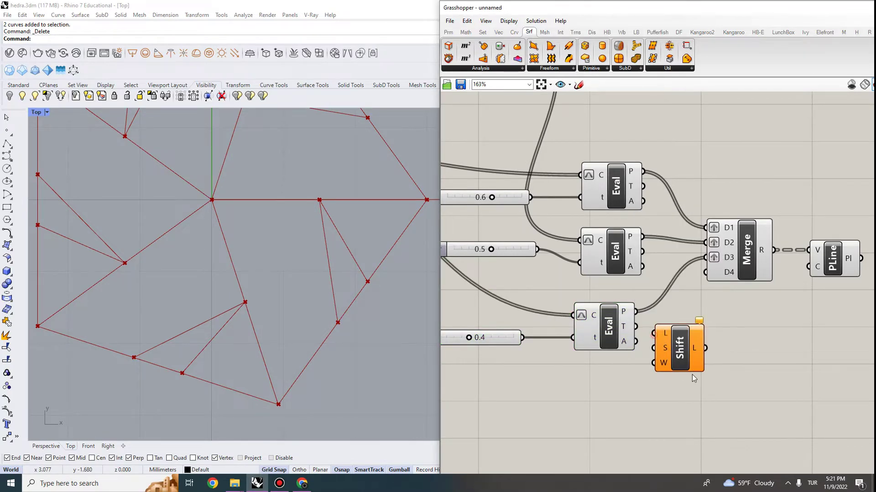
scroll(684, 346, up, 2)
drag(740, 383, 773, 401)
Connect the 0.4 Evaluate Curve's P output to Shift List's L input and a new slider set to 1 to its S input
drag(680, 324, 734, 368)
double_click(615, 416)
text(0)
key(BackSpace)
text(1)
click(621, 402)
drag(686, 416, 734, 386)
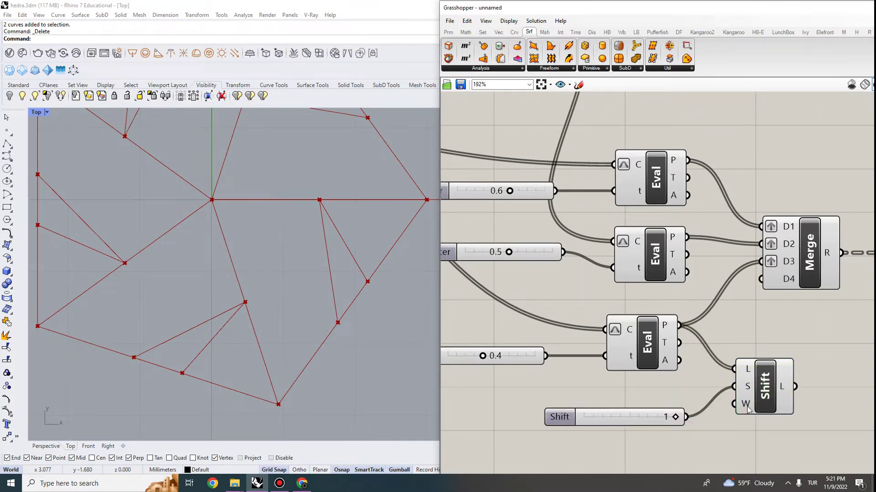
Replace Merge's D3 source with Shift List's L output, and move Merge and PolyLine farther from the Shift List component
right_drag(749, 411, 706, 378)
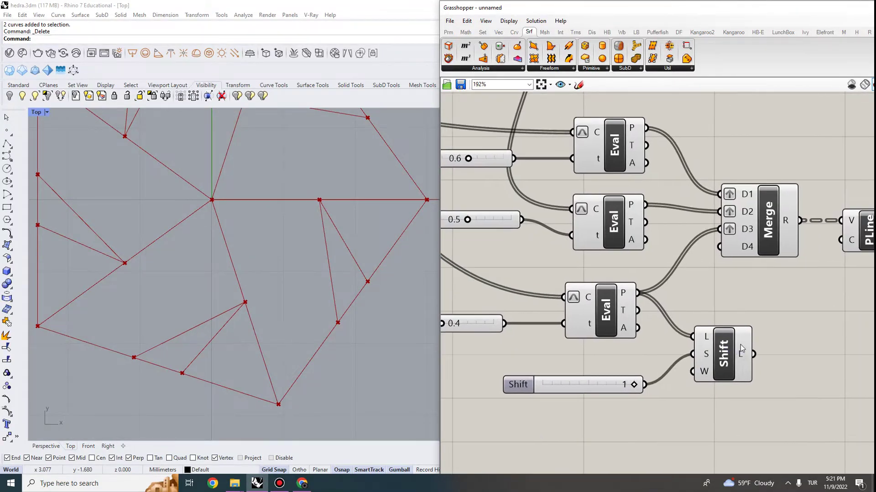
drag(752, 353, 729, 238)
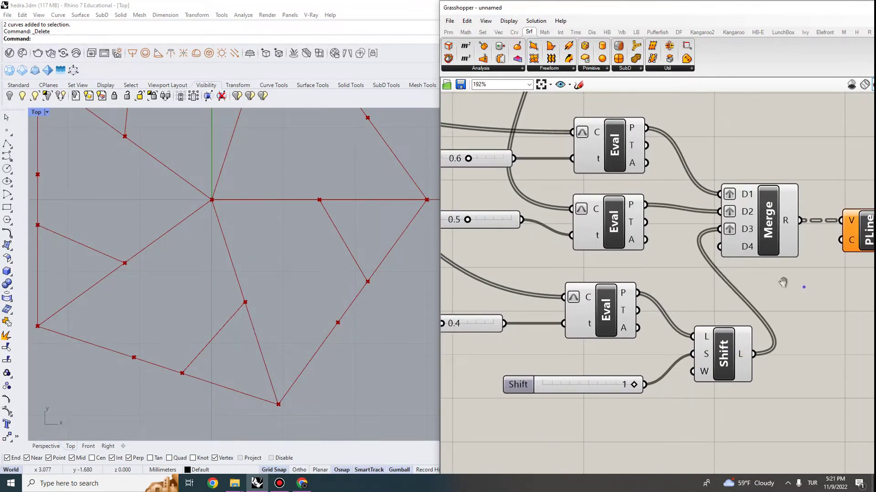
right_drag(804, 290, 704, 290)
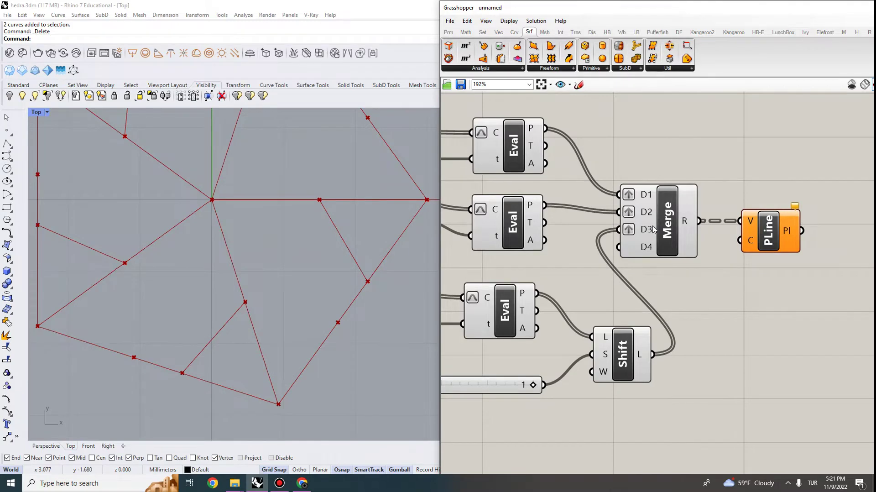
right_drag(823, 242, 744, 240)
drag(765, 276, 735, 230)
click(738, 303)
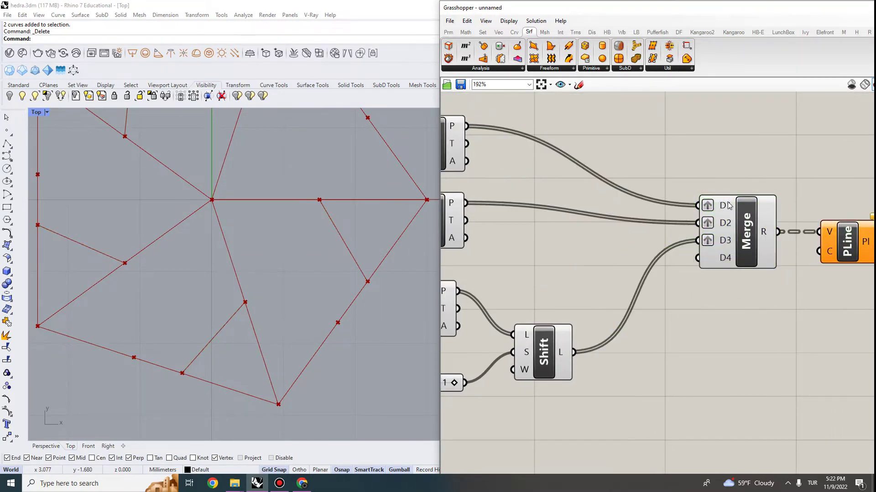
Simplify the D3, D2 and D1 inputs of the Merge component
scroll(728, 204, up, 1)
right_drag(631, 247, 588, 259)
right_drag(557, 340, 701, 324)
scroll(702, 325, down, 1)
click(637, 395)
right_drag(800, 327, 647, 350)
click(647, 351)
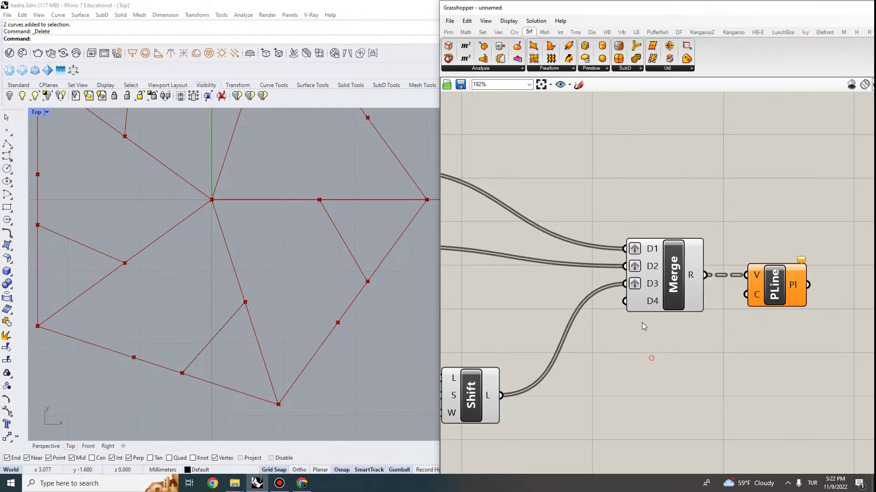
scroll(647, 354, up, 2)
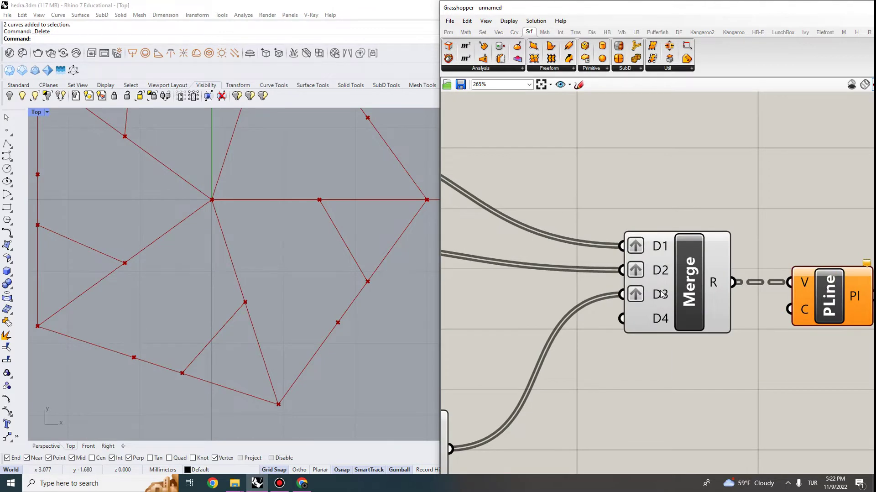
right_click(660, 295)
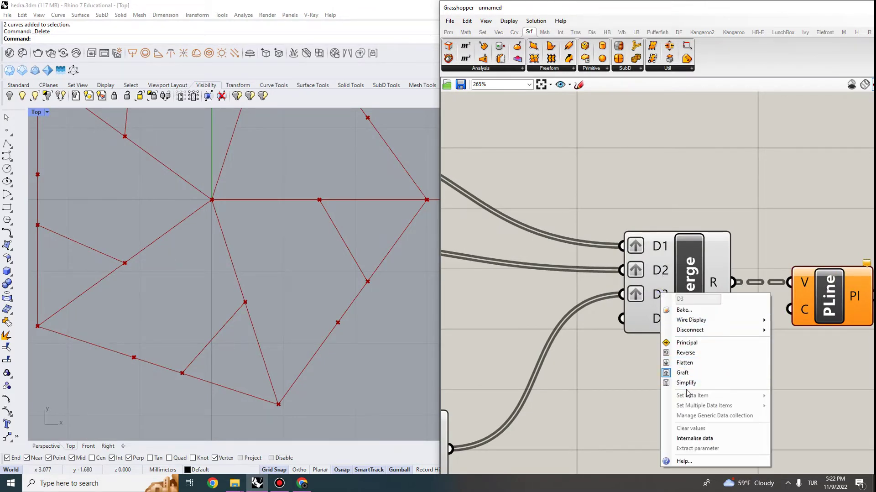
click(686, 382)
right_click(659, 270)
click(687, 355)
right_click(660, 246)
click(687, 337)
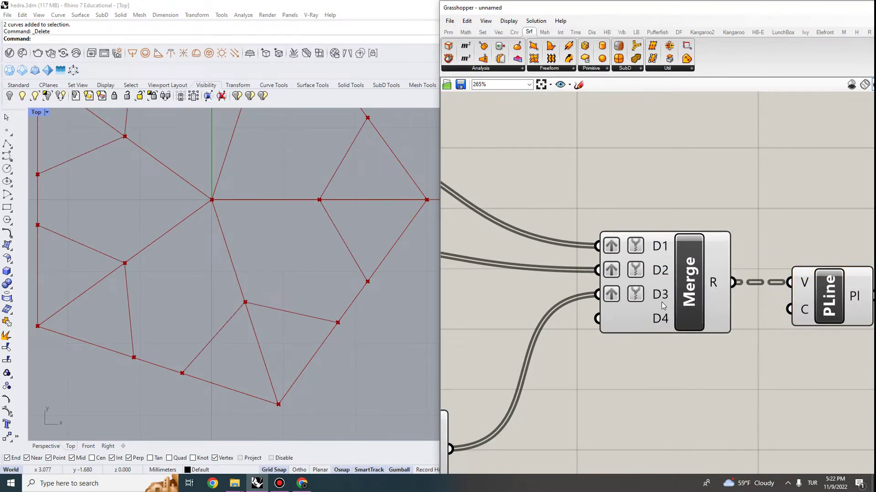
Examine the polylines across the whole pentagon and the points supplied by the 0.4 Evaluate Curve component
mouse_move(663, 306)
right_drag(805, 327, 615, 300)
click(651, 284)
scroll(310, 277, down, 4)
right_drag(308, 277, 322, 336)
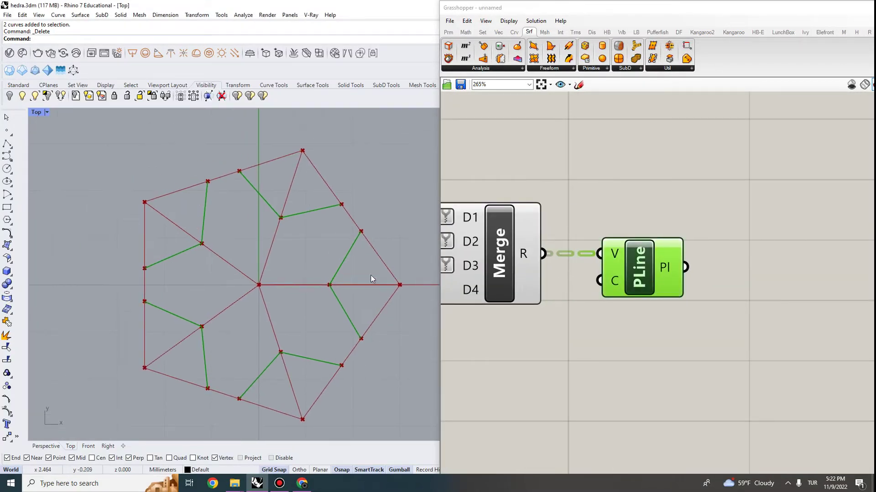
right_drag(527, 325, 692, 322)
scroll(682, 287, down, 2)
scroll(221, 353, up, 3)
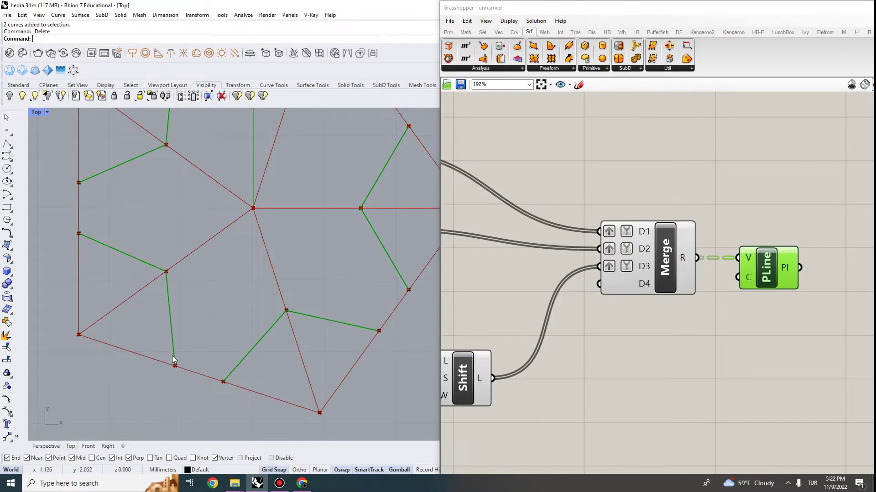
right_drag(505, 318, 668, 324)
scroll(602, 294, down, 3)
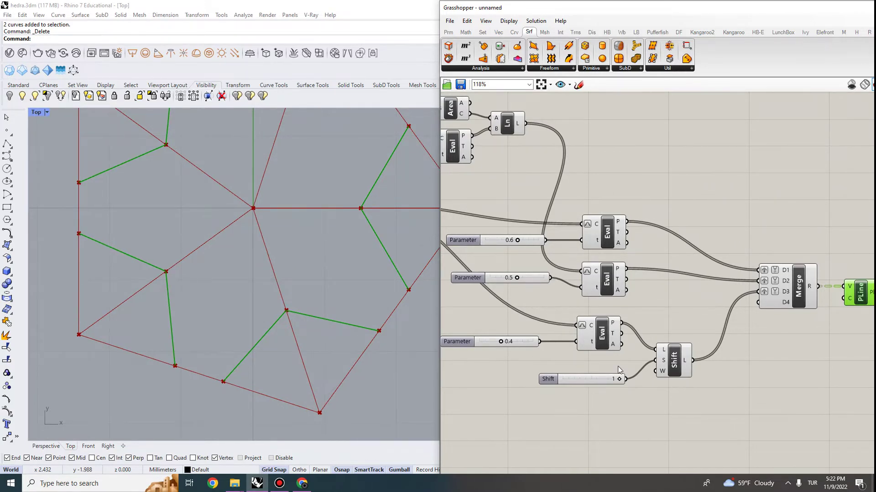
drag(626, 358, 466, 333)
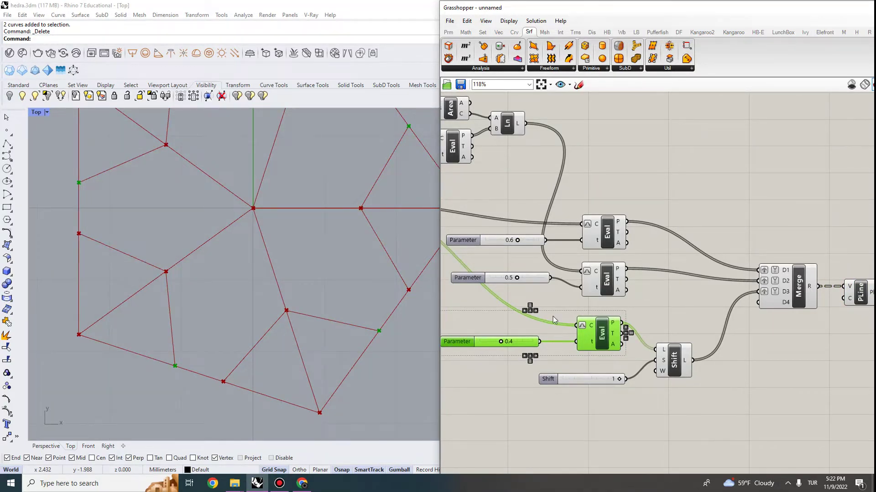
Insert an extra empty input above D1 on the Merge component
scroll(794, 270, up, 4)
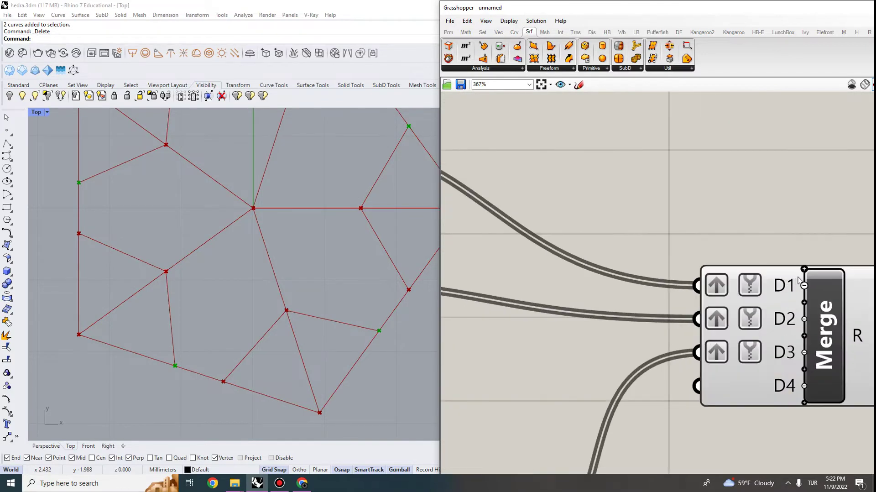
scroll(795, 269, down, 3)
scroll(798, 315, up, 4)
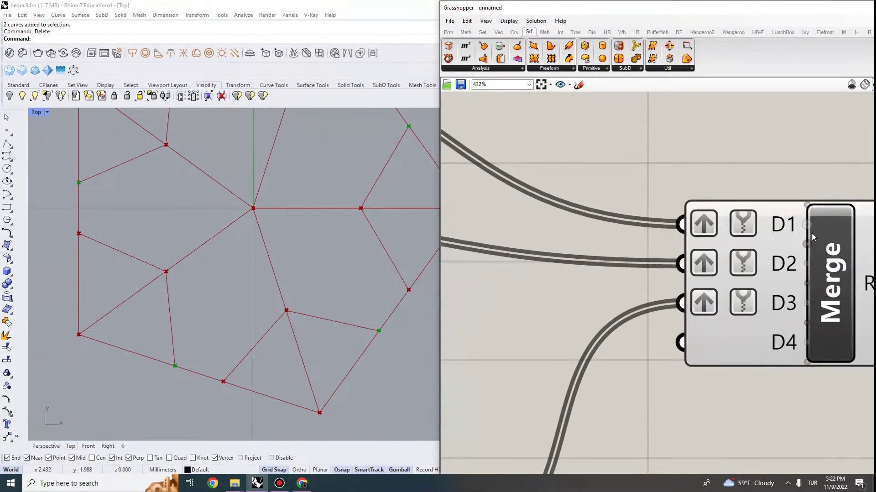
click(806, 203)
scroll(786, 196, down, 3)
scroll(787, 199, down, 2)
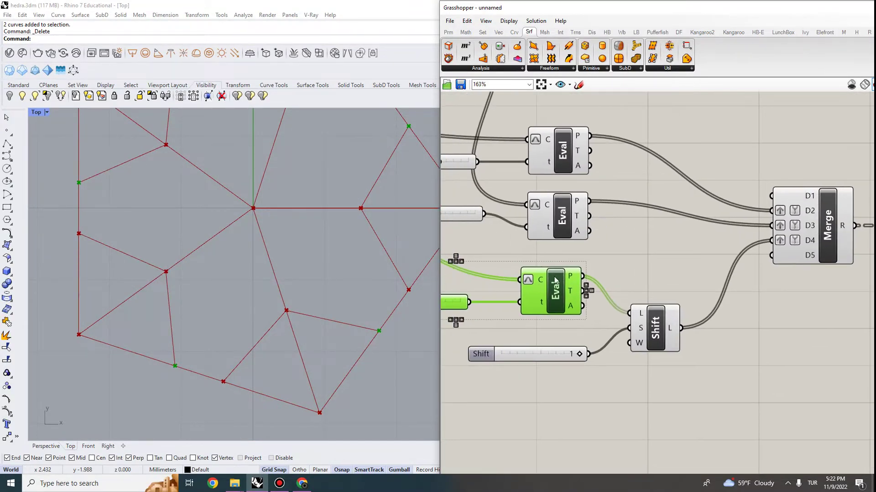
Examine the points supplied by the 0.4 Evaluate Curve component around the pentagon pattern
right_drag(597, 257, 623, 256)
click(624, 258)
drag(600, 324, 474, 276)
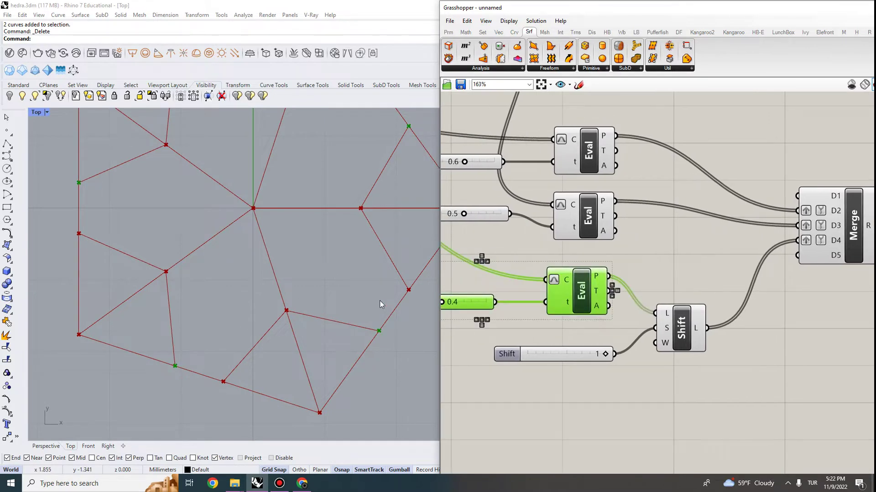
right_drag(373, 314, 310, 332)
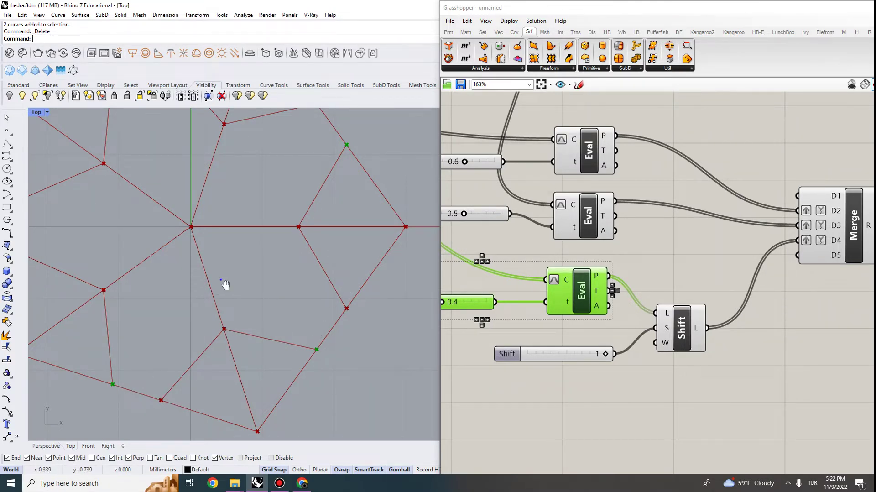
right_drag(214, 283, 257, 286)
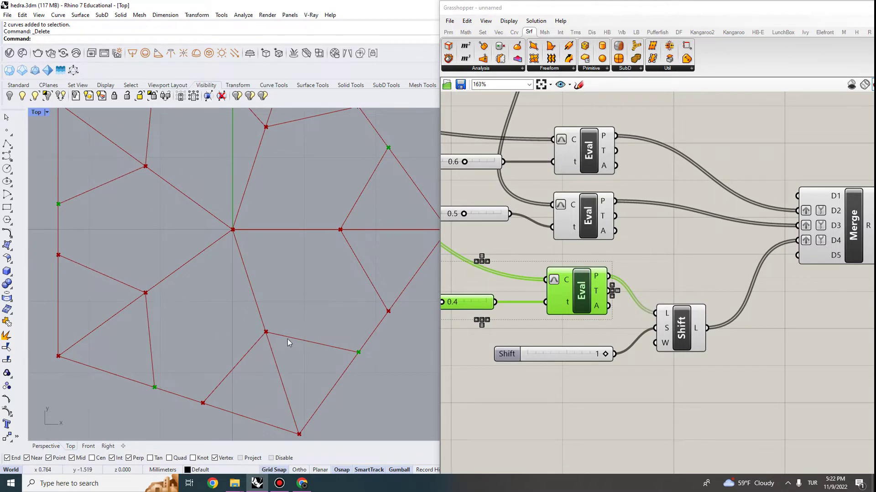
scroll(642, 264, down, 3)
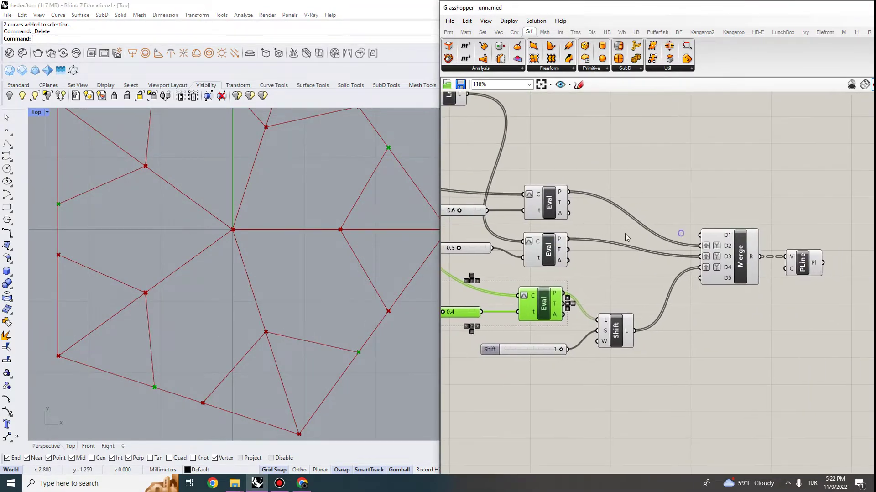
Remove the extra empty D1 input from the Merge component and highlight the resulting polylines
right_drag(611, 306, 657, 315)
click(675, 287)
scroll(776, 248, up, 3)
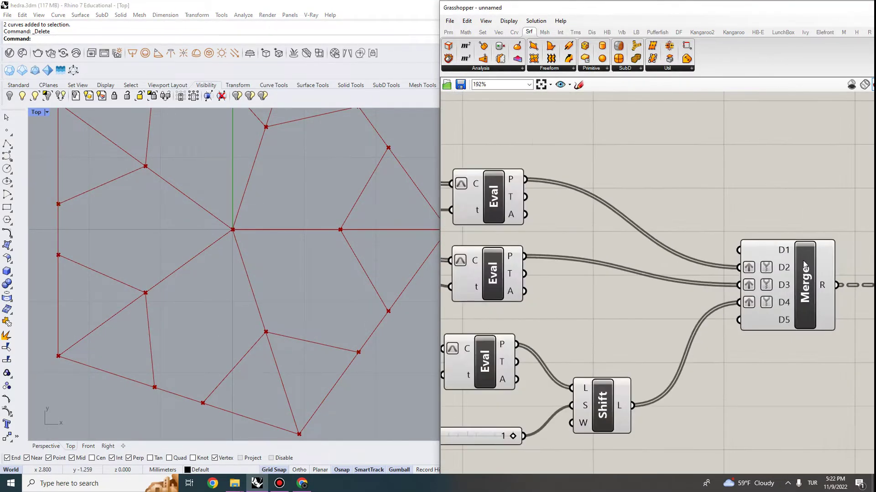
click(786, 239)
scroll(775, 255, down, 4)
click(778, 269)
scroll(761, 253, down, 2)
Add a two-point Line component above the Merge component
right_drag(566, 248, 597, 292)
scroll(599, 295, up, 2)
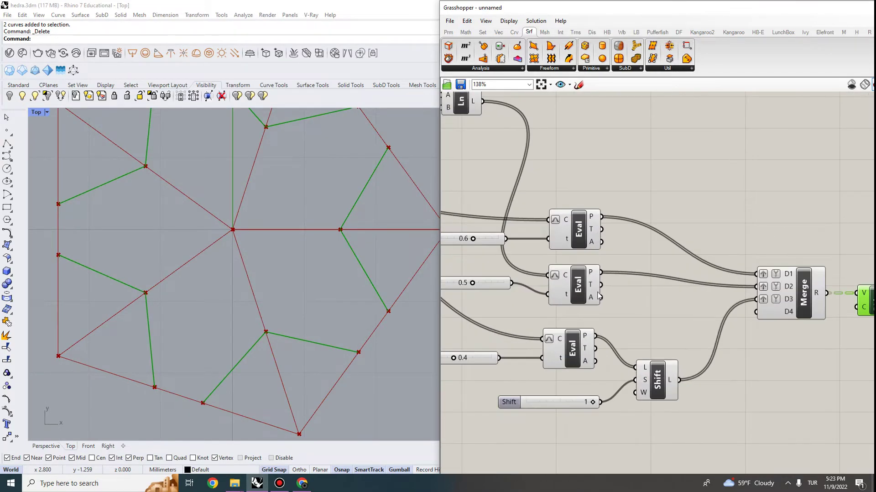
double_click(671, 192)
text(line)
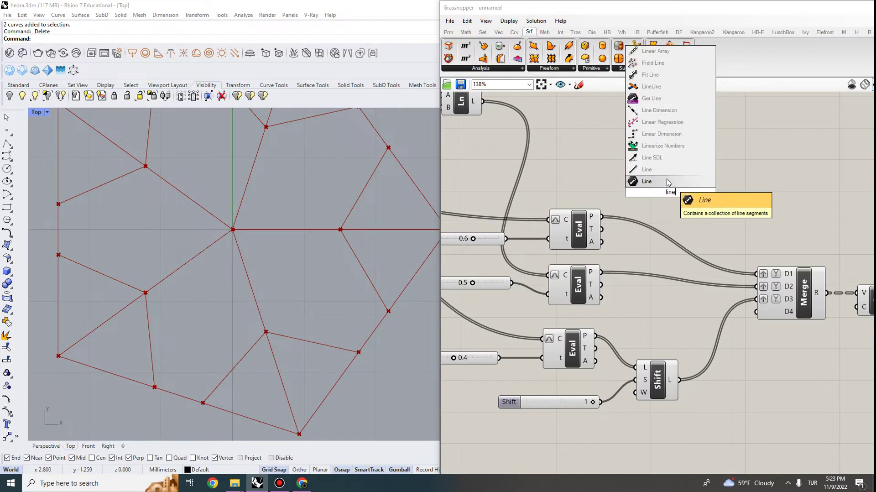
key(Return)
Feed Line's A from the 0.6 Evaluate Curve's P and its B from the 0.4 Evaluate Curve's P, and move Line beside Merge
click(568, 236)
click(583, 281)
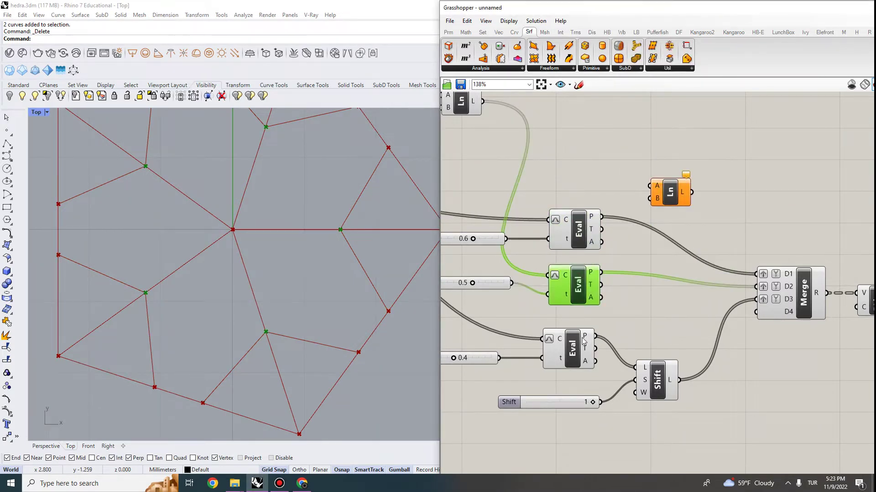
click(582, 340)
shift+click(580, 234)
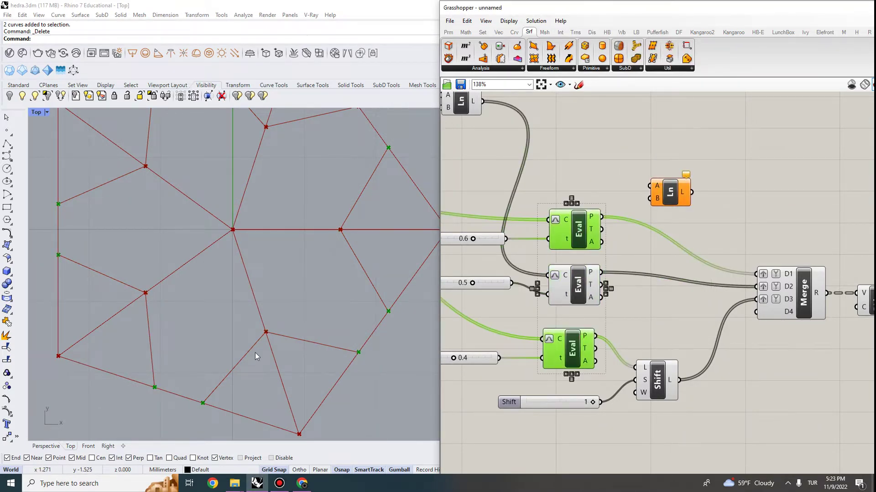
drag(601, 216, 599, 335)
click(694, 216)
drag(669, 190, 750, 250)
Select the Line and PolyLine components together and examine their combined outlines across the pentagon
scroll(509, 176, down, 2)
scroll(821, 206, up, 3)
drag(791, 230, 725, 315)
scroll(200, 276, down, 4)
right_drag(289, 242, 309, 268)
scroll(312, 265, up, 2)
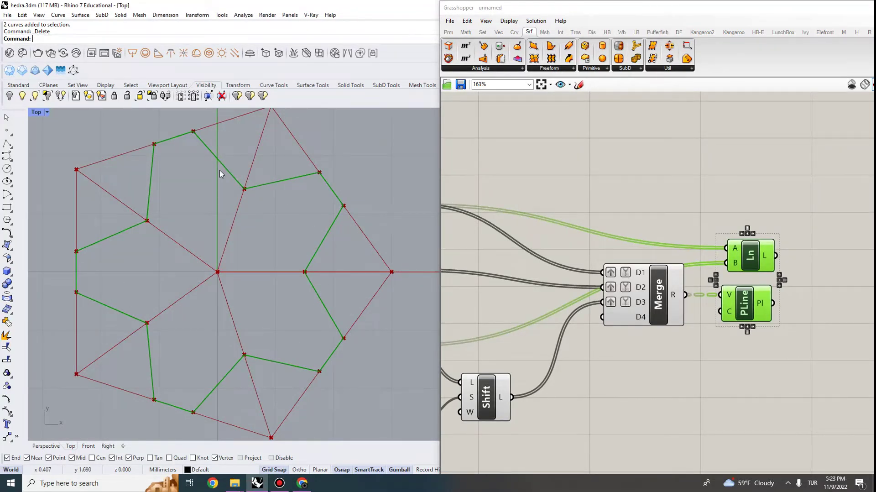
right_drag(253, 342, 291, 335)
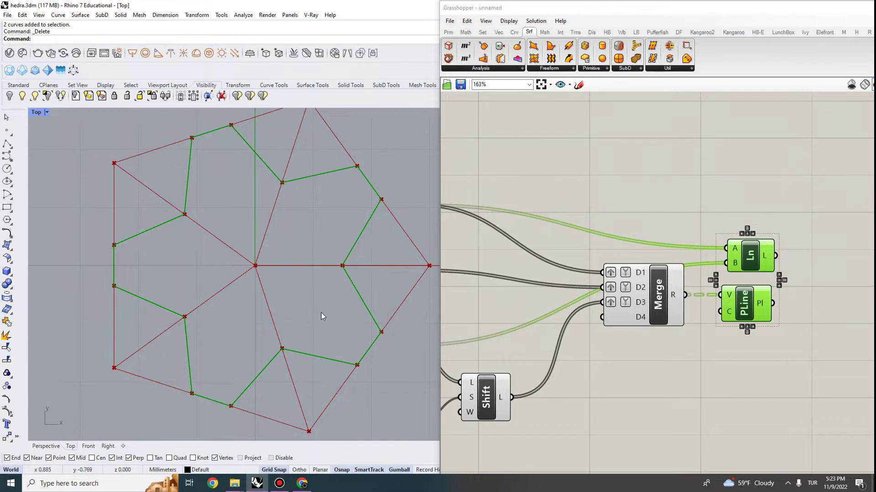
right_drag(790, 302, 663, 289)
scroll(663, 289, up, 2)
double_click(671, 301)
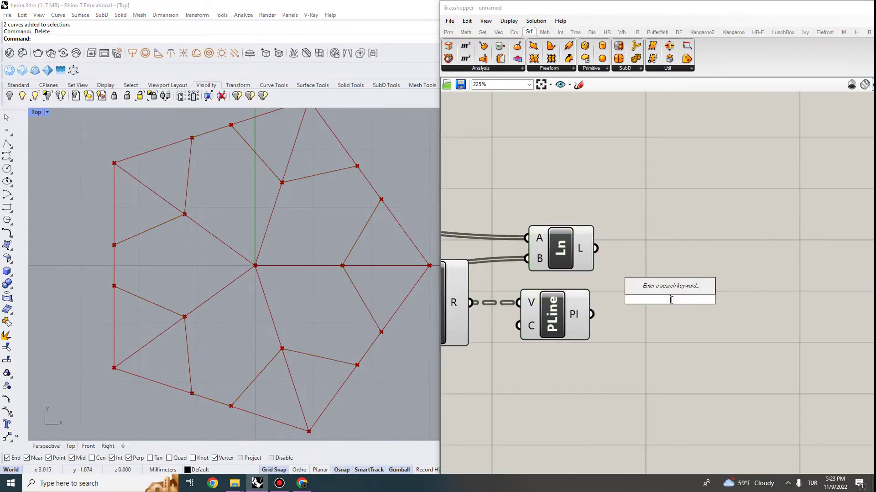
text(crv)
click(660, 286)
click(668, 296)
key(Delete)
Add a Curve parameter fed by both Line's L and PolyLine's Pl outputs, and flatten it
double_click(668, 294)
text(curve)
click(652, 284)
drag(596, 242, 663, 282)
shift+drag(591, 314, 671, 268)
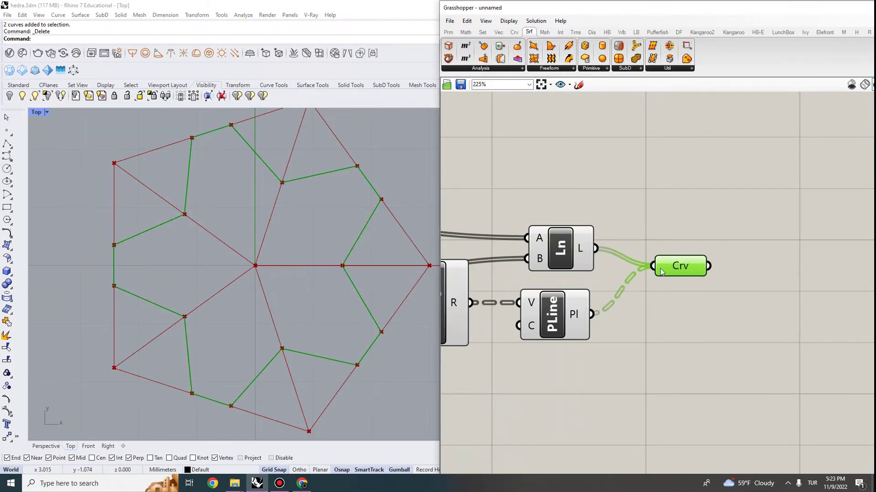
right_click(662, 272)
click(693, 347)
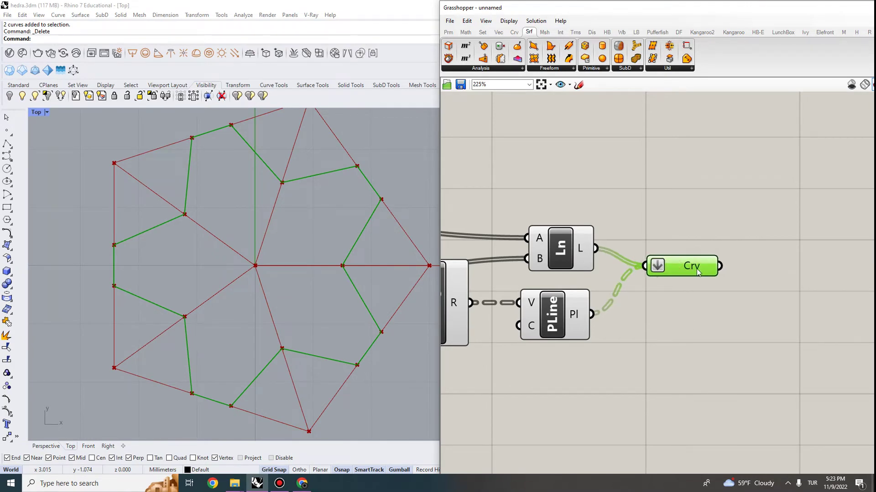
Add a Join Curves component and connect the flattened Curve parameter to its C input
double_click(763, 275)
text(join)
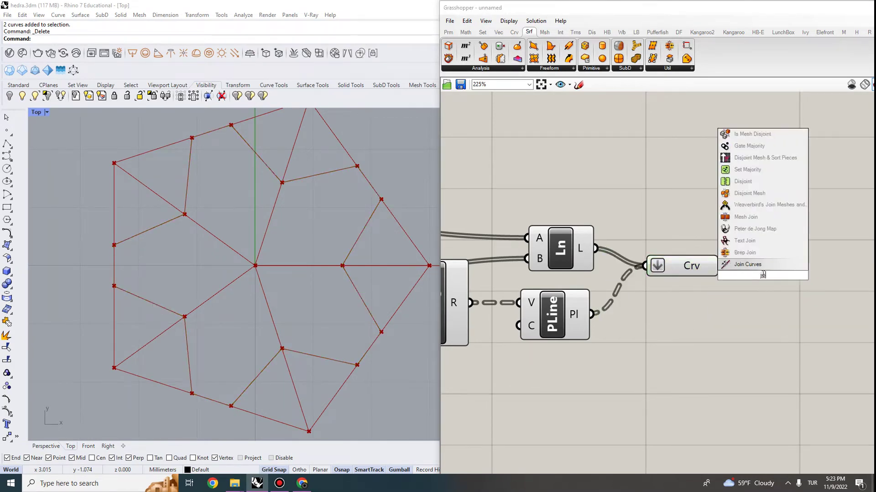
key(Return)
drag(729, 269, 735, 268)
drag(755, 273, 774, 278)
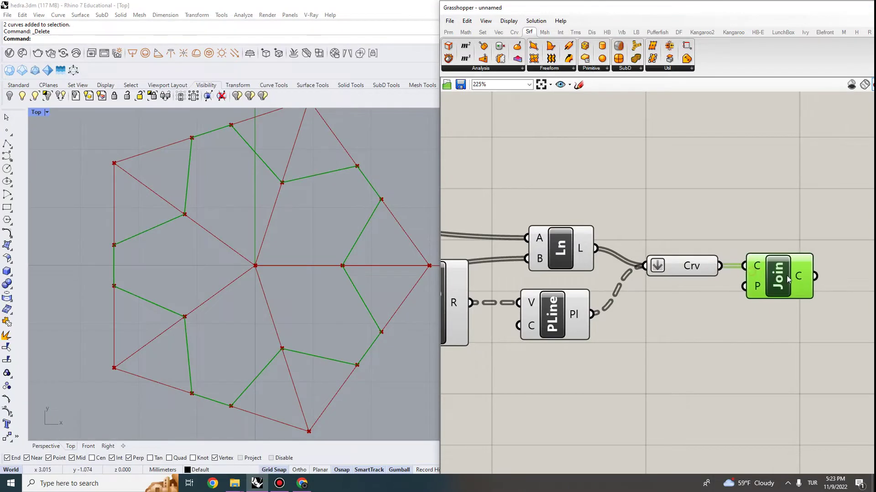
Add a Boundary Surfaces component and connect Join's C output to its E input
right_drag(799, 276, 699, 259)
double_click(777, 246)
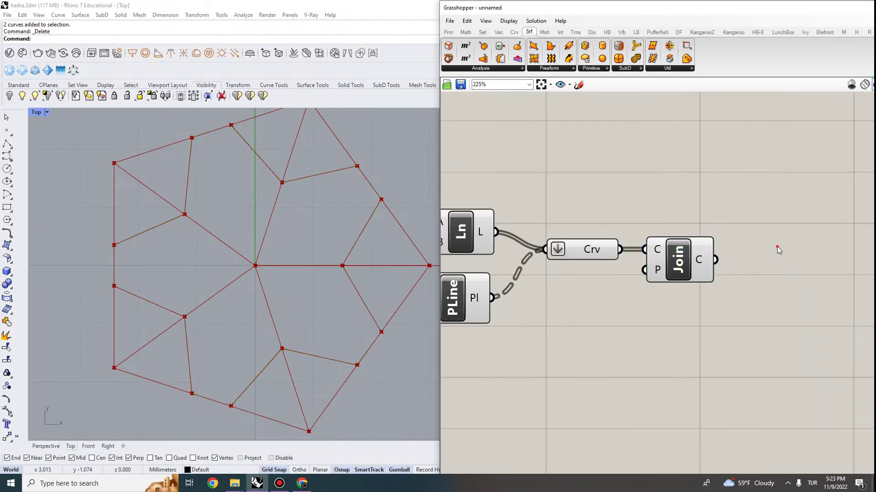
text(boundar)
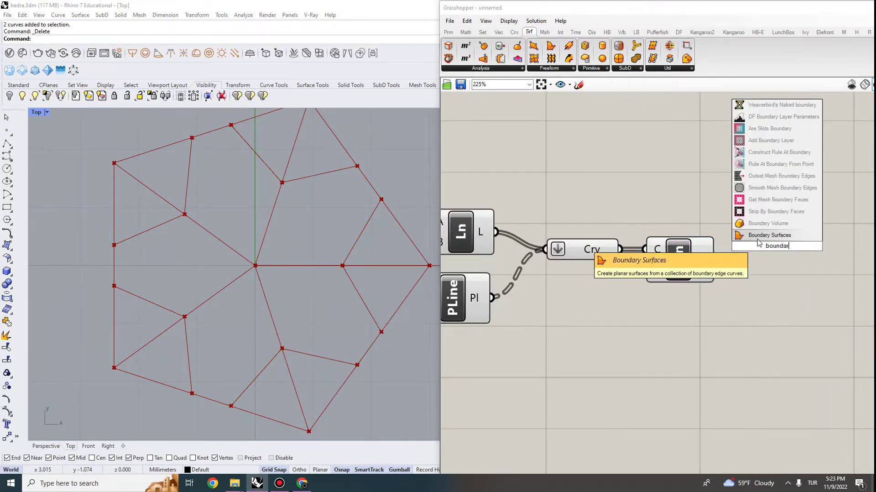
key(Return)
click(772, 255)
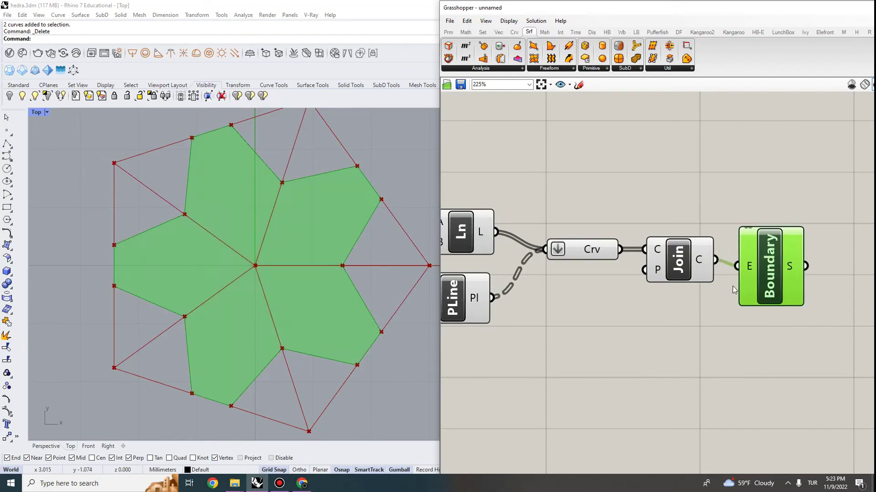
Set the Parameter slider of the centre-line Evaluate Curve to 0.2
scroll(684, 274, down, 5)
click(679, 332)
scroll(657, 214, down, 2)
right_drag(491, 270, 529, 306)
scroll(569, 283, up, 4)
scroll(529, 306, up, 2)
mouse_move(541, 340)
mouse_down()
mouse_move(557, 339)
mouse_move(542, 339)
mouse_up()
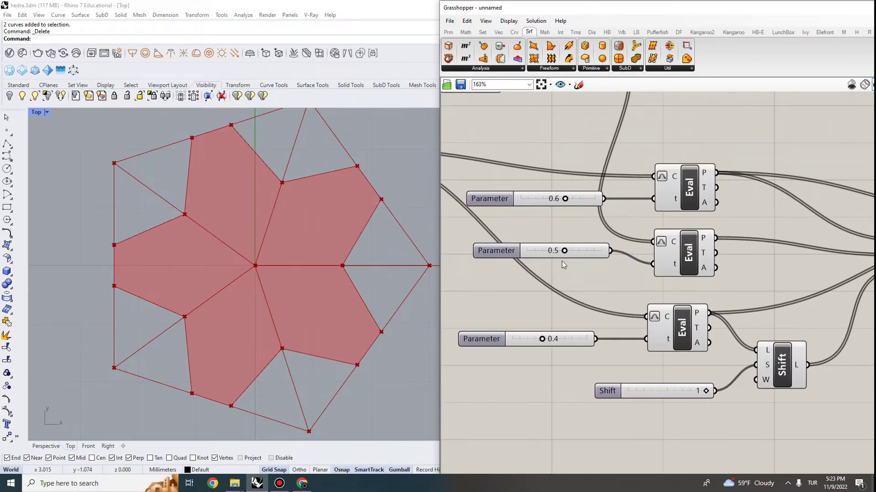
drag(564, 250, 542, 248)
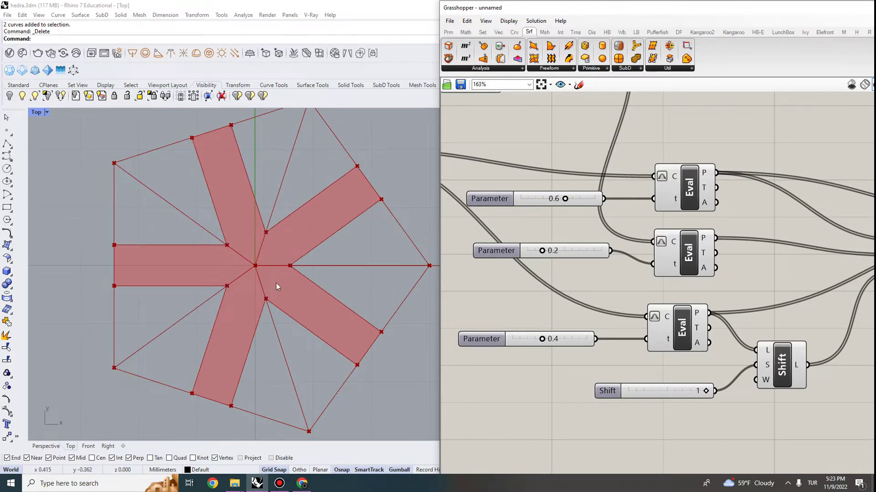
Examine the shape of the boundary surface across the whole pentagon
drag(542, 250, 526, 275)
scroll(279, 213, down, 3)
scroll(219, 231, up, 3)
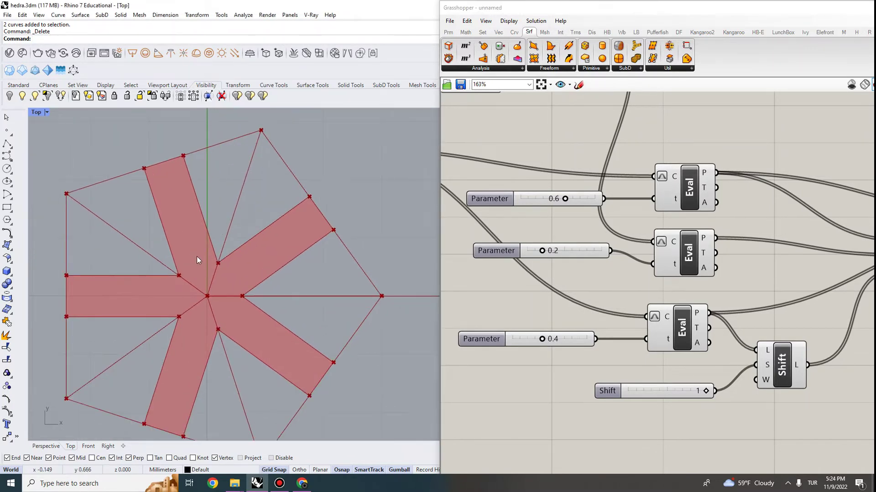
right_drag(199, 258, 264, 237)
scroll(281, 196, down, 2)
scroll(248, 180, up, 2)
right_drag(219, 274, 166, 245)
Try the centre-line Evaluate Curve's parameter at 0.6 and 0.2, and set it back to 0.5
drag(542, 250, 571, 250)
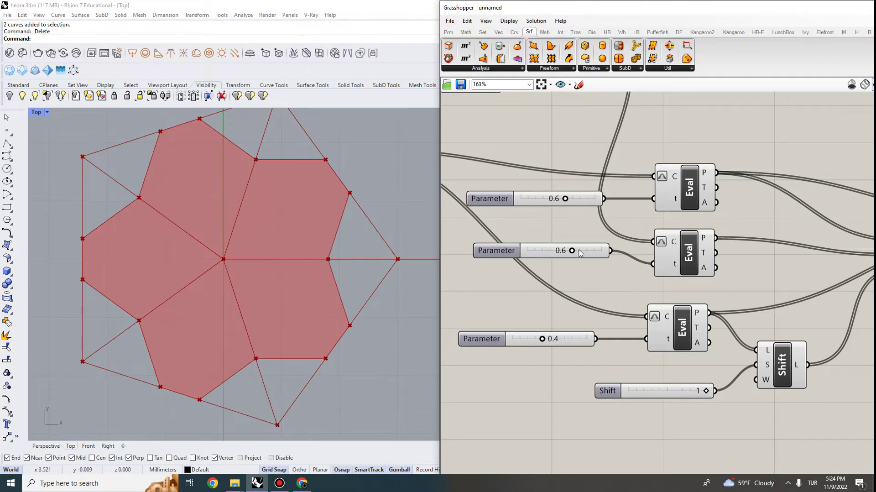
drag(576, 250, 544, 242)
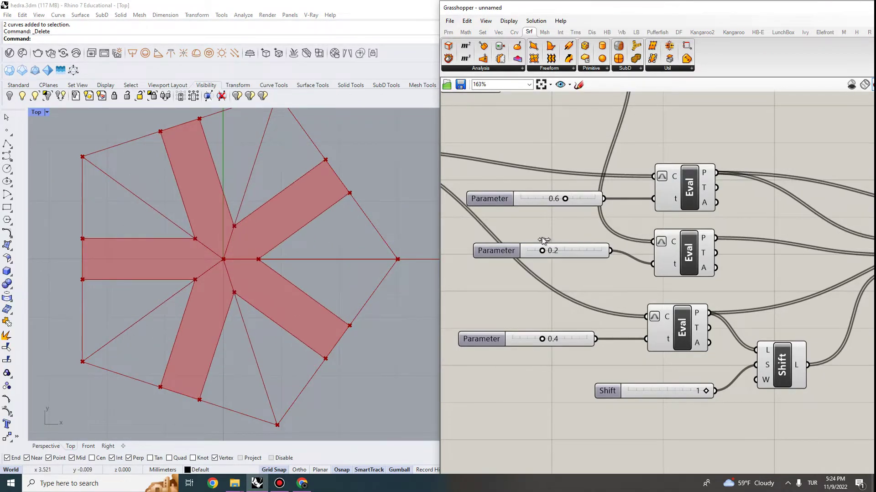
scroll(186, 194, down, 8)
scroll(268, 304, up, 4)
right_drag(228, 224, 281, 278)
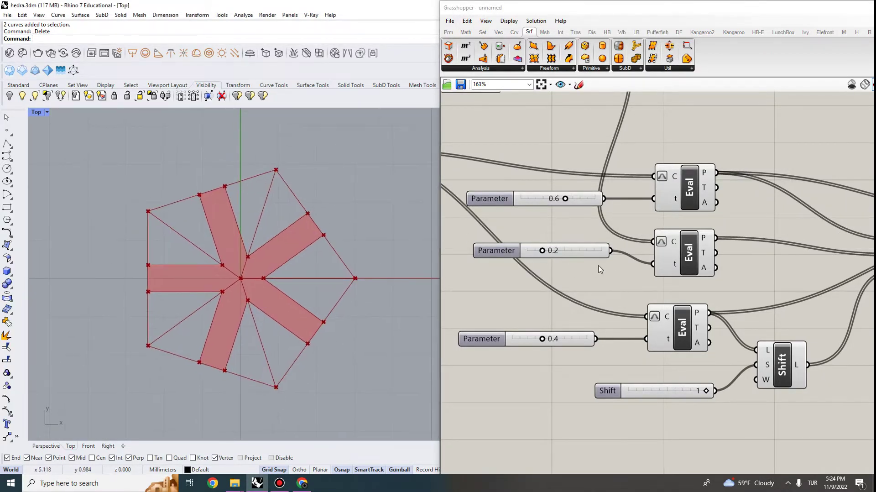
drag(540, 251, 564, 250)
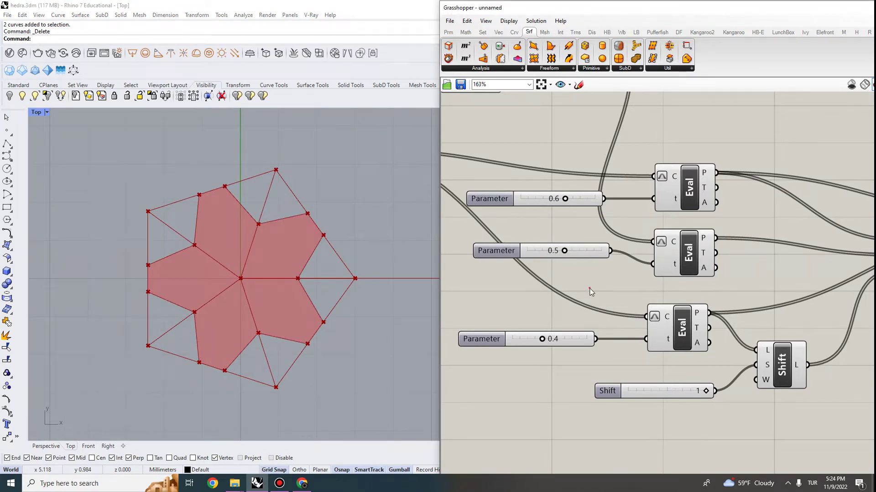
Set the Polygon component's Segments slider to 6
scroll(262, 222, down, 1)
scroll(263, 222, down, 1)
scroll(549, 152, down, 5)
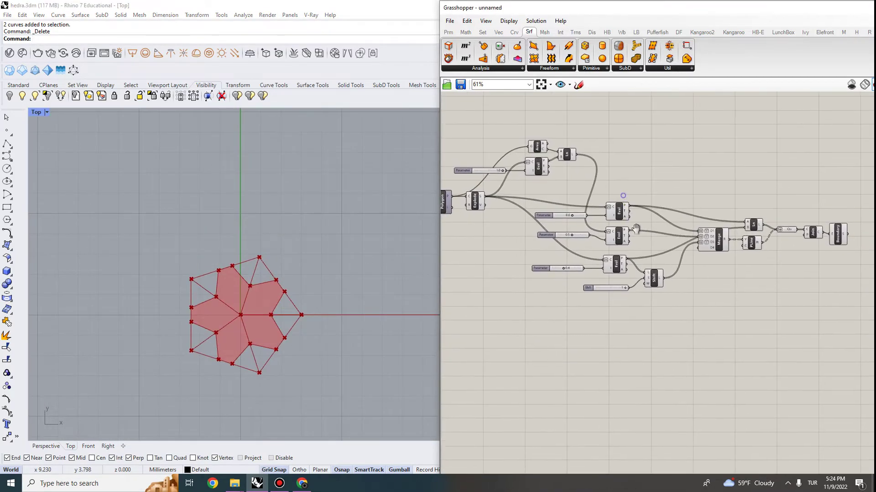
right_drag(531, 178, 543, 214)
scroll(554, 246, up, 4)
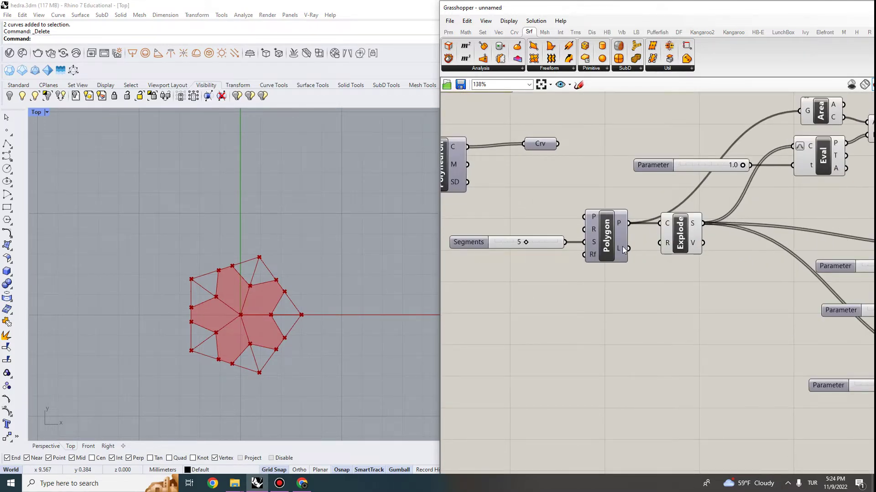
scroll(647, 251, up, 2)
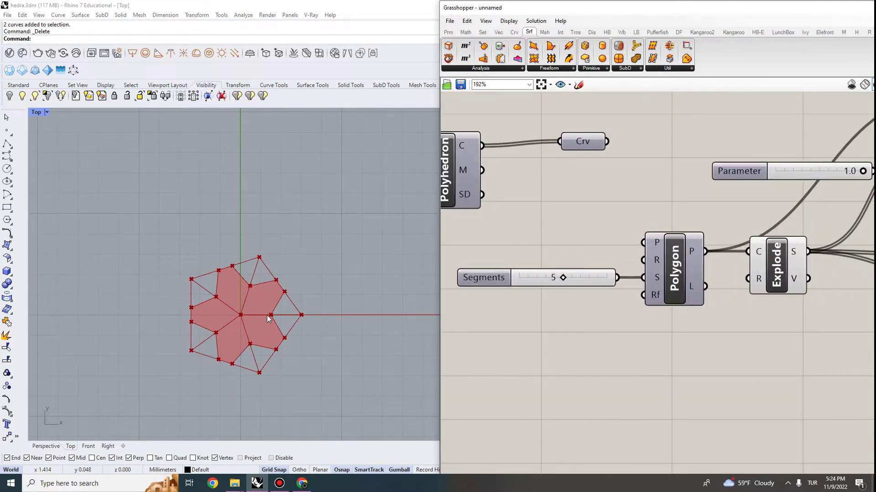
scroll(601, 255, up, 1)
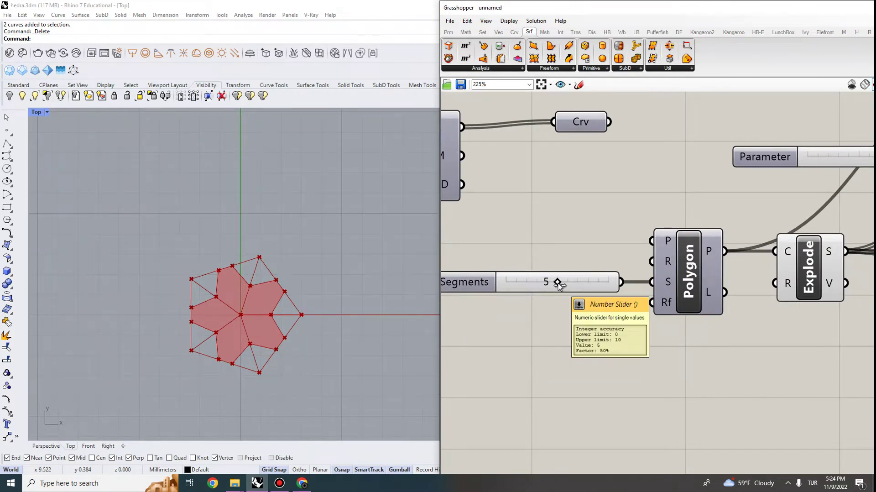
drag(560, 283, 569, 283)
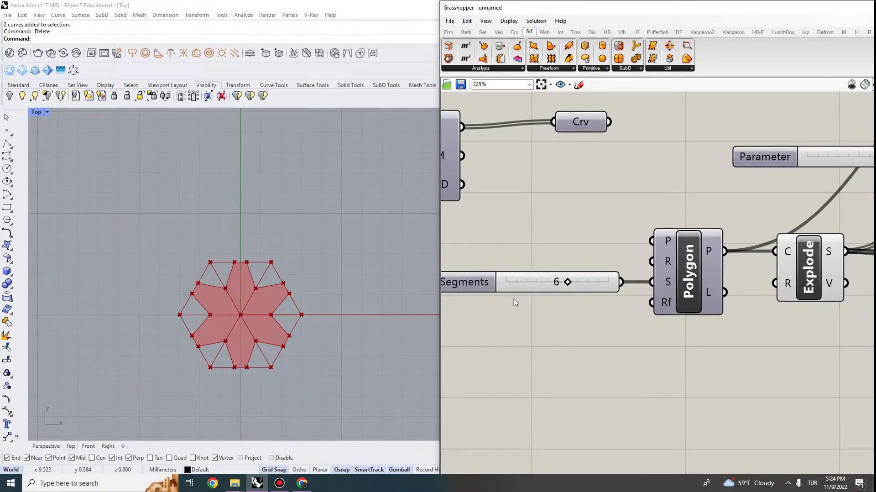
Try the Polygon's segment count at 4 and 3, and set it back to 5
scroll(233, 311, up, 2)
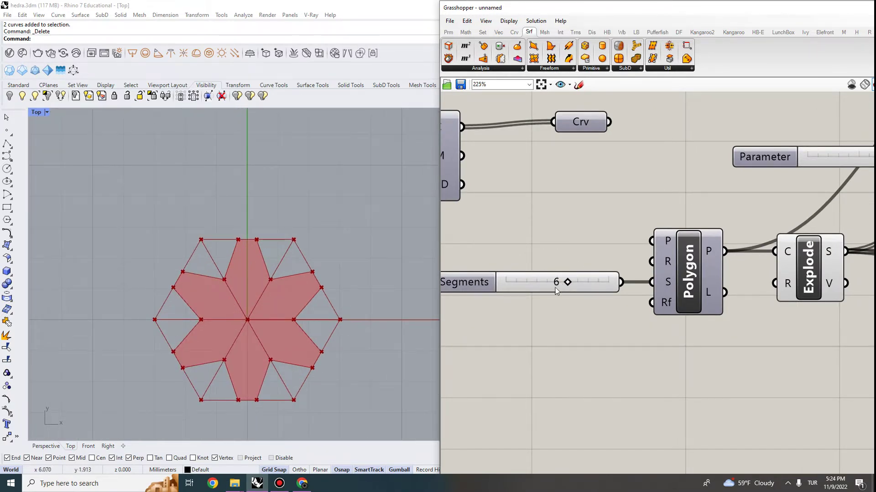
drag(569, 283, 549, 283)
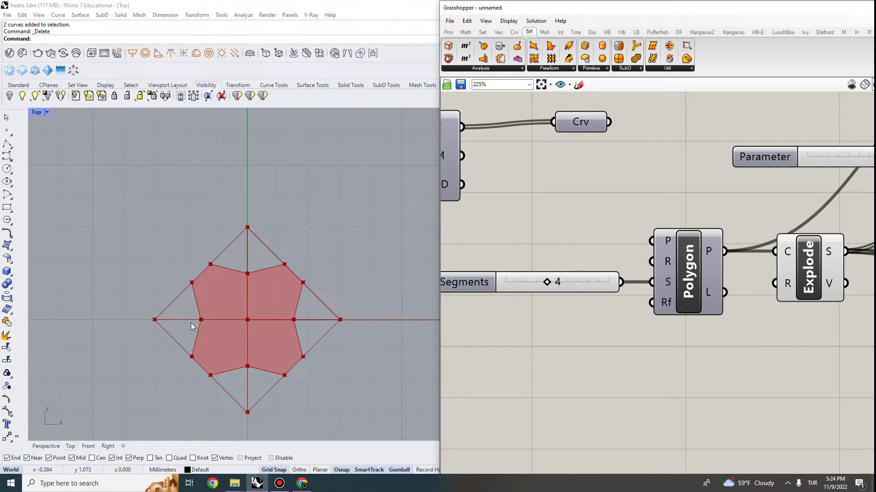
mouse_move(548, 283)
mouse_down()
mouse_move(527, 283)
mouse_move(537, 283)
mouse_up()
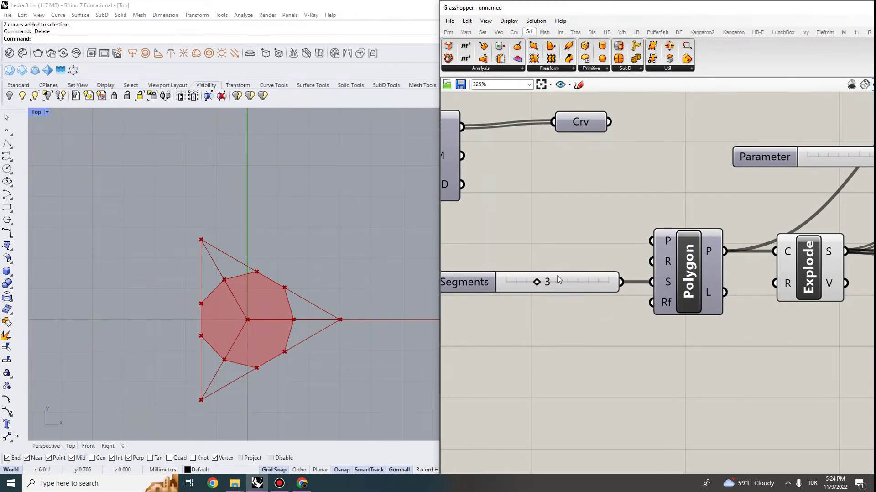
drag(535, 285, 555, 283)
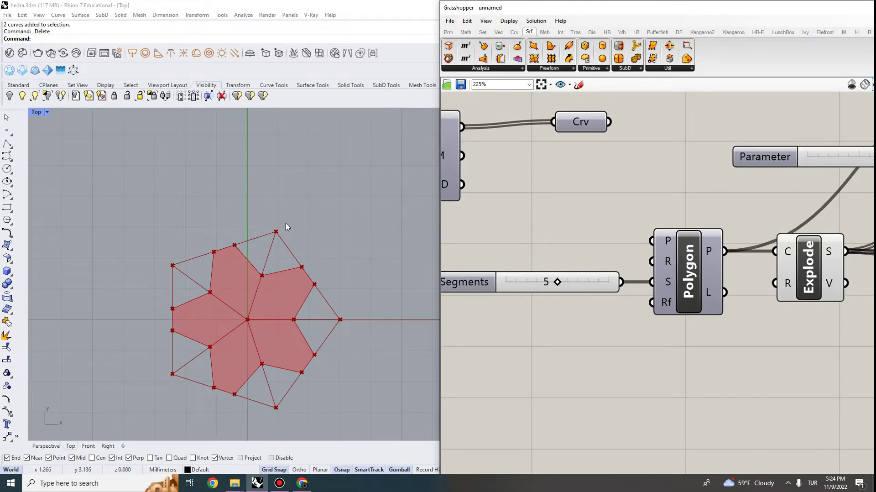
Review the polygon pattern's component chain back to the Polyhedron component and its Curve parameter
scroll(287, 225, down, 2)
scroll(611, 194, down, 5)
right_drag(633, 190, 553, 217)
scroll(554, 218, down, 2)
right_drag(670, 258, 623, 241)
right_drag(488, 253, 441, 263)
scroll(691, 257, down, 2)
right_drag(844, 257, 717, 237)
scroll(733, 232, down, 1)
right_drag(566, 233, 657, 267)
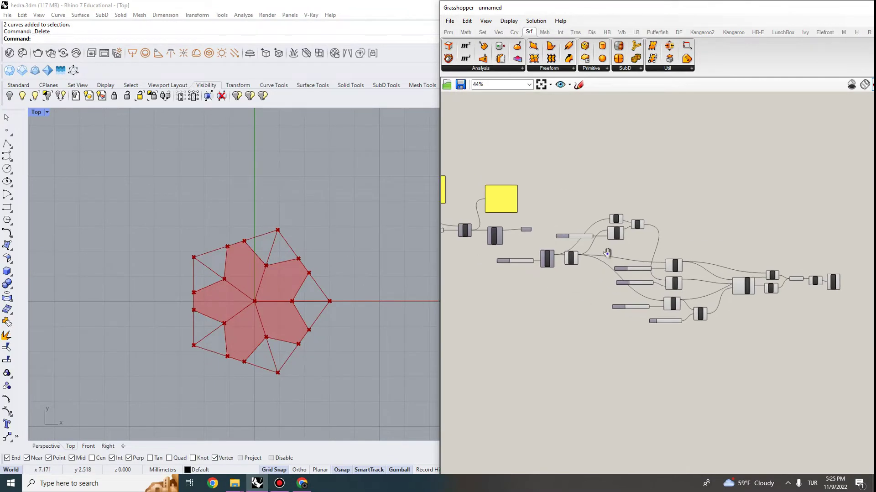
right_drag(584, 234, 635, 277)
scroll(614, 323, up, 3)
scroll(303, 295, down, 10)
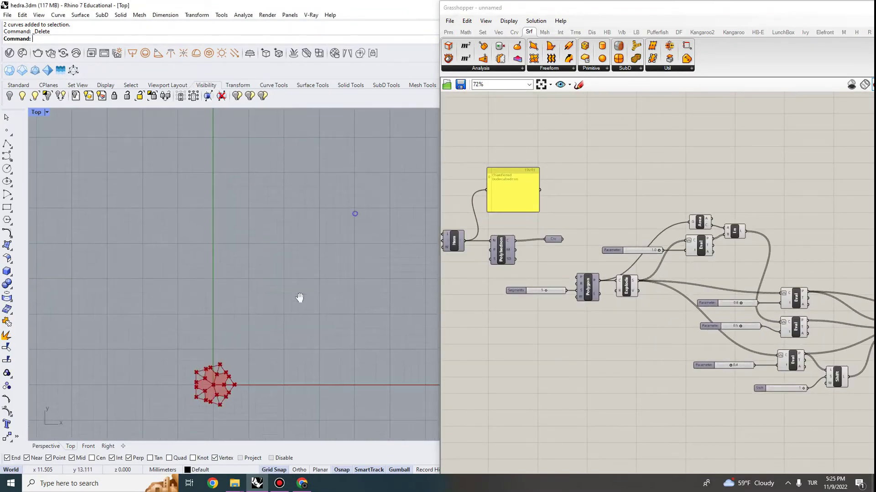
Show the Perspective viewport maximized and turn on the preview of the Curve parameter fed by the Polyhedron component
double_click(37, 111)
double_click(401, 112)
scroll(517, 282, down, 2)
scroll(518, 282, up, 5)
click(582, 198)
right_click(581, 197)
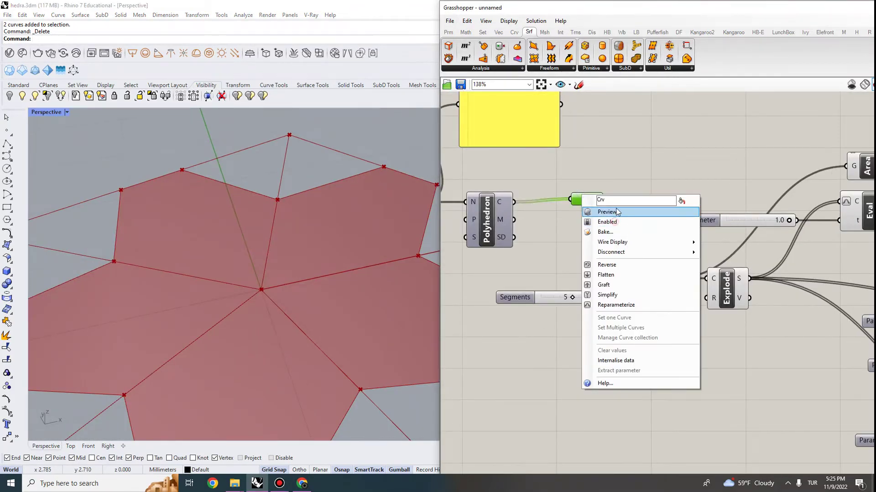
click(615, 211)
scroll(287, 283, down, 10)
scroll(288, 285, up, 4)
scroll(552, 262, down, 6)
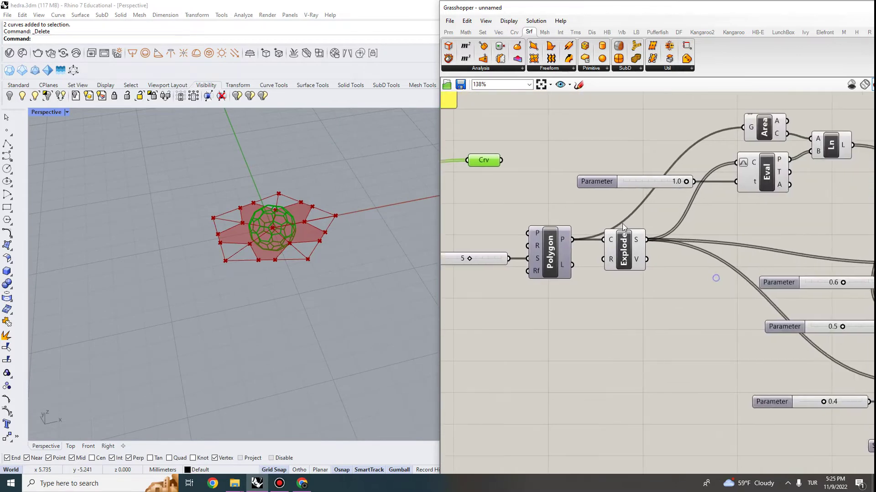
Move the whole polygon pattern group, including its Segments slider, well below the Polyhedron components
drag(575, 217, 768, 283)
drag(539, 200, 510, 138)
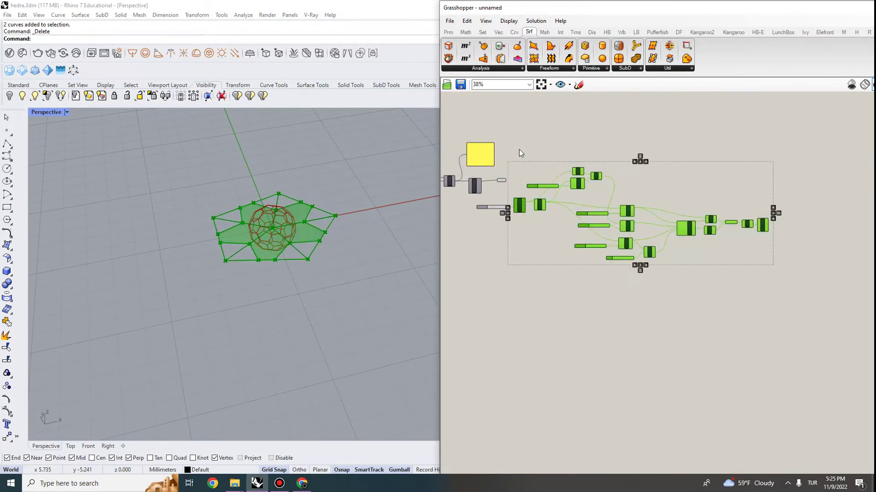
scroll(522, 196, up, 3)
shift+click(461, 218)
drag(515, 213, 520, 357)
click(522, 280)
Disable the Polygon component so only the polyhedron's curves are previewed
right_drag(534, 255, 636, 289)
scroll(574, 300, up, 3)
right_click(607, 304)
click(645, 337)
scroll(284, 255, up, 6)
right_drag(258, 233, 326, 264)
scroll(301, 246, down, 8)
Add a Boundary Surfaces component and feed it the polyhedron's face curves
right_drag(624, 157, 667, 312)
scroll(578, 157, up, 3)
right_drag(548, 140, 605, 204)
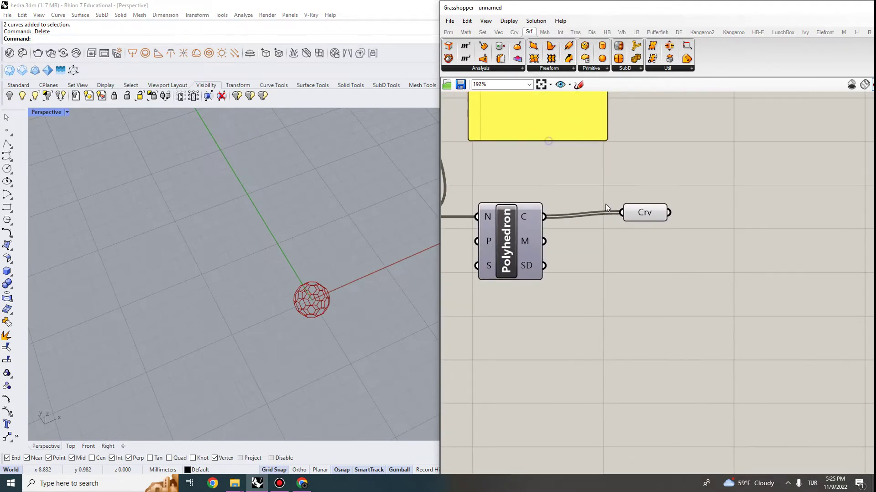
click(629, 215)
scroll(360, 299, up, 3)
scroll(293, 255, up, 4)
right_drag(686, 232, 642, 223)
double_click(681, 213)
text(boundary)
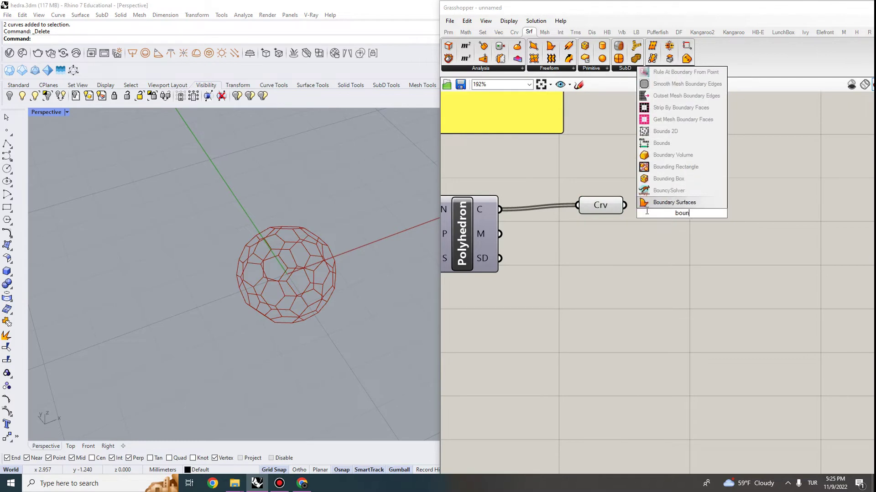
key(Return)
drag(628, 202, 679, 207)
scroll(283, 247, up, 5)
scroll(301, 265, down, 3)
click(640, 284)
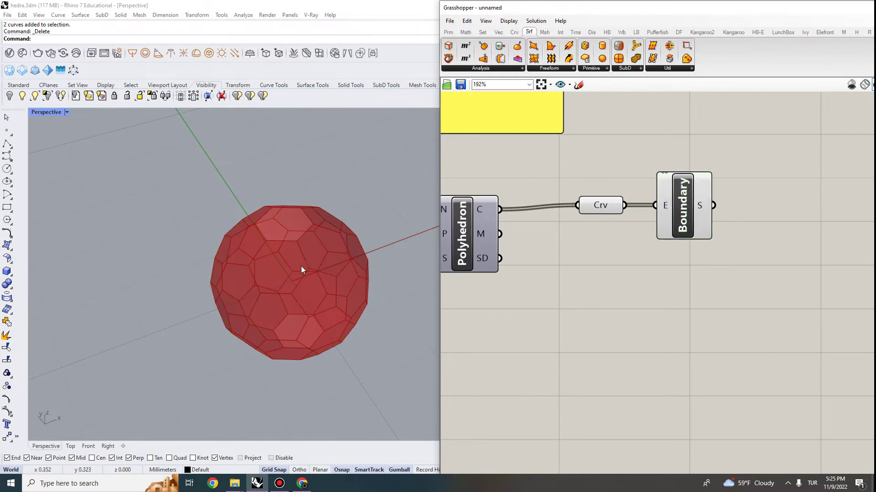
Examine the polyhedron's pentagonal and hexagonal faces, with the face curves highlighted over the surfaces
scroll(310, 266, up, 3)
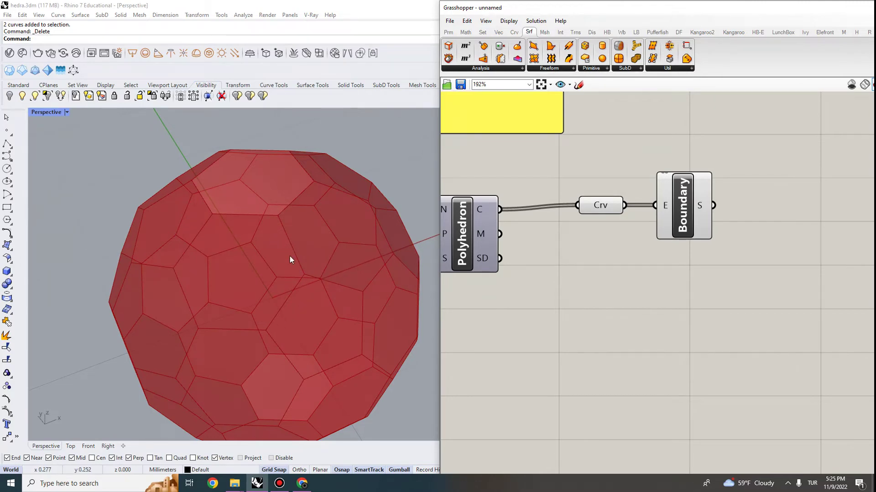
scroll(217, 238, down, 3)
scroll(234, 208, up, 3)
scroll(274, 245, down, 3)
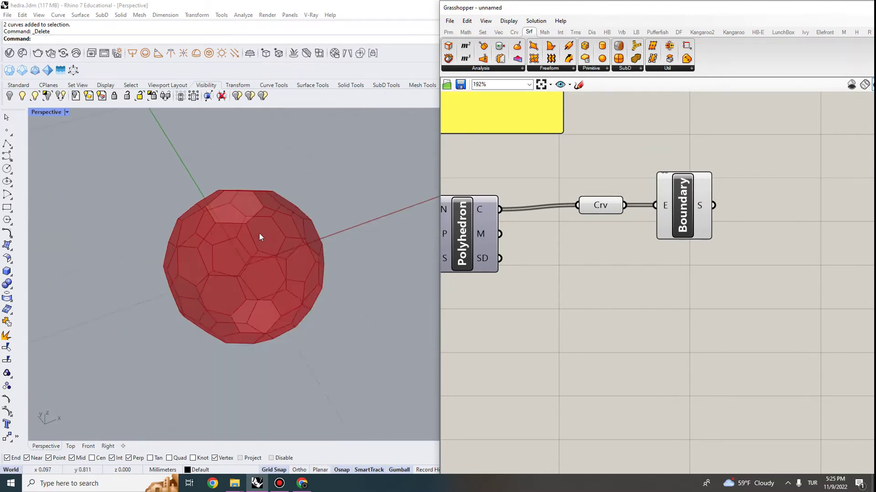
scroll(231, 233, up, 3)
right_drag(120, 253, 175, 251)
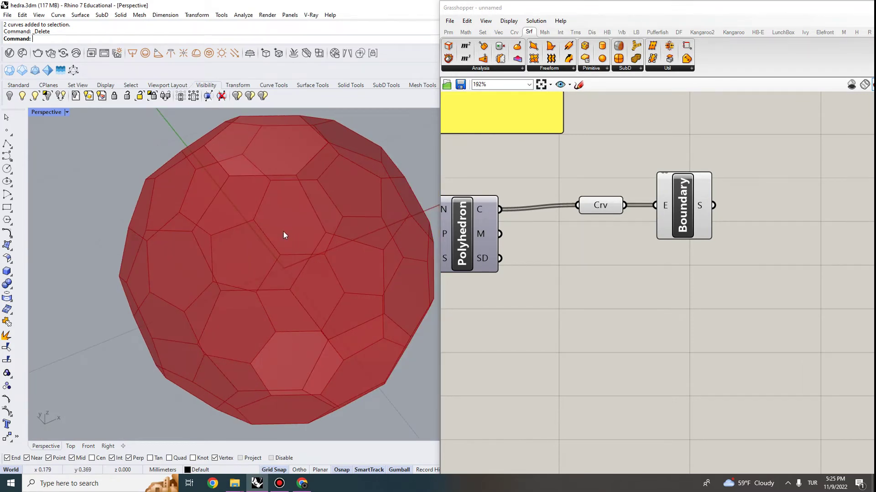
drag(610, 210, 573, 218)
scroll(253, 173, down, 3)
scroll(300, 203, up, 3)
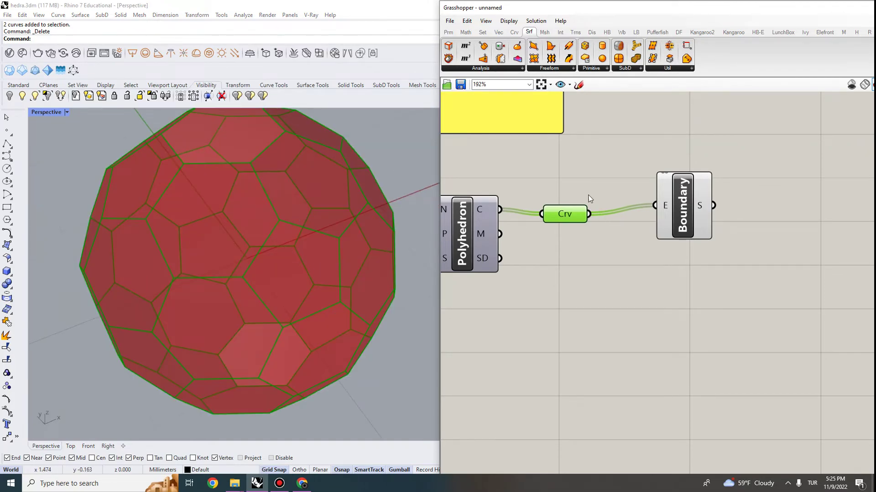
Delete the Boundary Surfaces component attached to the face curves
drag(565, 215, 581, 211)
click(689, 213)
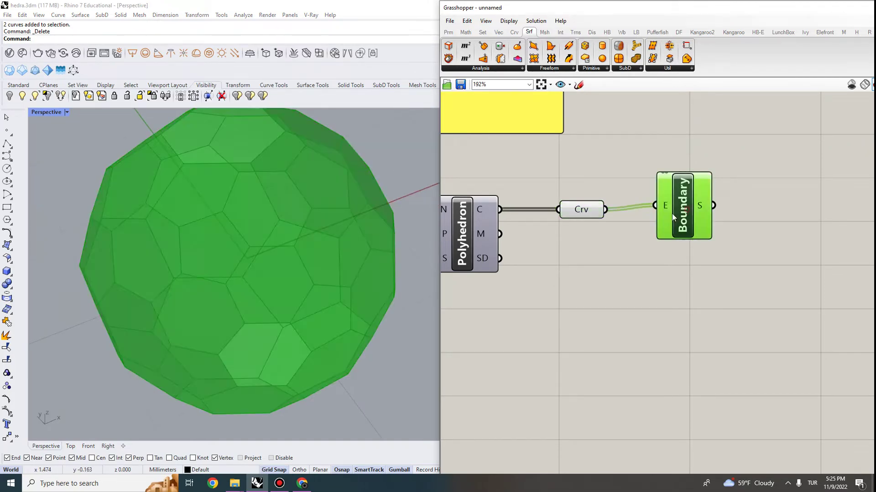
click(584, 209)
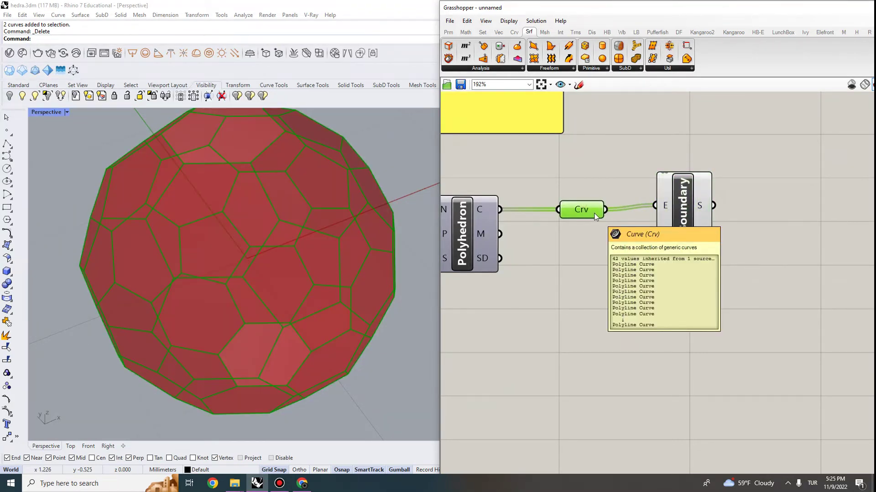
drag(700, 209, 702, 188)
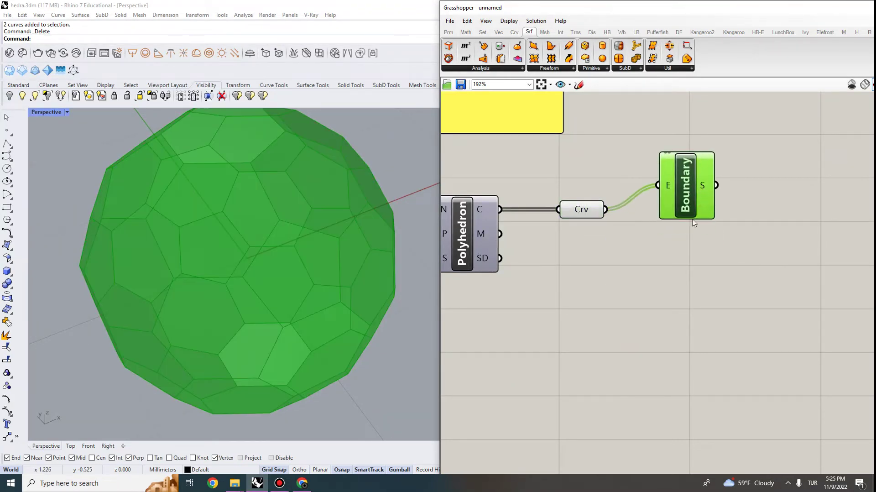
key(Delete)
Add an Explode component, connect the polyhedron's face curves to it, and read the contents of its Vertices output
double_click(680, 243)
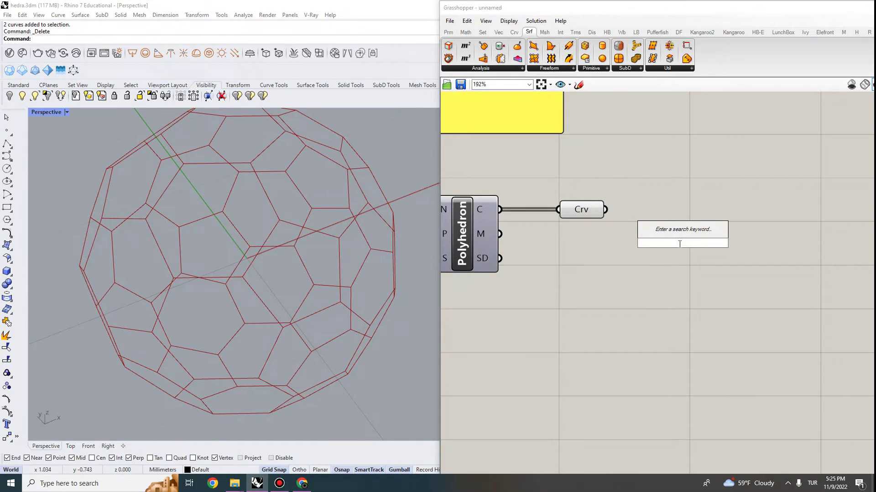
text(explode)
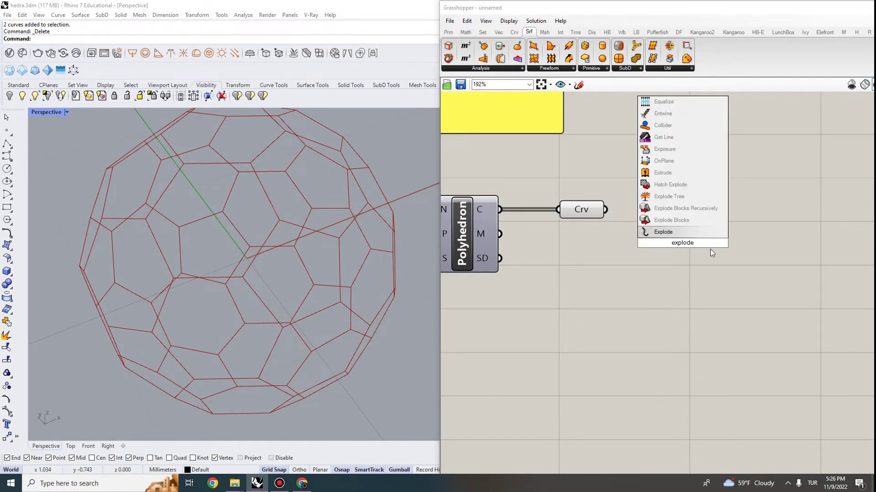
click(658, 231)
drag(604, 209, 642, 201)
click(696, 227)
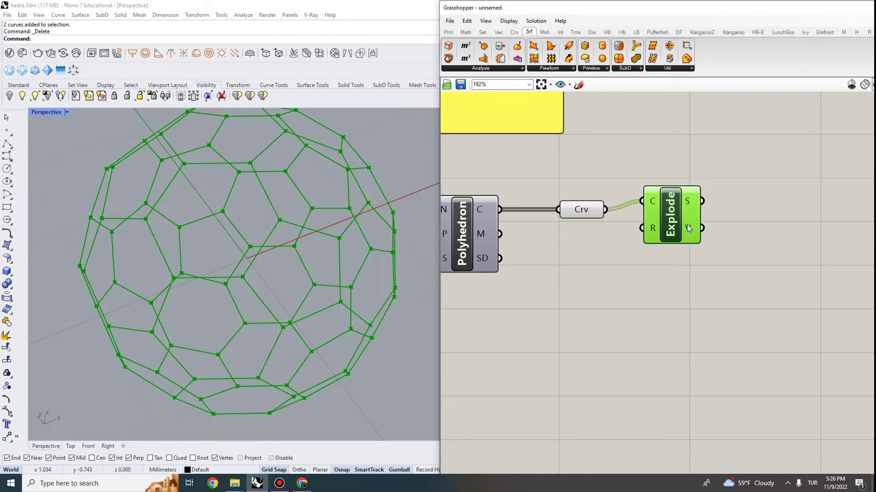
mouse_move(689, 228)
scroll(689, 228, up, 2)
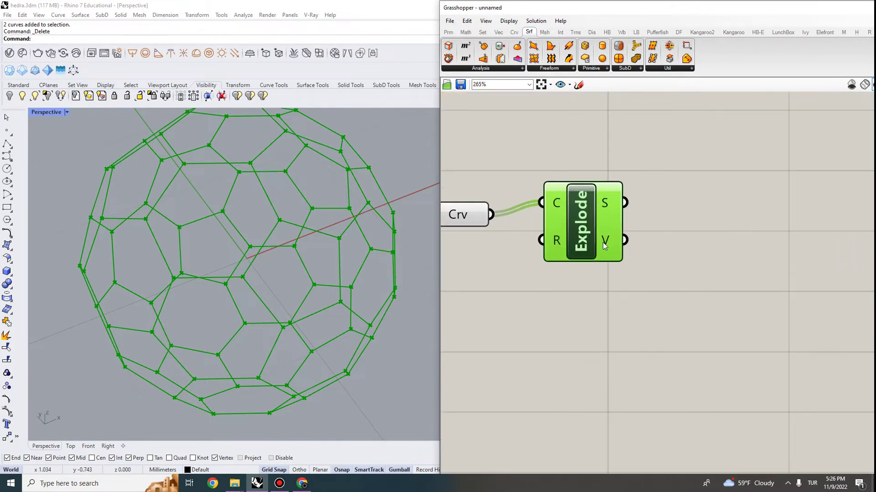
mouse_move(605, 244)
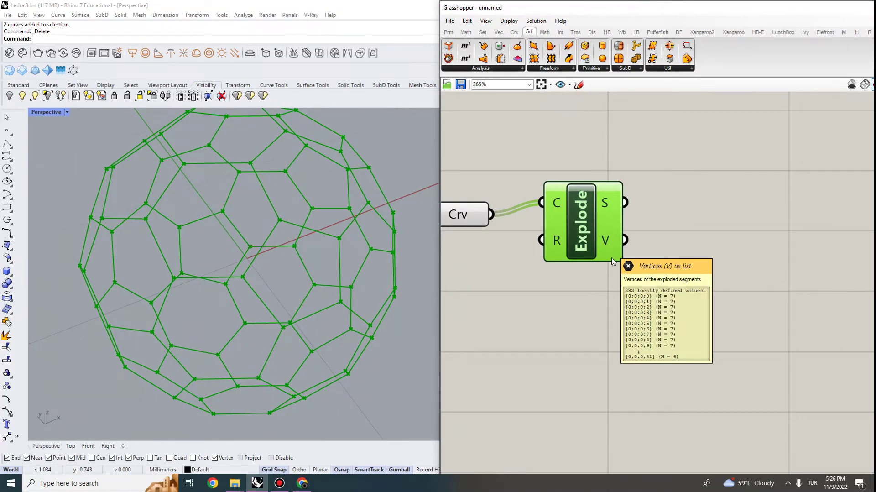
scroll(607, 248, down, 2)
click(599, 279)
double_click(601, 280)
text(list item)
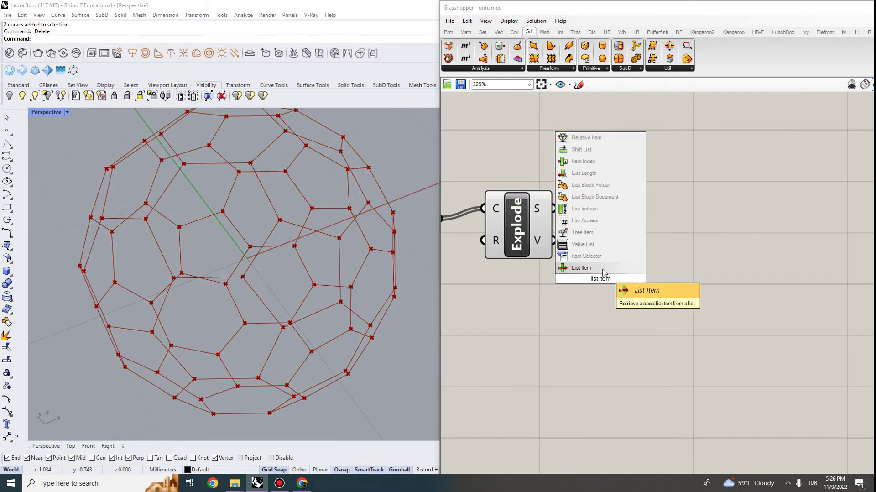
click(602, 269)
click(601, 271)
key(Delete)
Add a List Length component beside Explode and connect Explode's Vertices output to it
double_click(614, 275)
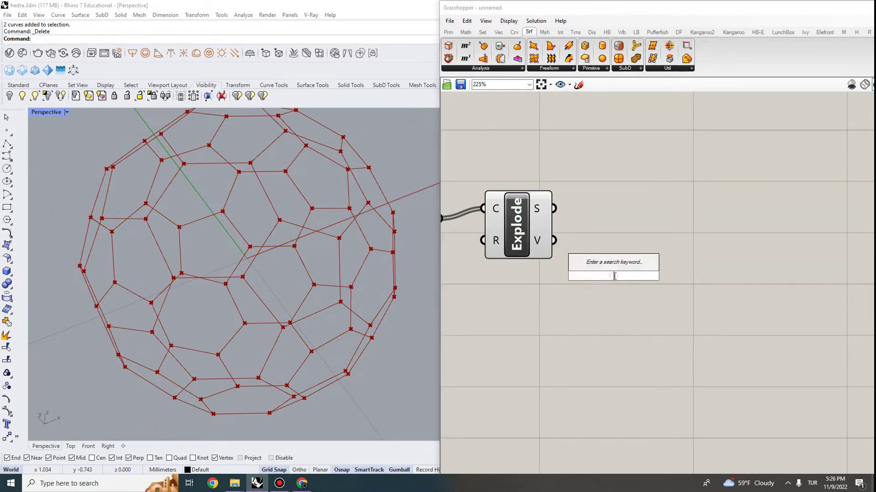
text(lite ite)
key(ctrl+a)
text(list leng)
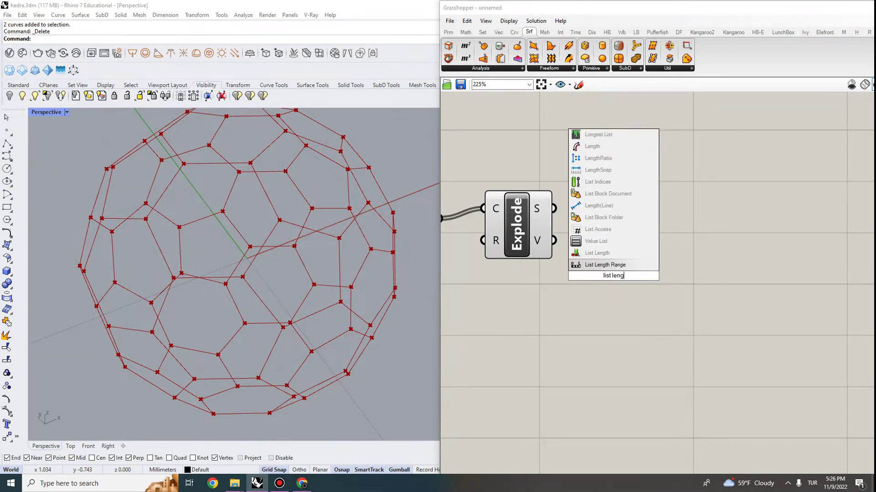
click(586, 253)
drag(538, 239, 580, 271)
drag(630, 290, 640, 259)
Add a Panel and connect the List Length output to it
right_drag(676, 244, 640, 233)
double_click(665, 239)
text(panel)
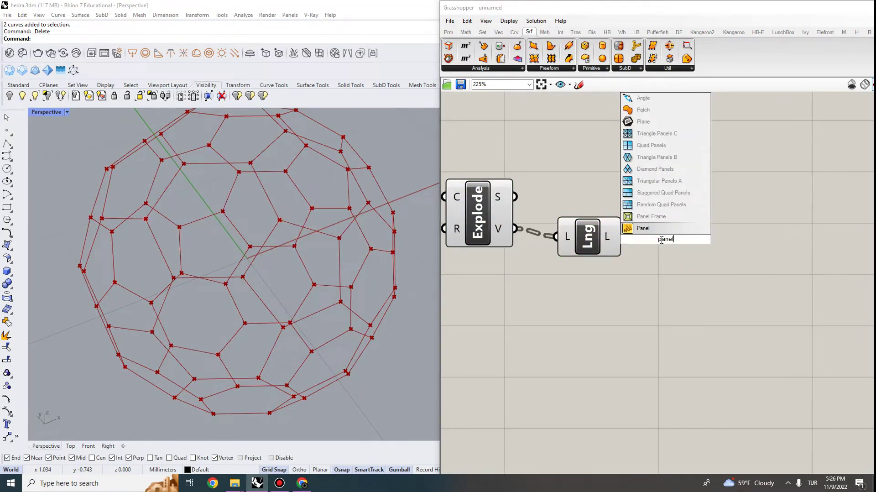
key(Return)
drag(655, 234, 713, 196)
drag(618, 236, 640, 199)
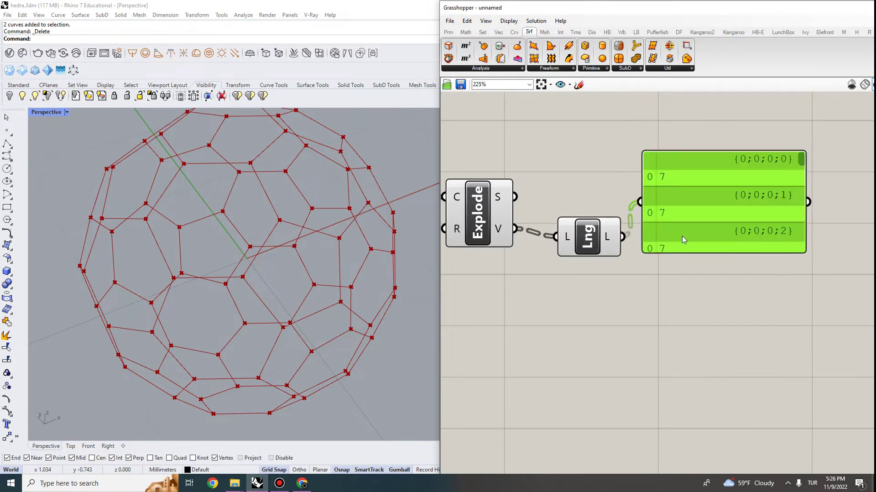
Enlarge the panel and read through the vertex counts of all the face branches
right_drag(706, 265, 675, 239)
drag(669, 226, 684, 360)
scroll(661, 205, down, 4)
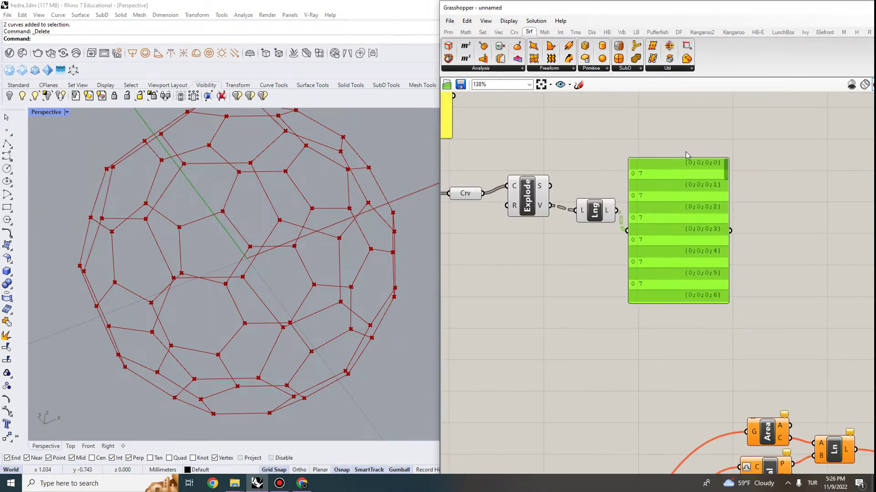
scroll(736, 183, up, 3)
drag(740, 176, 725, 311)
scroll(702, 247, down, 2)
scroll(715, 247, up, 3)
scroll(658, 226, down, 1)
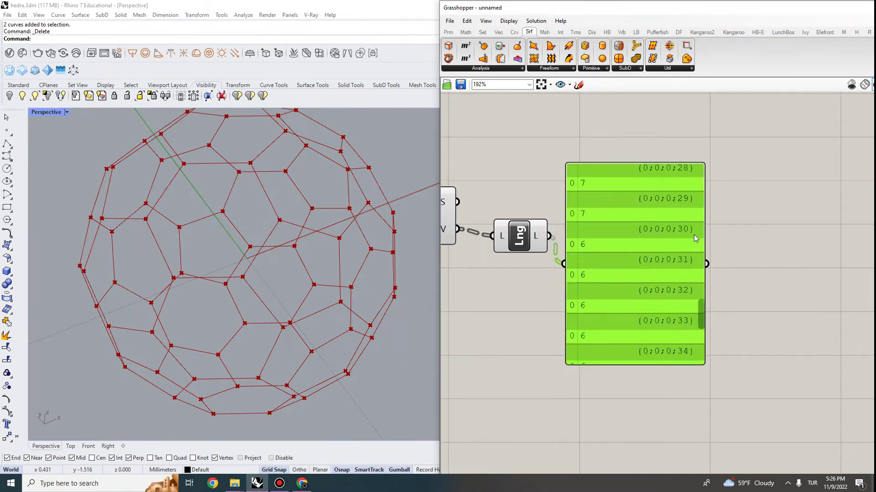
scroll(604, 270, down, 1)
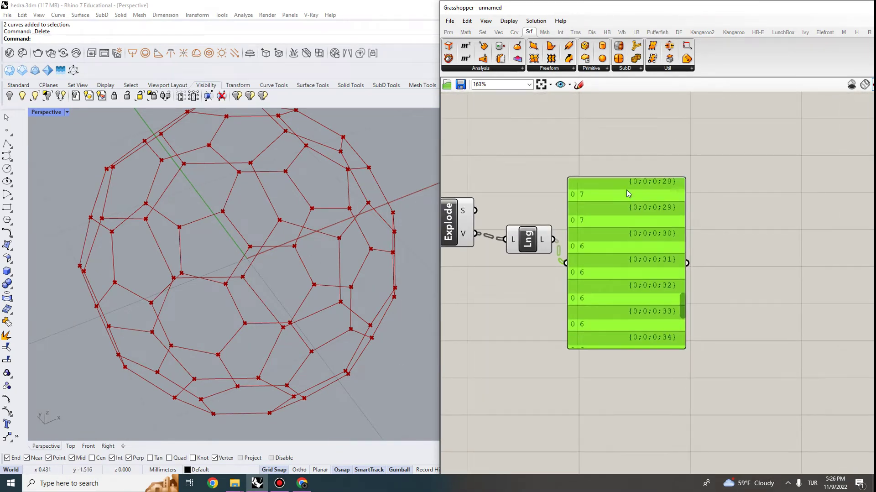
Delete the panel and flatten the List Length component's output
key(Delete)
drag(528, 238, 551, 249)
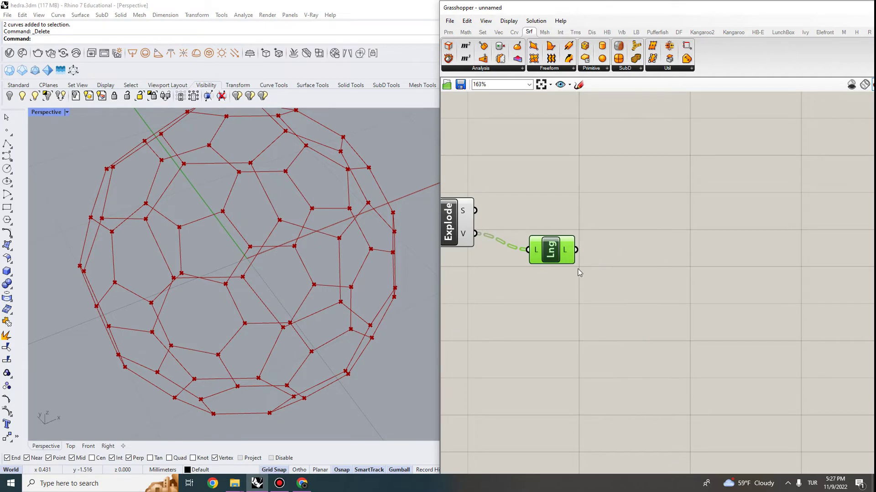
right_click(565, 250)
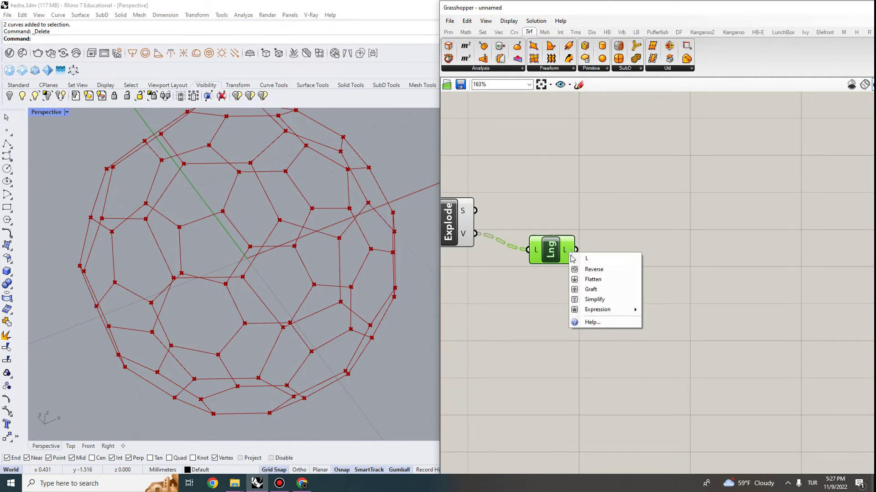
click(593, 277)
mouse_move(574, 252)
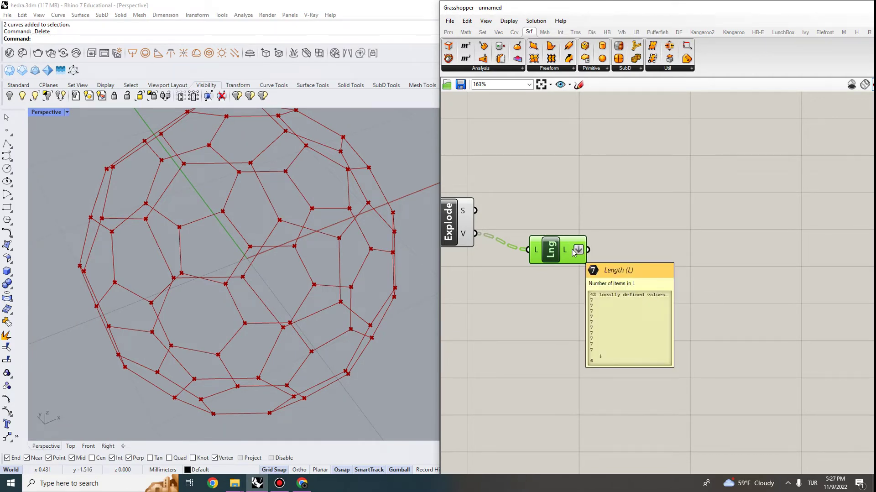
Add an Equality component and connect the flattened list lengths to its A input
double_click(649, 278)
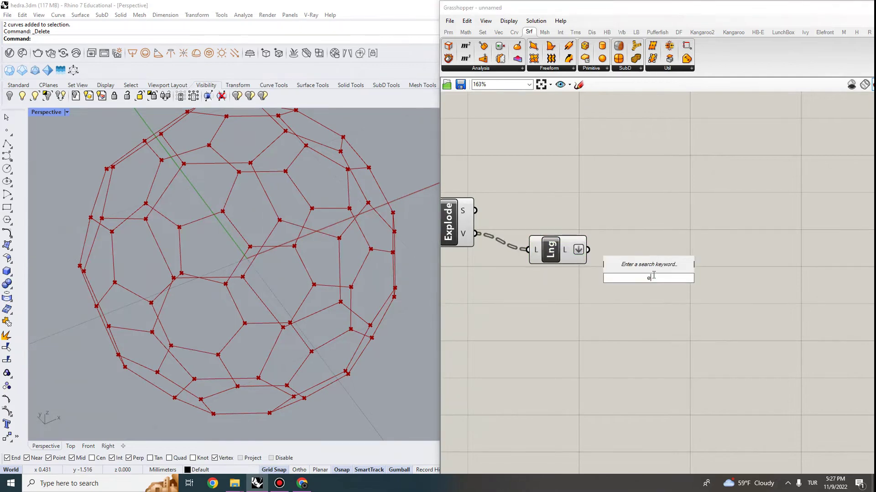
text(equal)
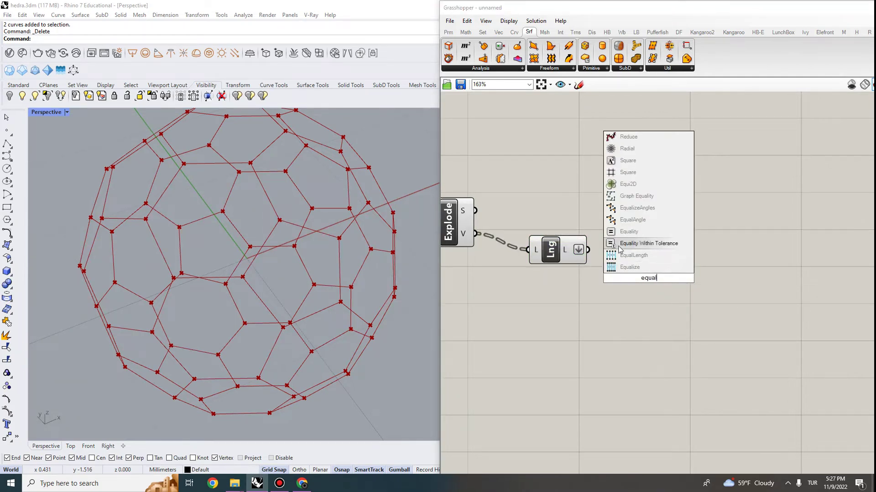
click(621, 233)
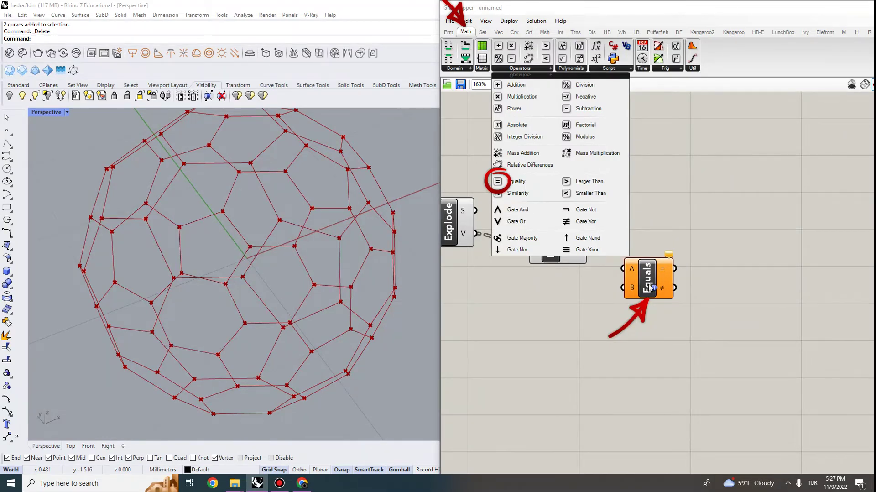
drag(588, 249, 623, 269)
Add a number slider with the value 7 beside the Equality component's B input
double_click(567, 296)
text(7)
key(Return)
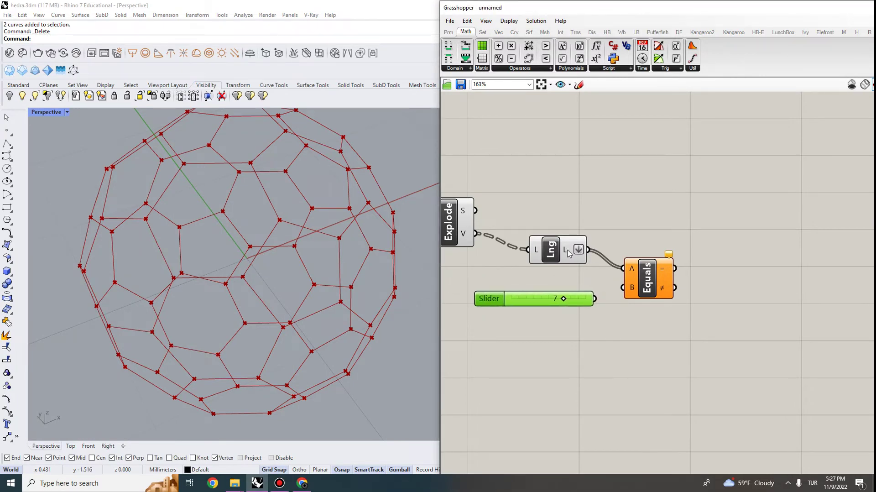
Connect the number slider to the Equality component's B input and move the slider clear of it
mouse_move(569, 253)
drag(594, 298, 623, 287)
drag(569, 305, 517, 302)
mouse_move(665, 273)
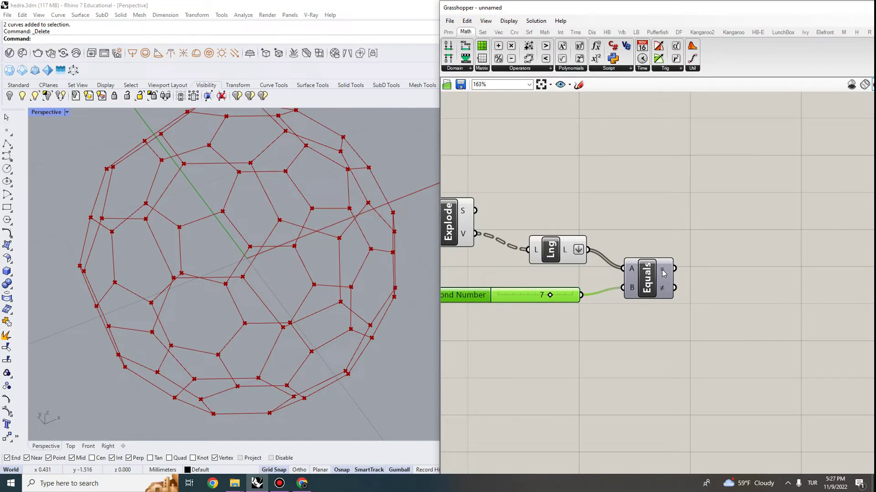
Add a Dispatch component and connect the Equality component's equal output to its pattern input
double_click(786, 216)
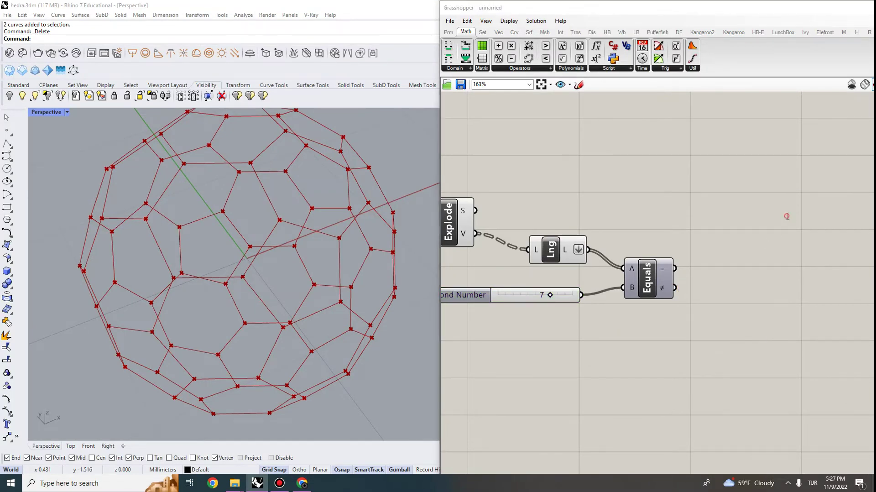
text(dispath)
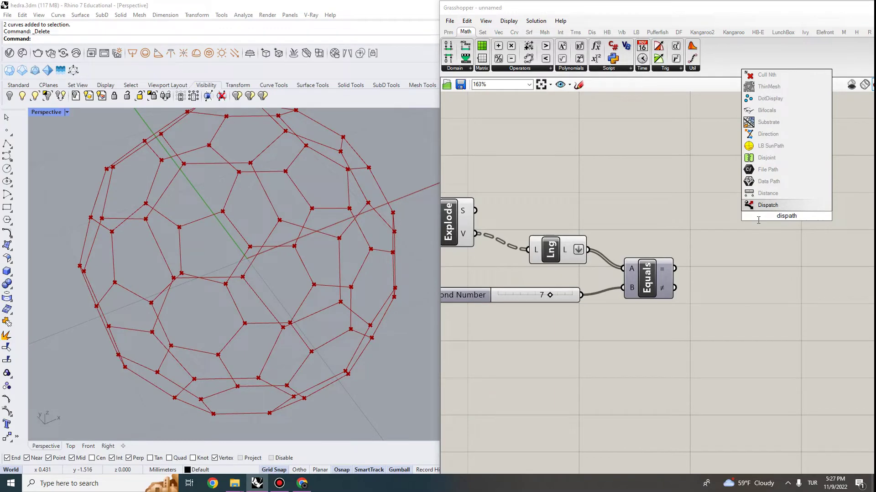
click(779, 205)
drag(780, 217, 739, 231)
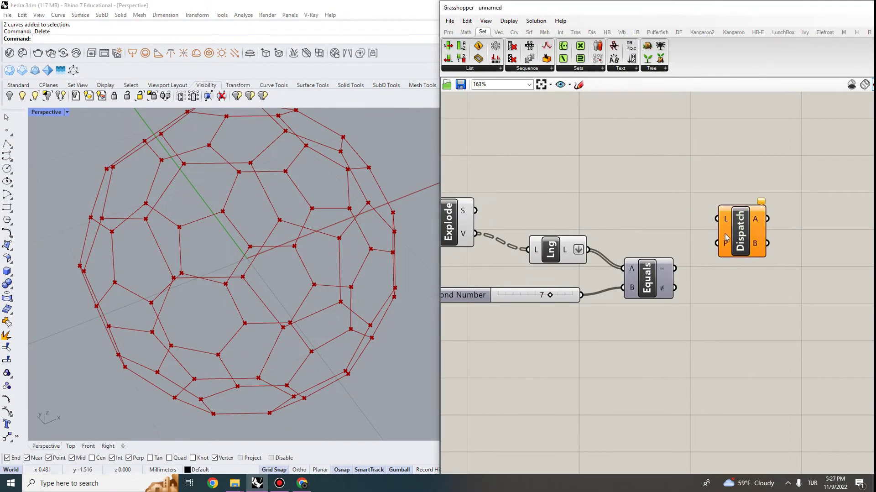
drag(674, 269, 728, 252)
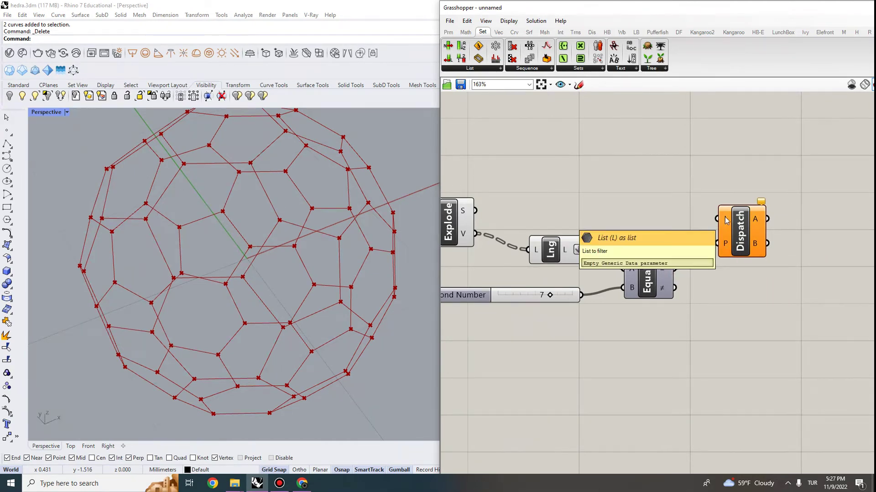
Connect the face curve parameter to Dispatch's list input and check the dispatch pattern values
scroll(726, 220, down, 3)
drag(489, 241, 741, 236)
scroll(741, 236, up, 3)
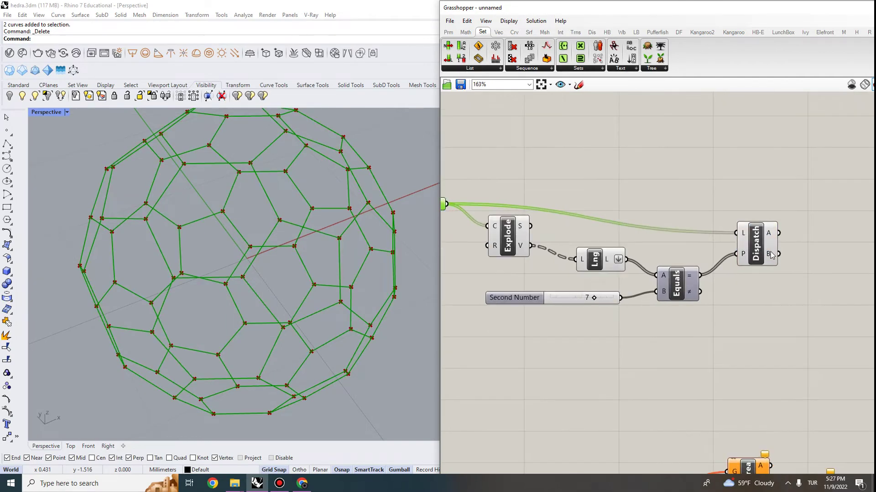
scroll(594, 220, up, 3)
drag(623, 240, 631, 219)
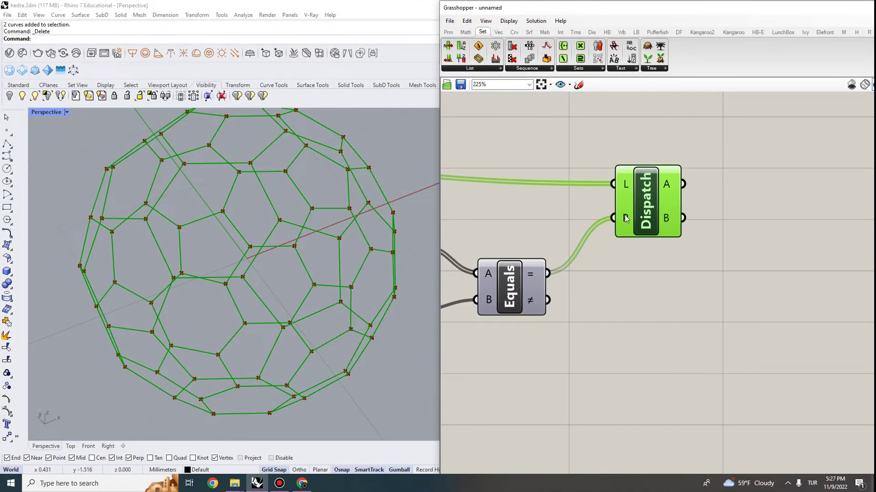
mouse_move(626, 218)
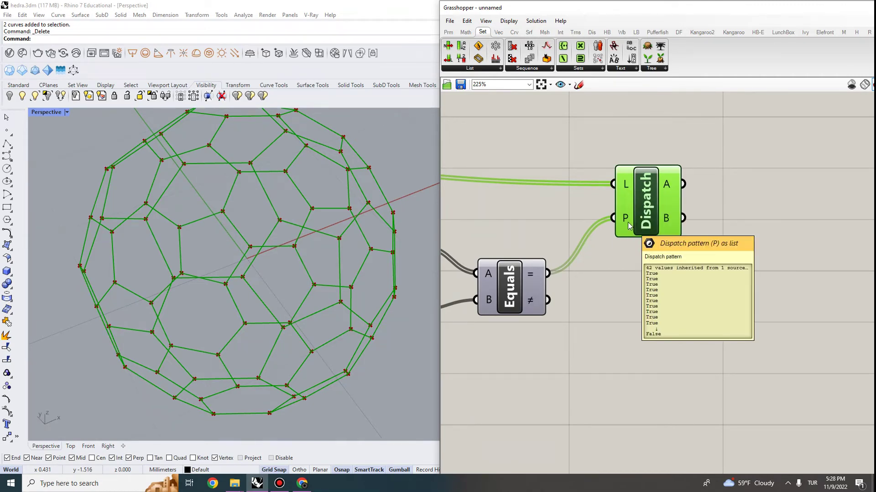
Add a Curve parameter and connect Dispatch's A output to it
right_drag(734, 204, 700, 209)
click(699, 207)
double_click(700, 207)
text(crv)
key(Return)
drag(649, 188, 712, 188)
Rename the Curve parameter on Dispatch's A output as Hexagons
scroll(294, 280, down, 6)
right_drag(294, 280, 243, 242)
scroll(241, 192, up, 4)
right_drag(242, 192, 237, 208)
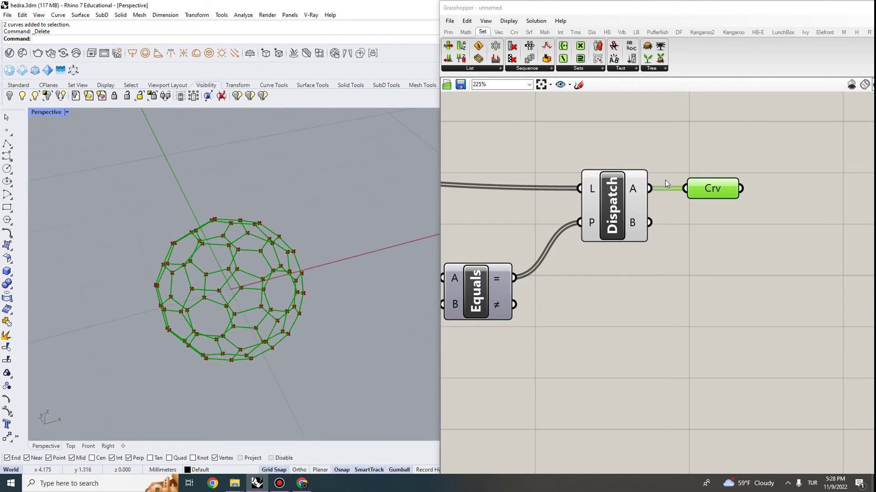
right_click(729, 186)
text(Hexagons)
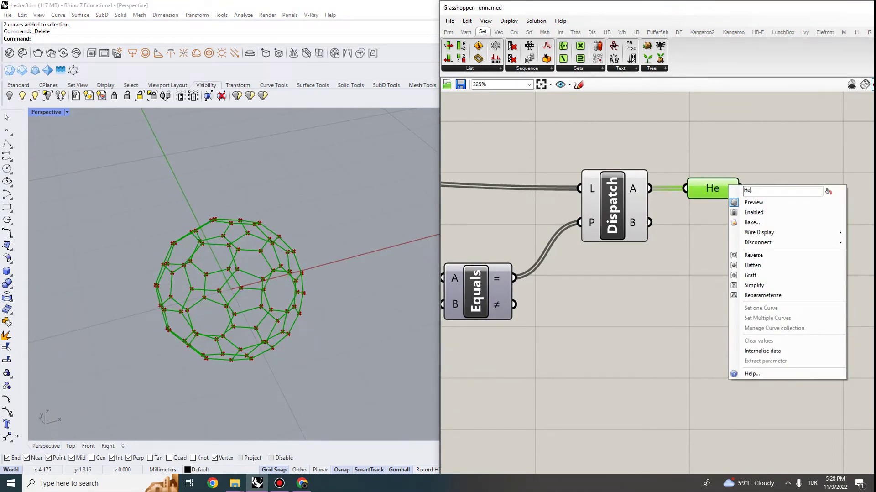
click(638, 145)
Duplicate the Hexagons parameter, connect Dispatch's B output to the copy and rename it as Pentagons
drag(714, 196, 739, 231)
drag(651, 222, 684, 230)
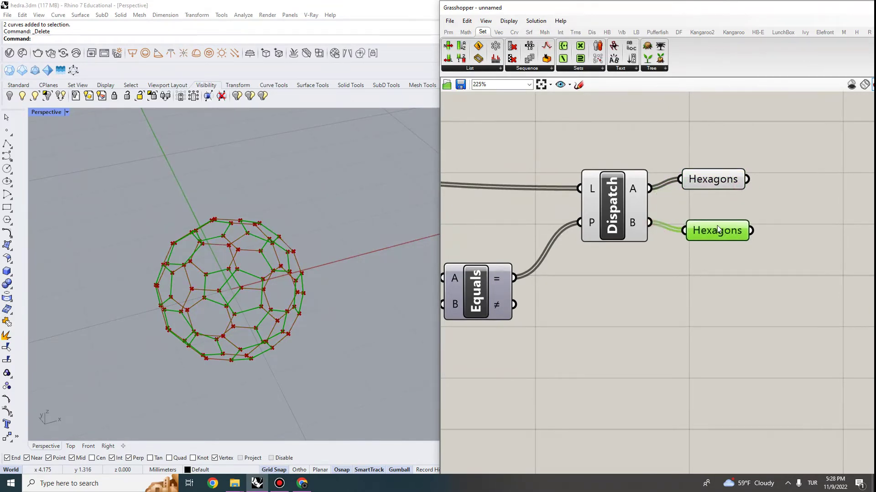
right_click(720, 226)
click(781, 231)
text(Pentagons)
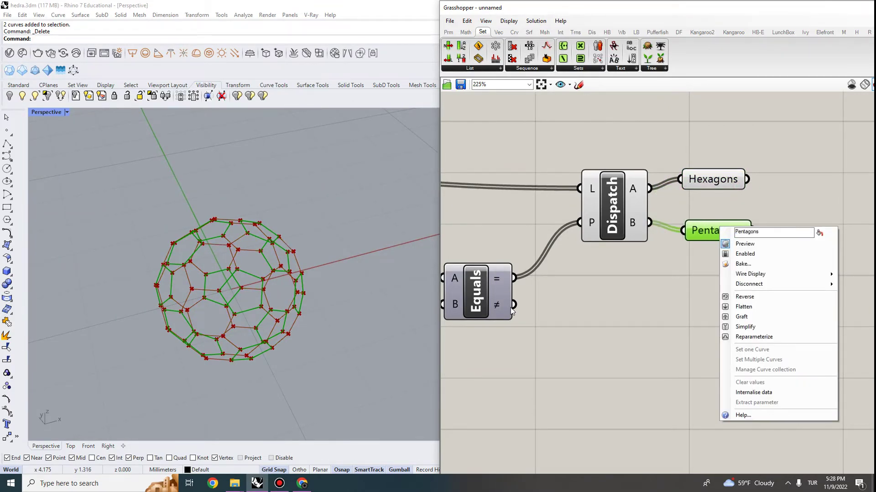
click(671, 253)
Turn off the preview of the Dispatch component and the Pentagons parameter
scroll(673, 251, down, 1)
click(620, 222)
click(701, 178)
click(697, 233)
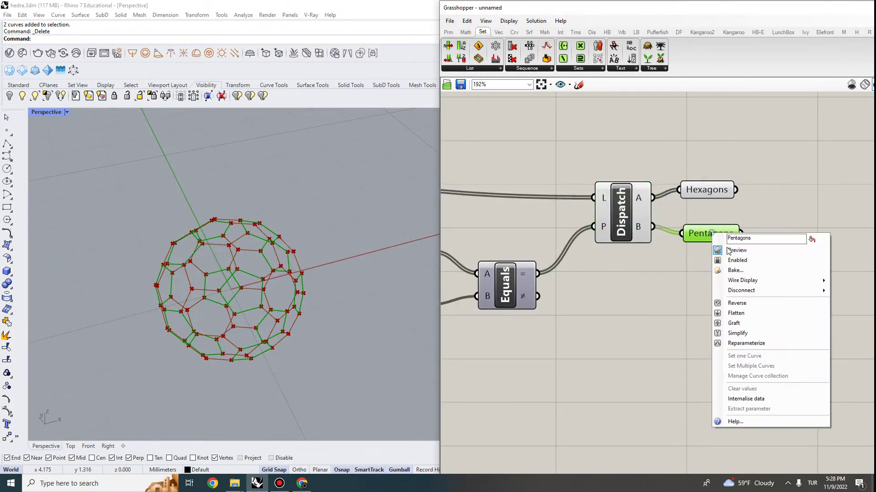
click(641, 237)
click(641, 245)
Turn off the preview of all components from Polyhedron through Equality
scroll(641, 238, down, 5)
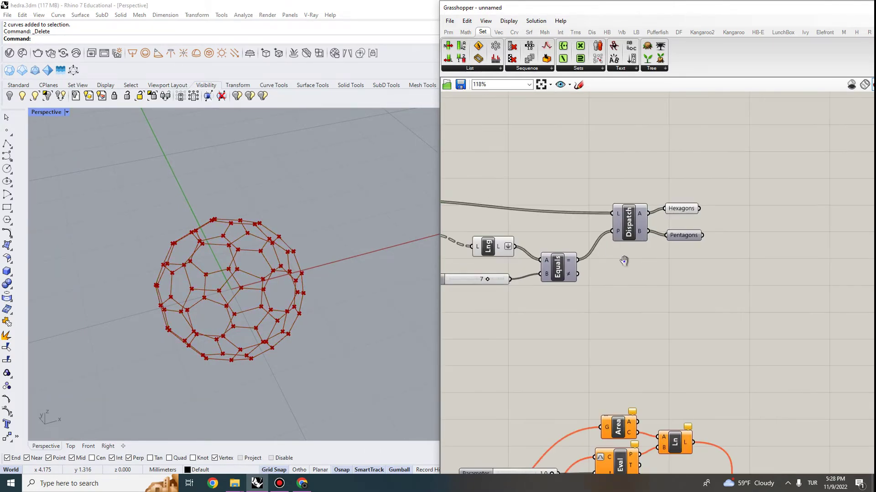
right_drag(567, 259, 747, 281)
drag(781, 332, 515, 233)
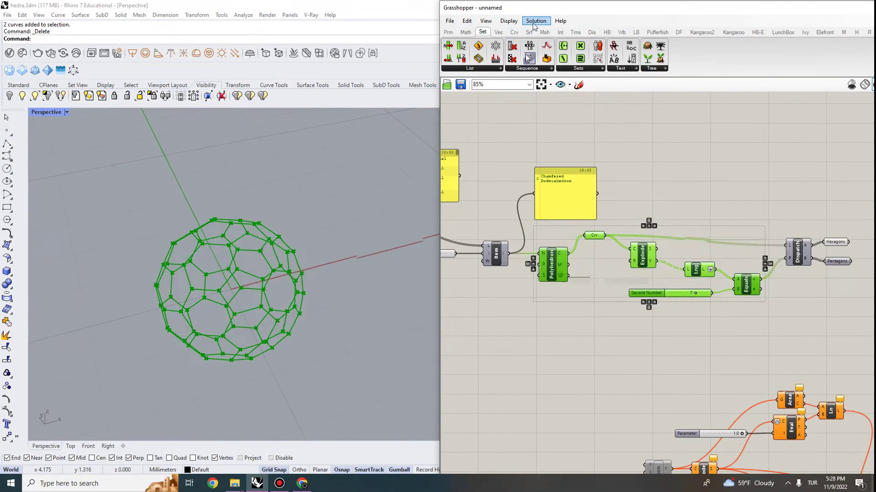
click(536, 20)
click(571, 154)
click(778, 222)
right_drag(778, 222, 597, 225)
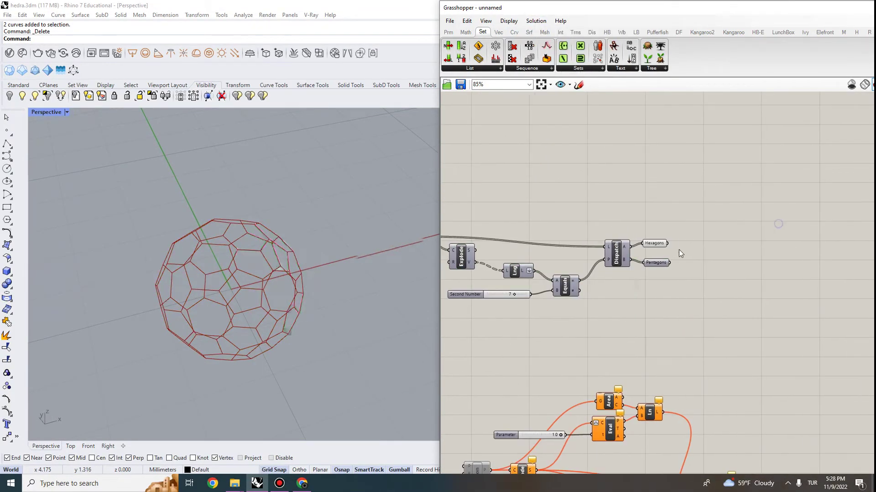
Inspect the hexagon curves in the viewport and turn off the Hexagons parameter's preview
scroll(679, 252, up, 5)
click(623, 231)
scroll(326, 302, up, 5)
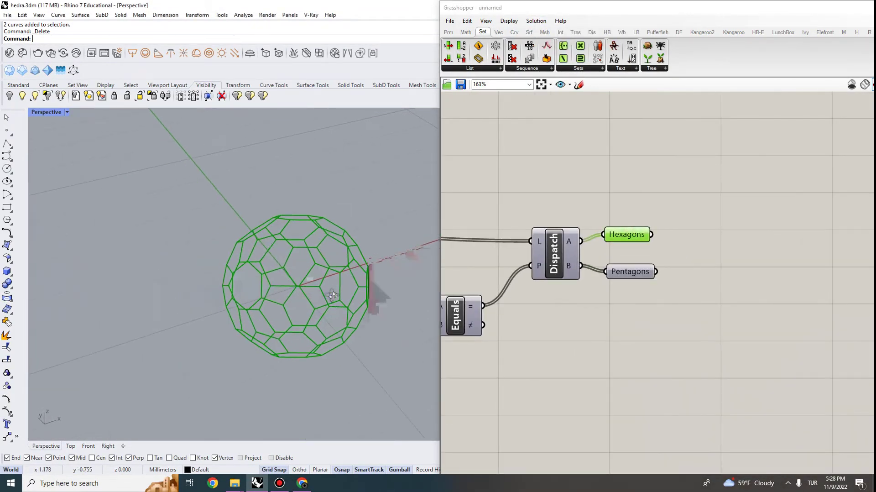
right_click(625, 230)
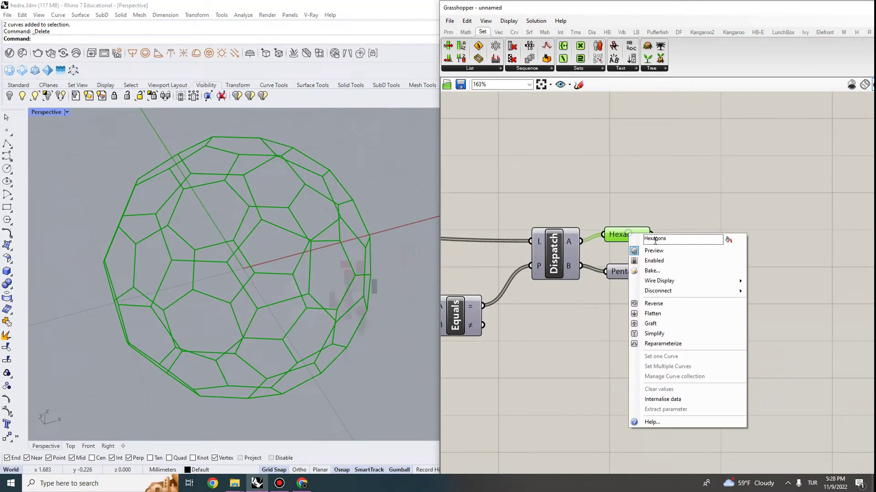
click(677, 251)
Turn on the Pentagons parameter's preview and inspect the pentagon curves in the viewport
right_click(623, 275)
click(673, 294)
click(638, 275)
scroll(249, 265, down, 6)
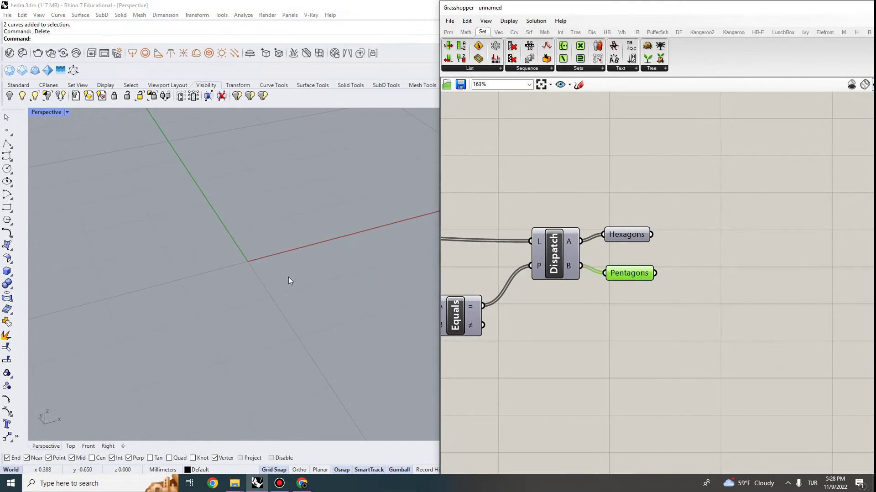
scroll(260, 287, up, 6)
scroll(228, 286, down, 5)
scroll(211, 289, down, 5)
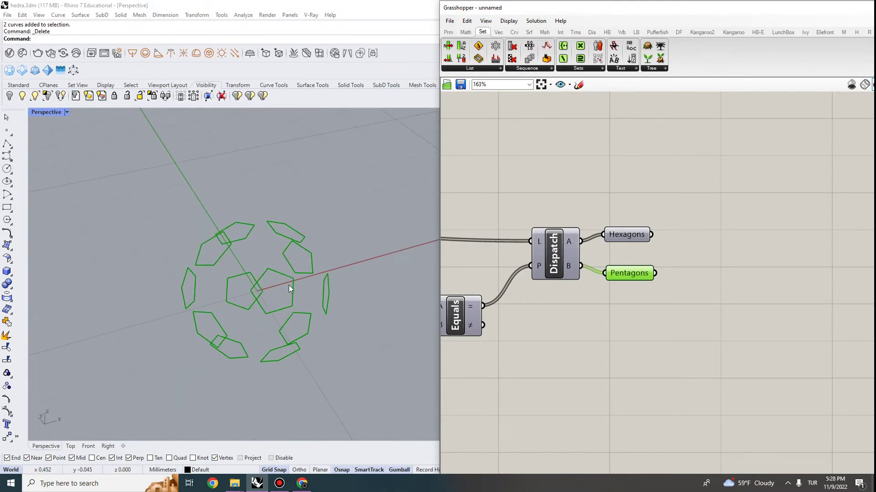
Add a trial Boundary Surfaces component and feed it the Pentagons curves, switching its input to the Hexagons curves
double_click(734, 286)
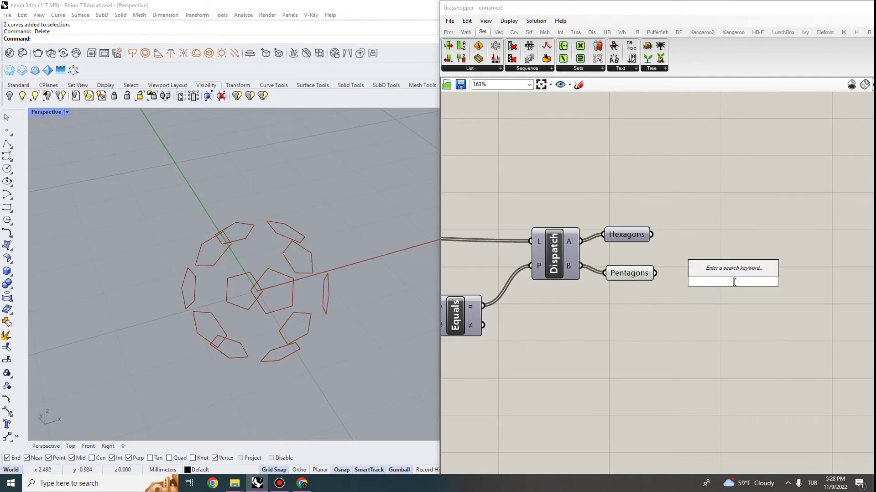
text(bound)
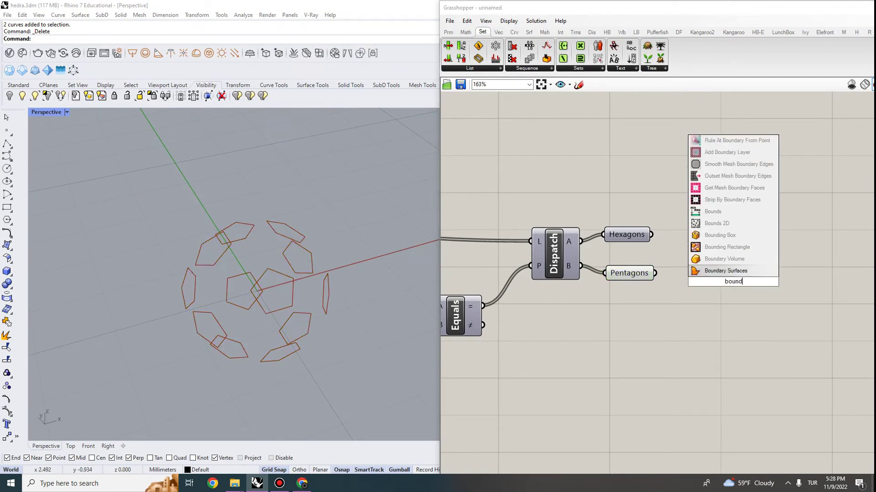
key(Return)
drag(654, 273, 712, 261)
drag(651, 234, 700, 272)
drag(709, 288, 716, 255)
Inspect the hexagonal surfaces in the viewport and delete the trial Boundary Surfaces component
click(699, 324)
right_drag(237, 356, 212, 337)
scroll(215, 277, up, 8)
scroll(216, 277, down, 10)
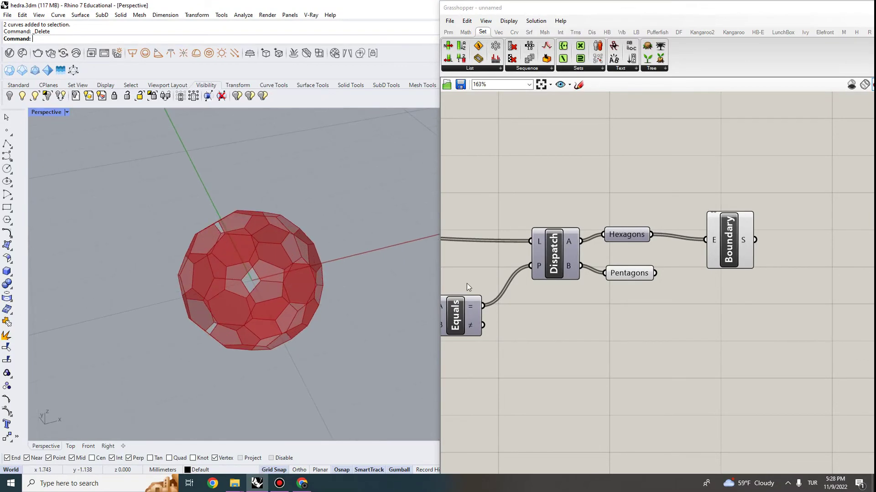
click(747, 228)
key(Delete)
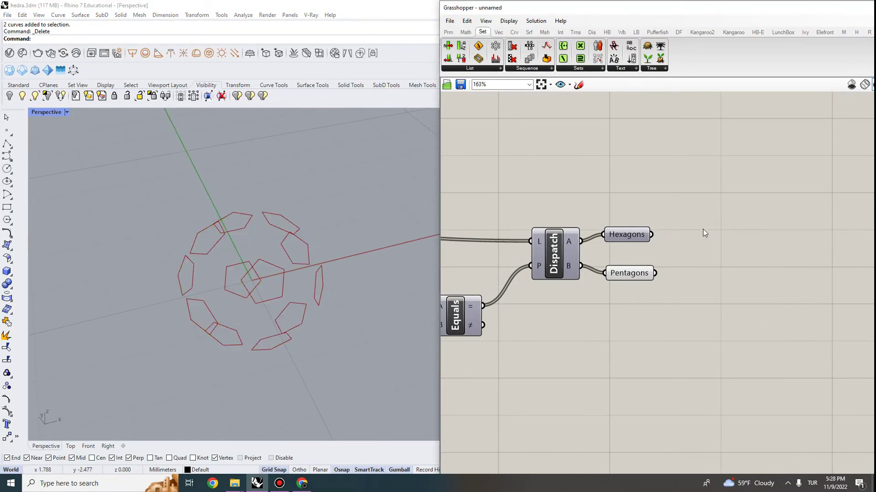
Spread the Hexagons and Pentagons parameters apart to the right of the Dispatch component
scroll(653, 238, down, 3)
scroll(647, 247, up, 1)
drag(646, 244, 662, 276)
drag(647, 217, 681, 179)
drag(665, 276, 684, 298)
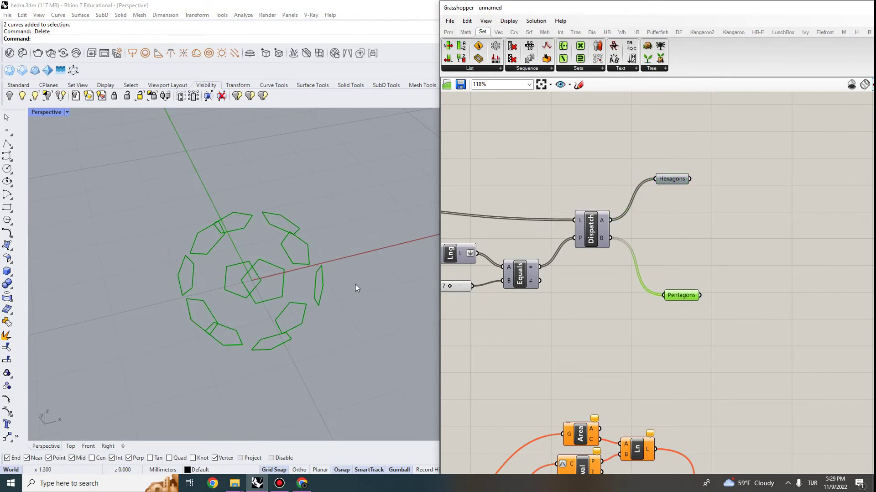
Move the whole polygon pattern definition up beside the Dispatch outputs, to the right of the Hexagons parameter
scroll(355, 293, down, 5)
scroll(661, 343, down, 5)
scroll(606, 261, down, 3)
drag(786, 358, 519, 248)
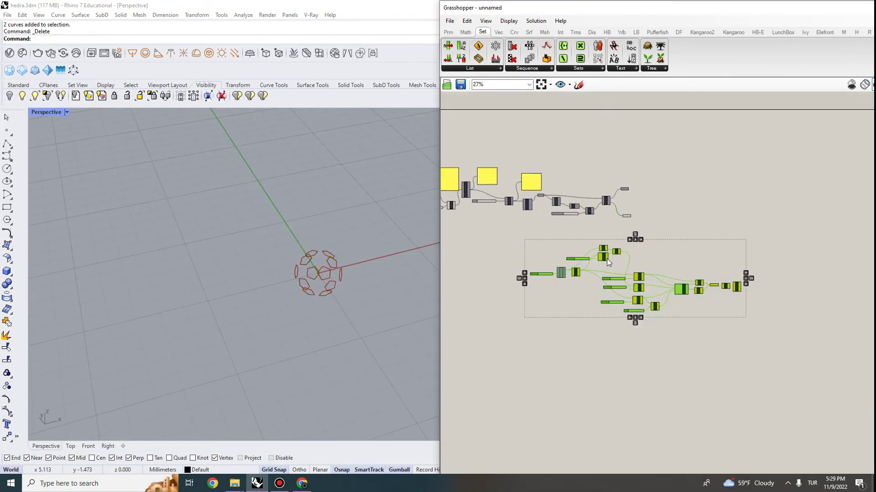
drag(592, 305, 693, 192)
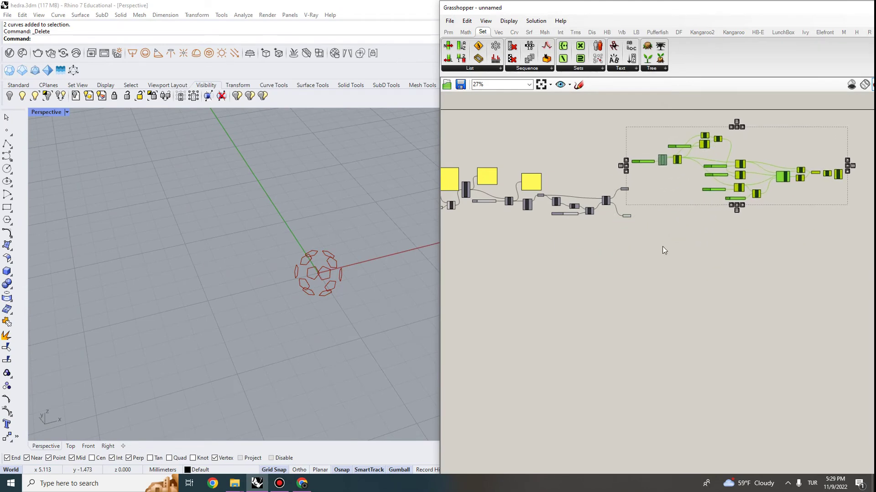
click(693, 193)
scroll(669, 131, up, 7)
drag(699, 244, 618, 170)
drag(686, 201, 640, 183)
click(596, 303)
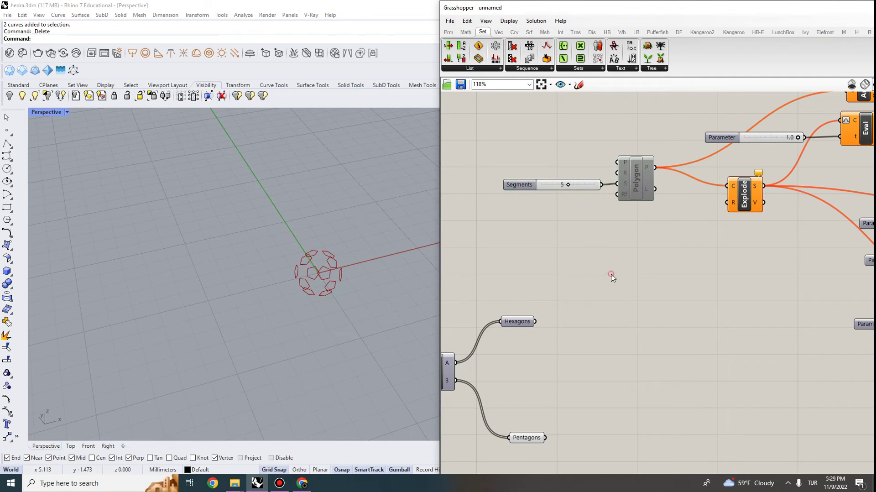
Place the Hexagons parameter just below the pattern's Polygon component and graft it
drag(499, 324, 649, 225)
right_drag(738, 159, 672, 182)
scroll(352, 254, up, 5)
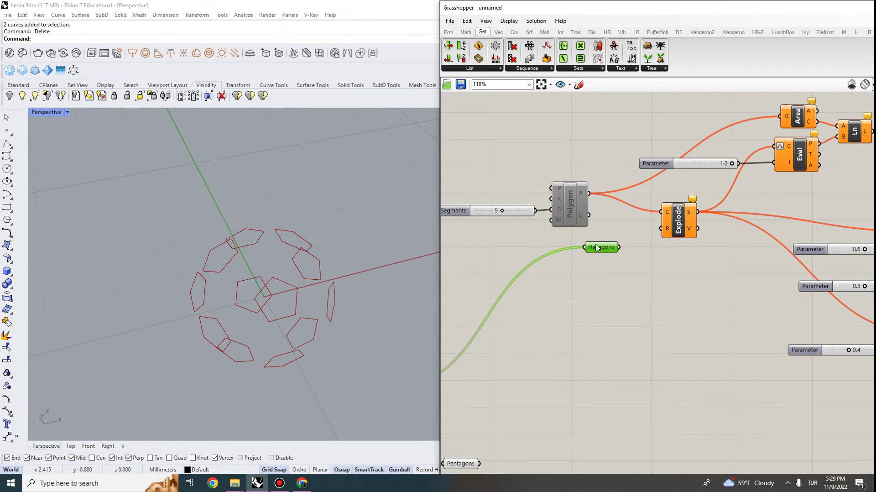
right_click(595, 250)
click(611, 337)
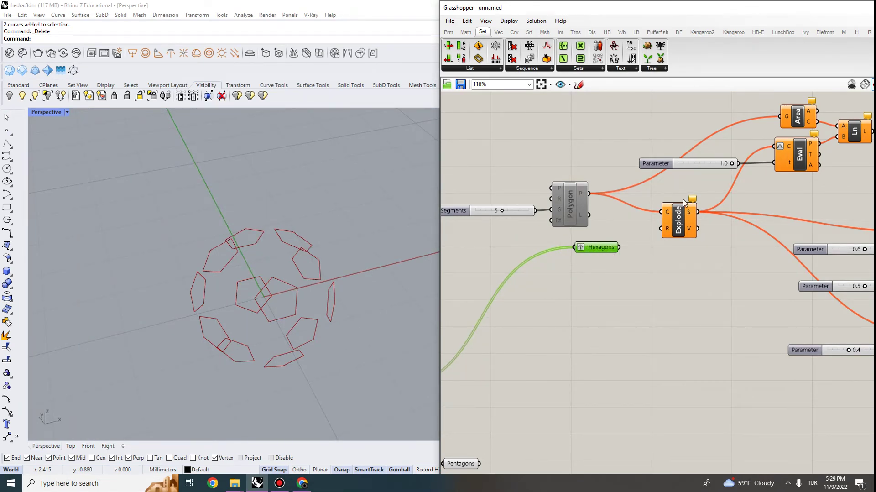
Feed the grafted Hexagons curves into the pattern's Explode and Area components in place of the Polygon
scroll(644, 184, down, 3)
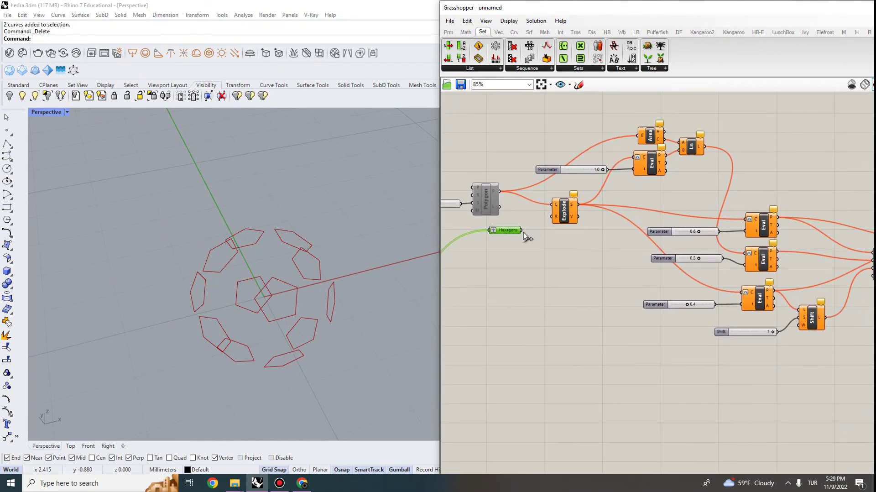
scroll(565, 184, up, 2)
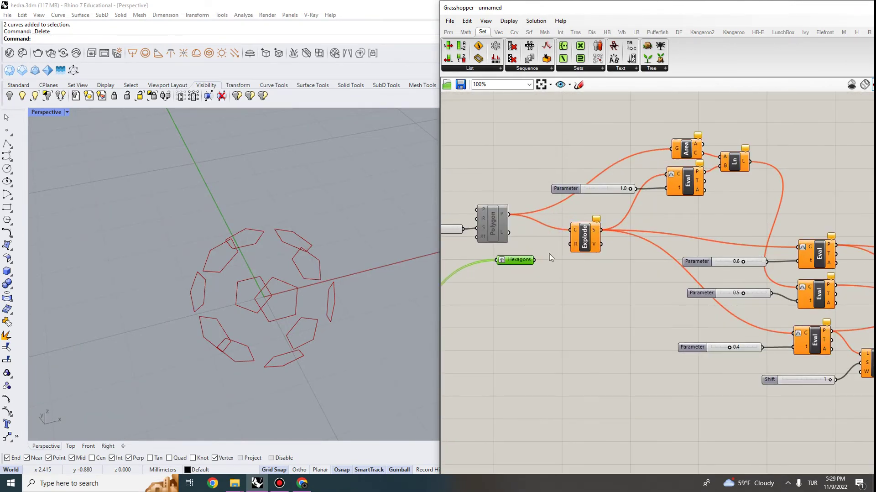
drag(574, 228, 574, 229)
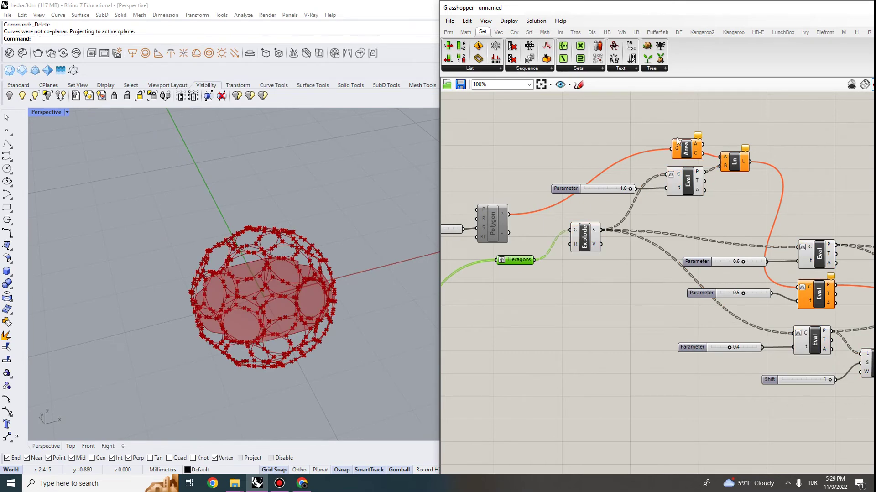
drag(670, 149, 514, 186)
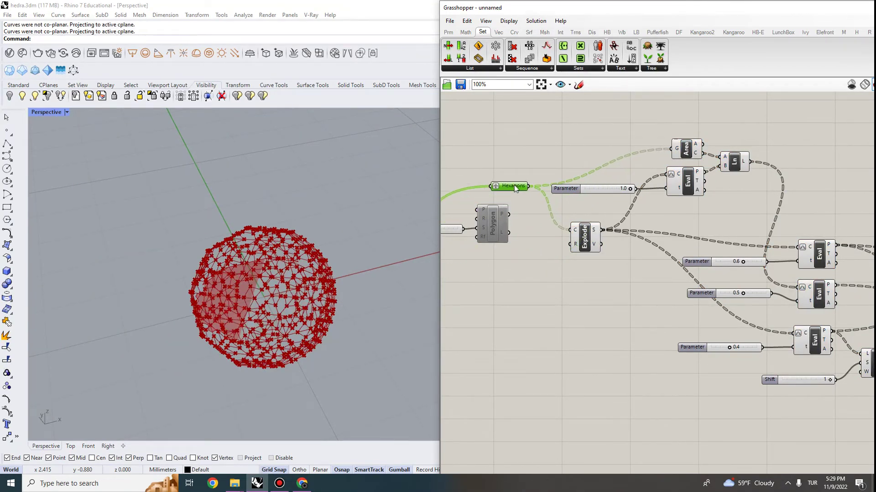
Examine the joined curves and boundary surfaces that the Hexagons input generates on the sphere
scroll(525, 177, down, 2)
right_drag(511, 181, 570, 179)
right_drag(319, 347, 317, 297)
scroll(705, 197, down, 1)
right_drag(765, 193, 481, 172)
scroll(750, 235, up, 1)
click(752, 236)
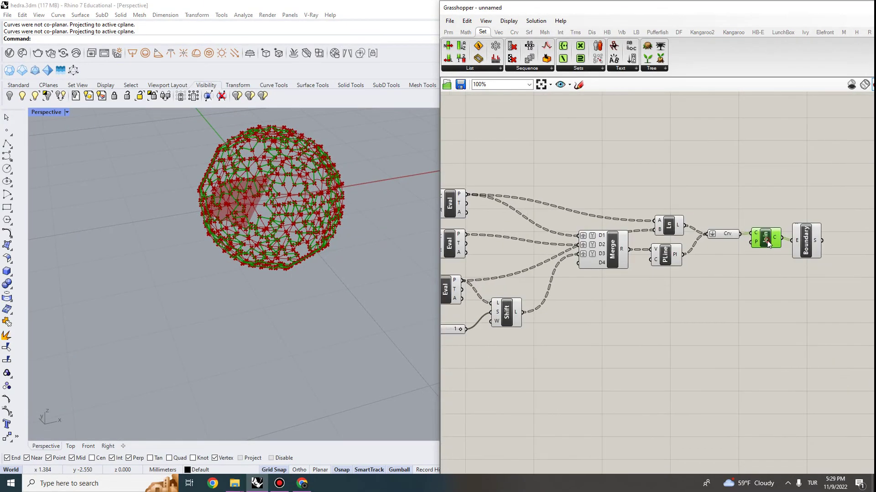
scroll(284, 233, up, 3)
scroll(759, 217, up, 1)
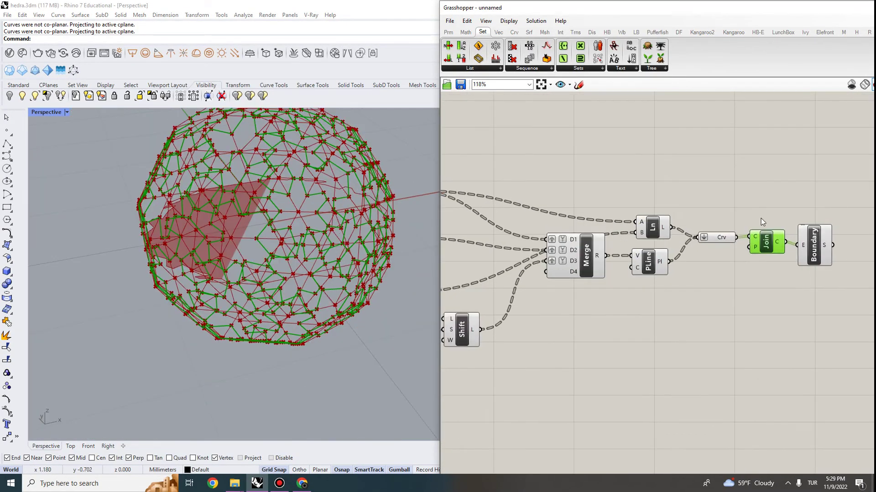
click(816, 252)
scroll(707, 242, down, 1)
scroll(755, 243, up, 2)
click(755, 246)
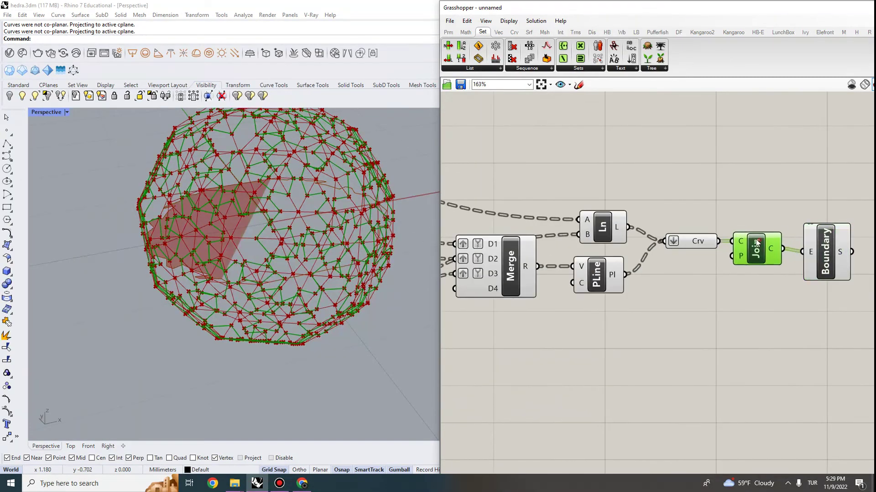
Inspect the collected Crv curves and the Line and PLine outputs that feed them
click(701, 245)
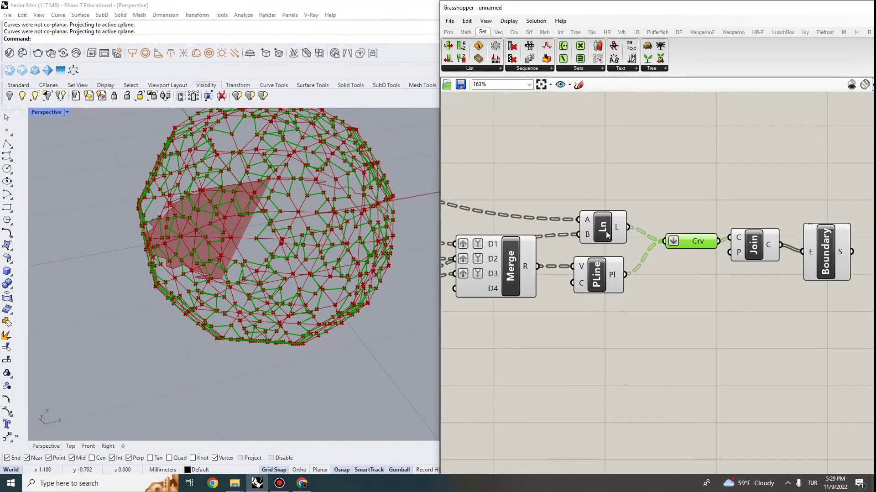
scroll(267, 215, up, 5)
scroll(267, 214, down, 5)
scroll(267, 214, up, 5)
drag(612, 232, 604, 224)
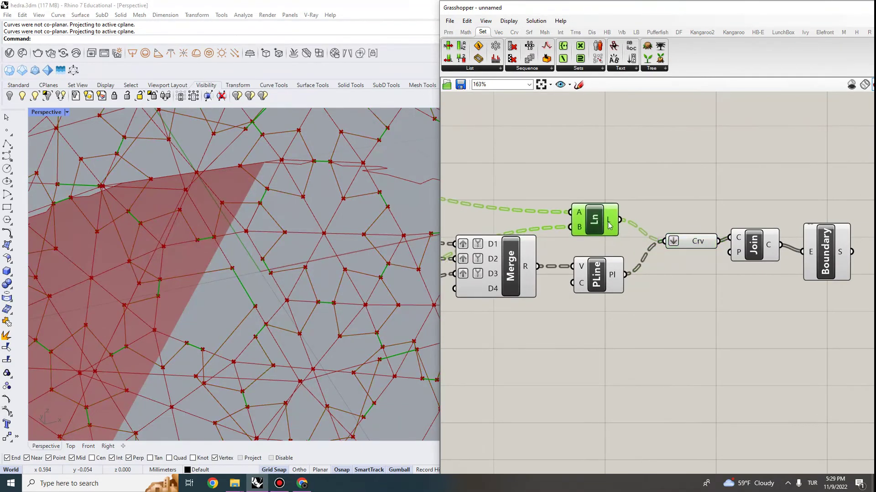
mouse_move(614, 223)
mouse_move(613, 271)
scroll(620, 230, down, 5)
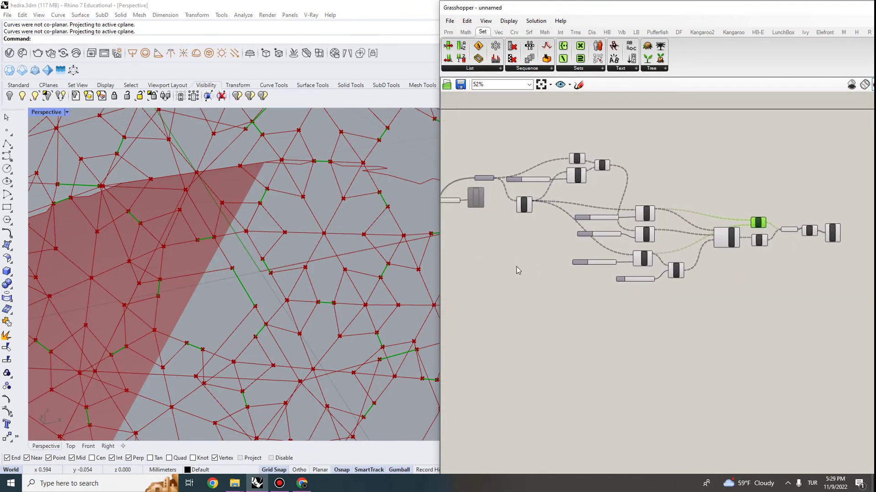
scroll(564, 243, up, 2)
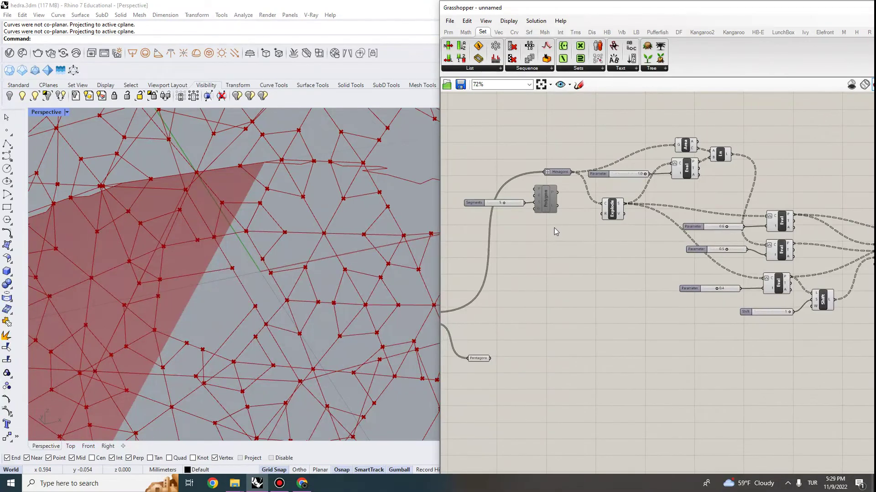
scroll(586, 232, down, 2)
Undo the Hexagons connections and grafting so the Polygon feeds the pattern again, and re-enable the Polygon component
key(ctrl+z)
key(ctrl+z)
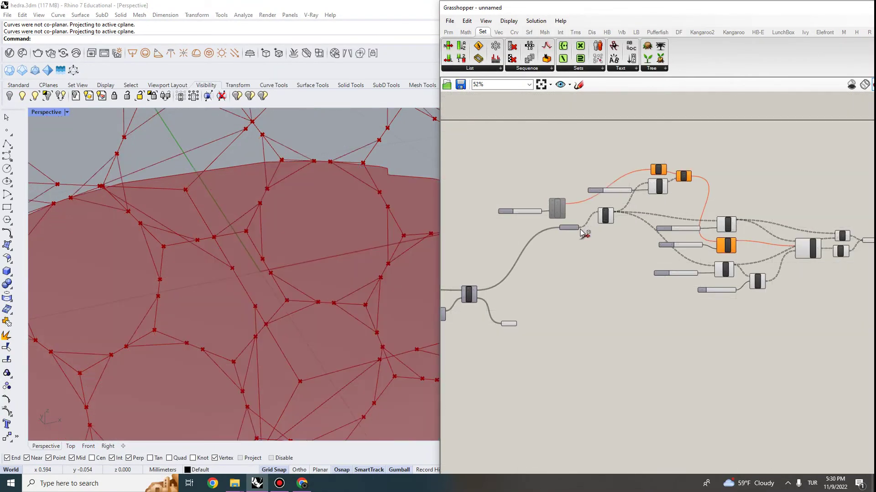
scroll(582, 210, up, 4)
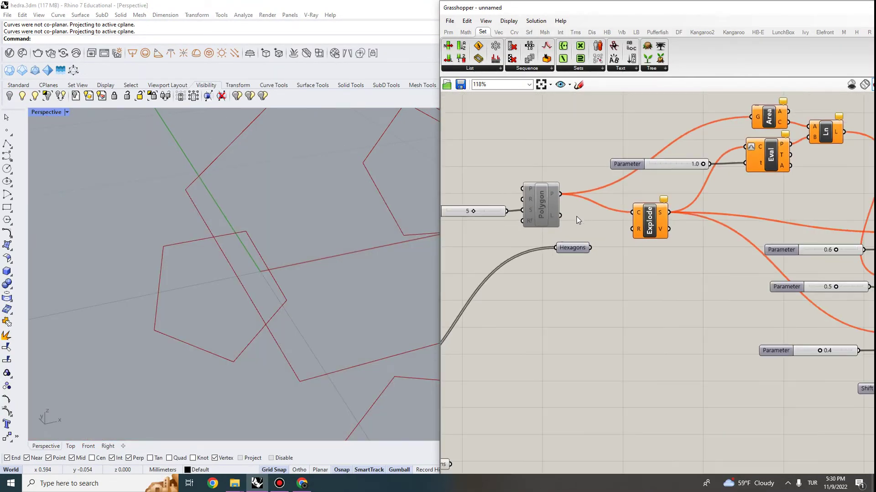
right_click(546, 215)
click(577, 229)
scroll(284, 242, down, 5)
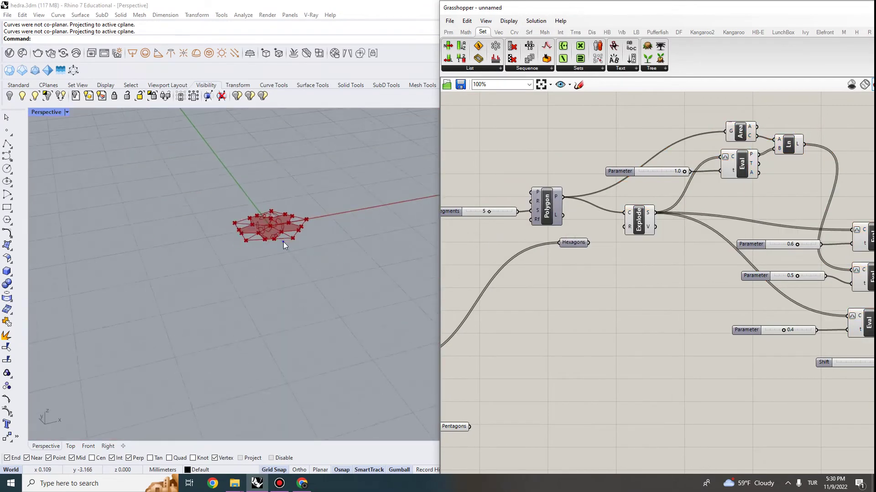
Line up the Hexagons and Pentagons parameters beside the Dispatch outputs and turn off the Pentagons parameter
right_drag(519, 184, 706, 152)
scroll(601, 292, down, 1)
drag(732, 223, 650, 301)
scroll(649, 344, up, 3)
drag(631, 404, 659, 358)
right_click(661, 358)
drag(685, 289, 687, 293)
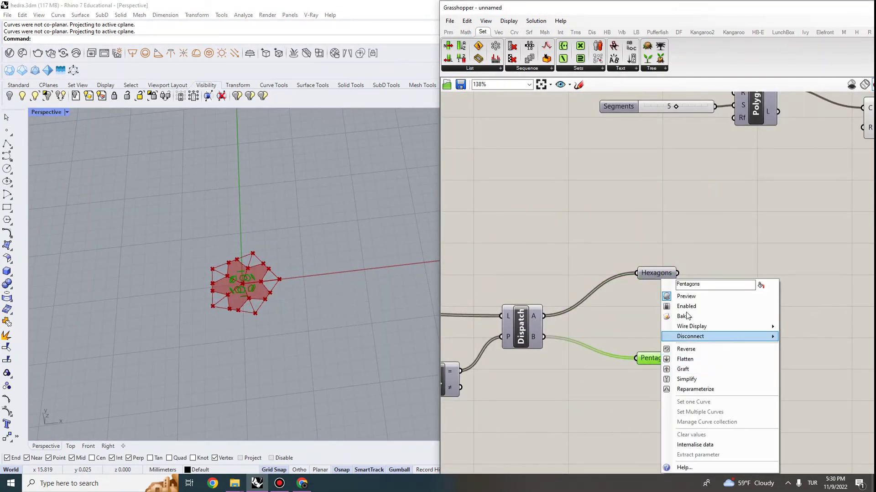
click(683, 301)
click(682, 225)
Show the single polygon pattern in a maximized Top view
right_drag(155, 214, 182, 242)
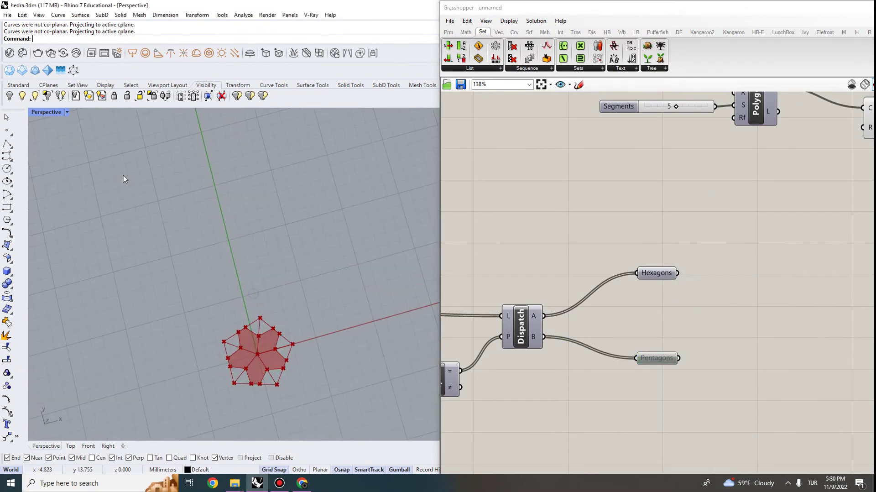
double_click(47, 112)
double_click(40, 112)
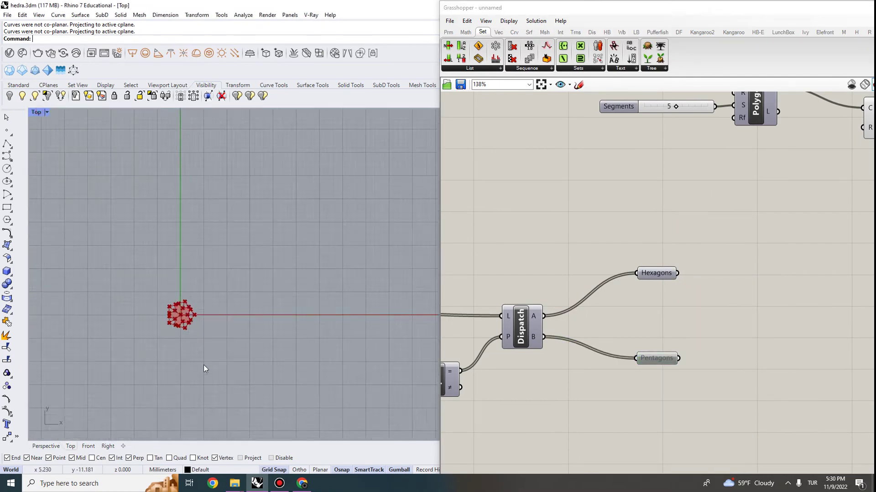
scroll(182, 346, up, 20)
right_drag(242, 298, 242, 273)
scroll(748, 185, down, 6)
Move the Line component up above the Merge and align the PLine component with the Merge output
right_drag(754, 181, 365, 219)
scroll(662, 220, up, 7)
click(604, 263)
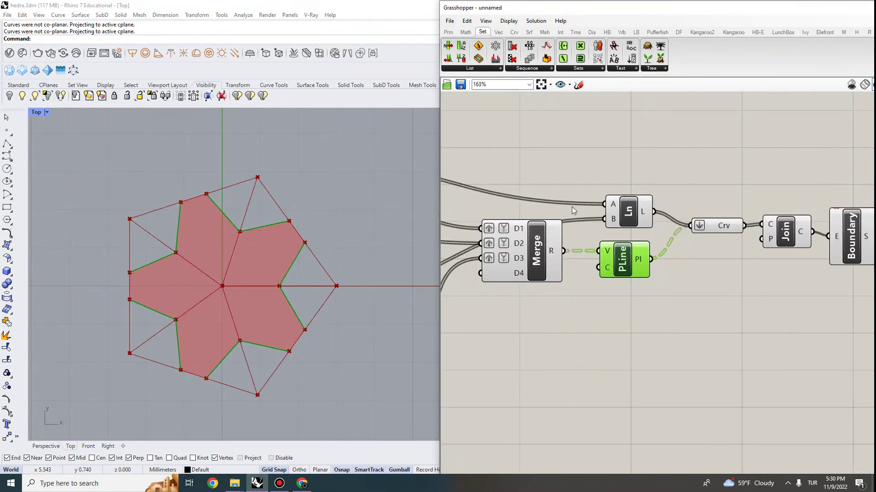
drag(625, 213, 619, 161)
drag(620, 269, 620, 252)
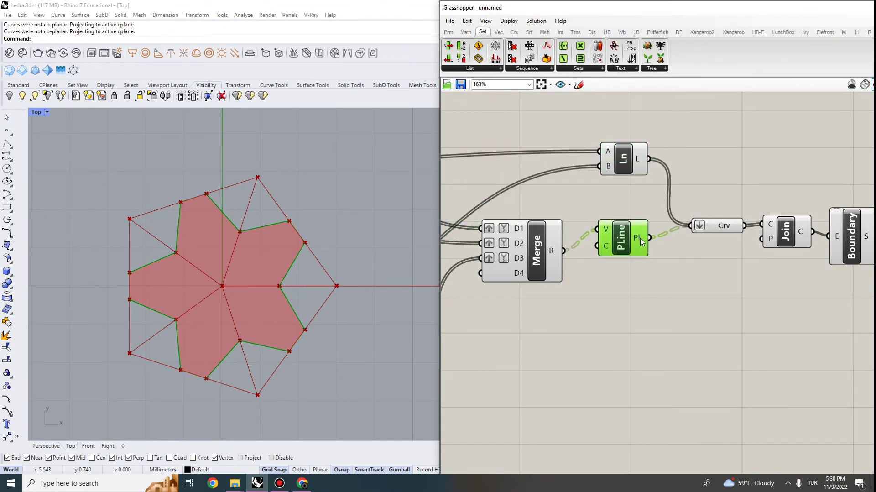
scroll(623, 240, down, 3)
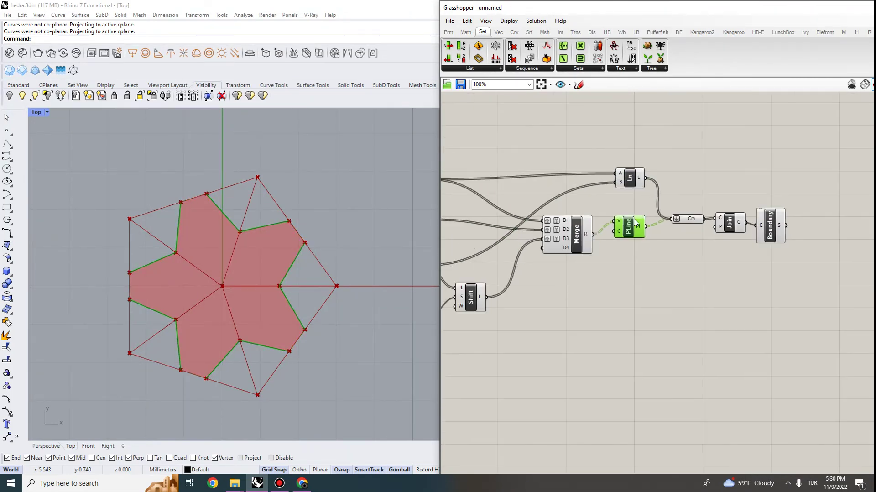
Examine which edge points the third Eval component sends to the Line and Shift components
scroll(563, 199, up, 2)
scroll(562, 213, down, 1)
right_drag(563, 212, 683, 239)
scroll(842, 254, up, 2)
scroll(589, 217, down, 1)
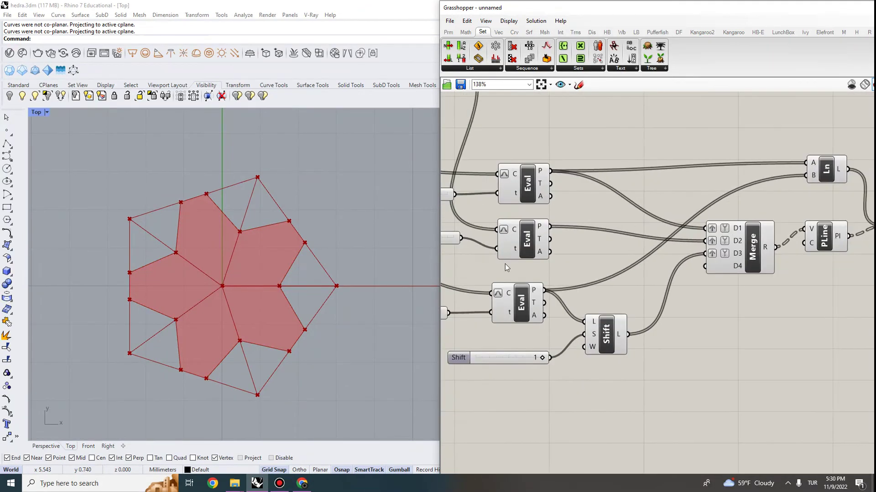
right_drag(554, 250, 640, 245)
drag(603, 267, 492, 326)
right_drag(852, 254, 781, 260)
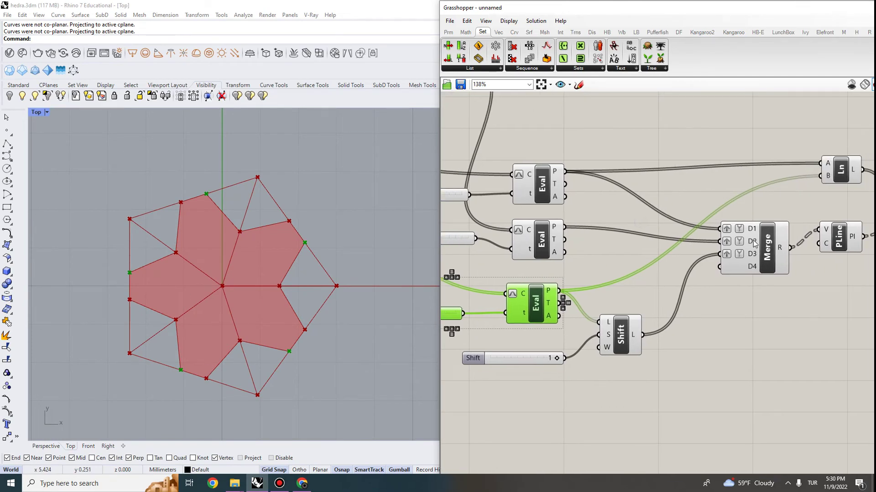
Move the Line component further up, away from the PLine component
scroll(727, 220, down, 1)
scroll(751, 232, up, 1)
right_drag(775, 189, 674, 186)
drag(727, 155, 714, 104)
Insert a new first input on the Merge component and feed it the points of the third Eval component
right_drag(614, 192, 667, 195)
scroll(697, 217, up, 7)
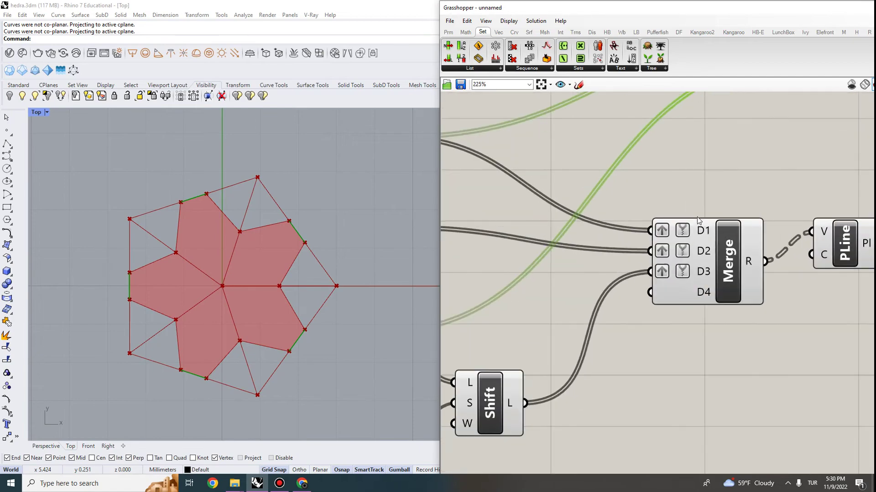
click(709, 209)
scroll(684, 194, down, 6)
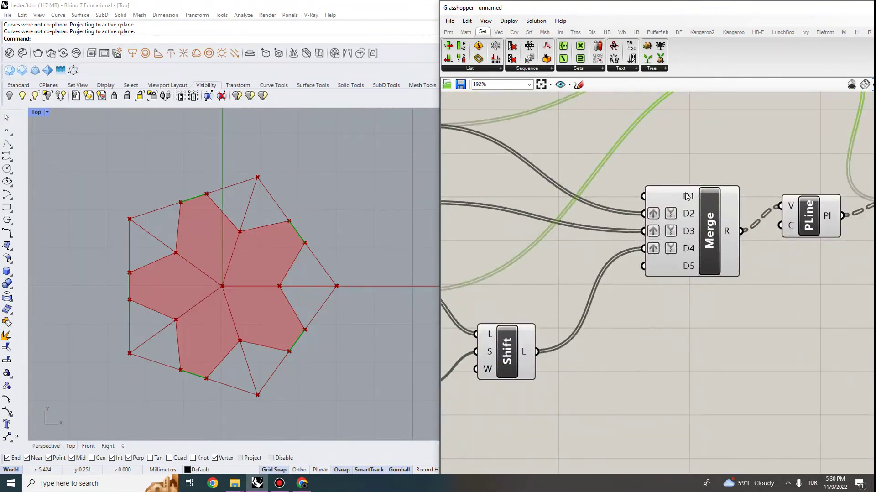
scroll(686, 196, down, 3)
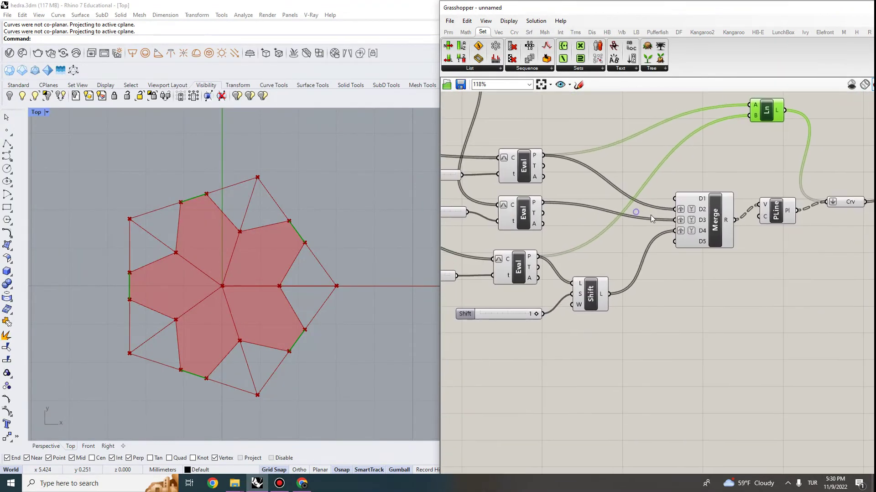
scroll(679, 198, up, 2)
Graft and simplify the Merge component's D1 input
right_click(681, 200)
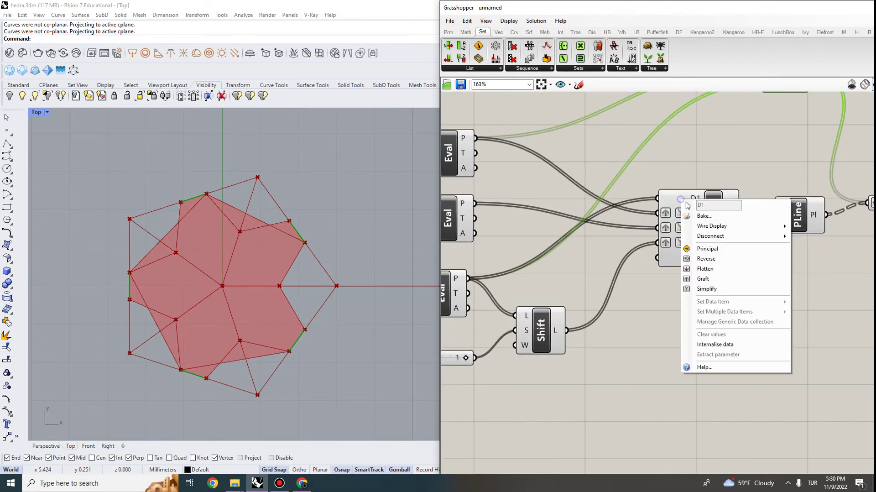
click(707, 279)
right_click(692, 199)
click(724, 287)
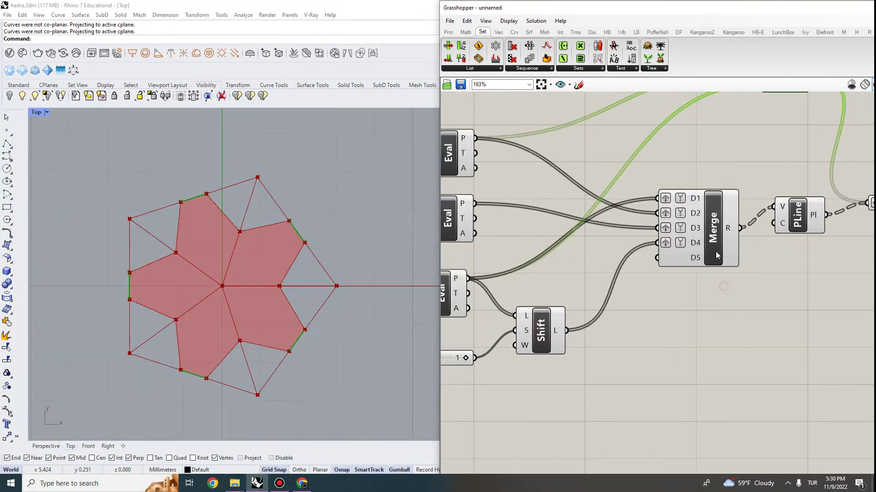
Delete the Line component so that only the PLine feeds the Crv parameter
click(707, 148)
scroll(715, 160, down, 3)
right_drag(750, 189, 622, 257)
click(643, 185)
key(Delete)
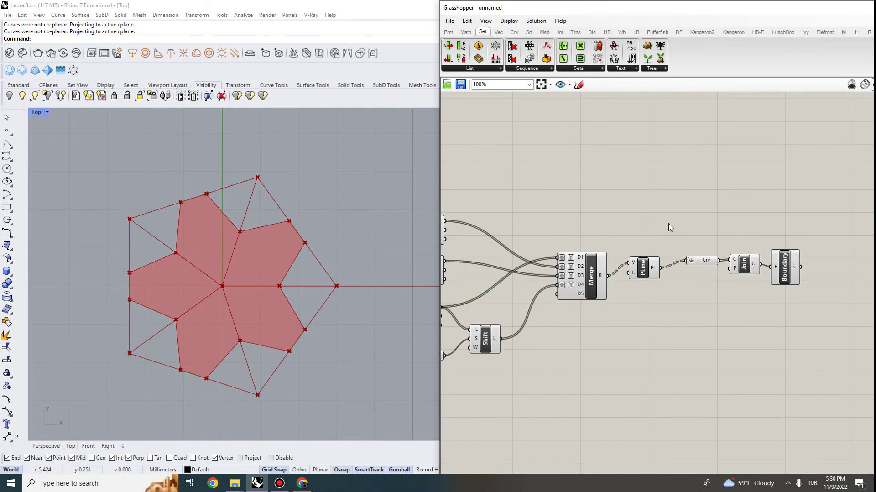
Check the pattern outline at the PLine, Crv, Join and Boundary components
scroll(741, 363, up, 2)
click(689, 218)
scroll(657, 206, down, 2)
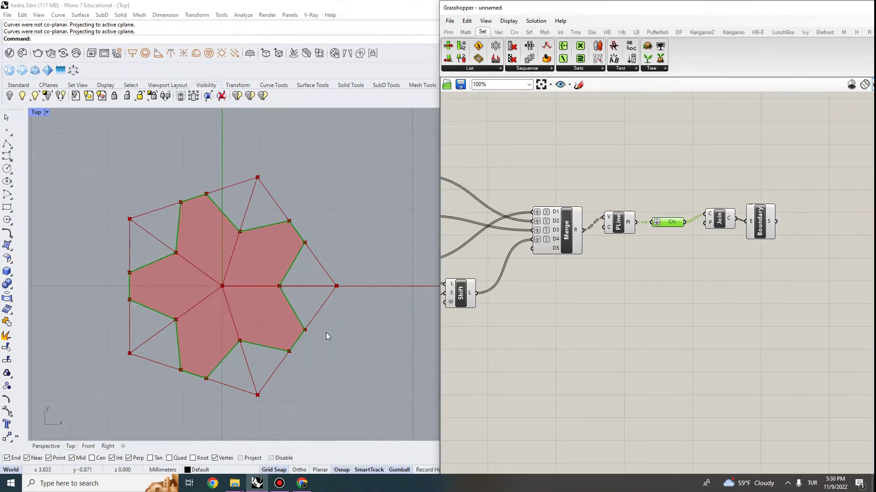
right_drag(560, 256, 624, 245)
scroll(693, 212, up, 1)
click(679, 215)
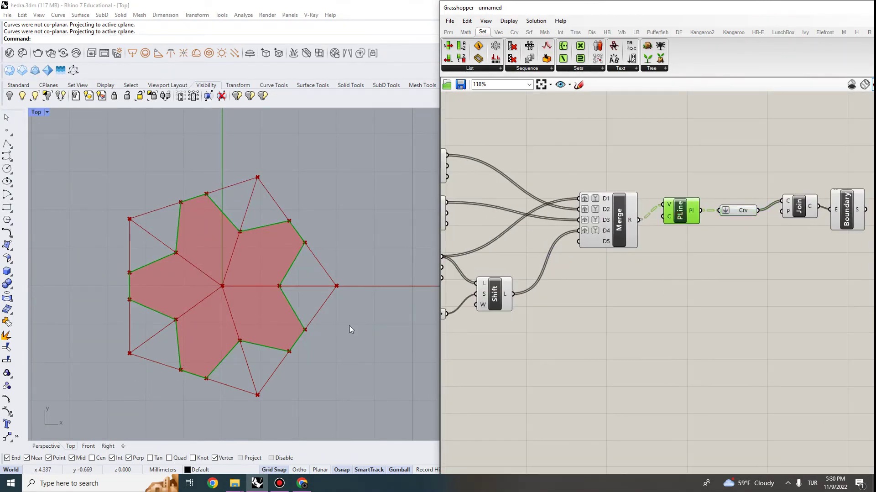
scroll(287, 335, up, 4)
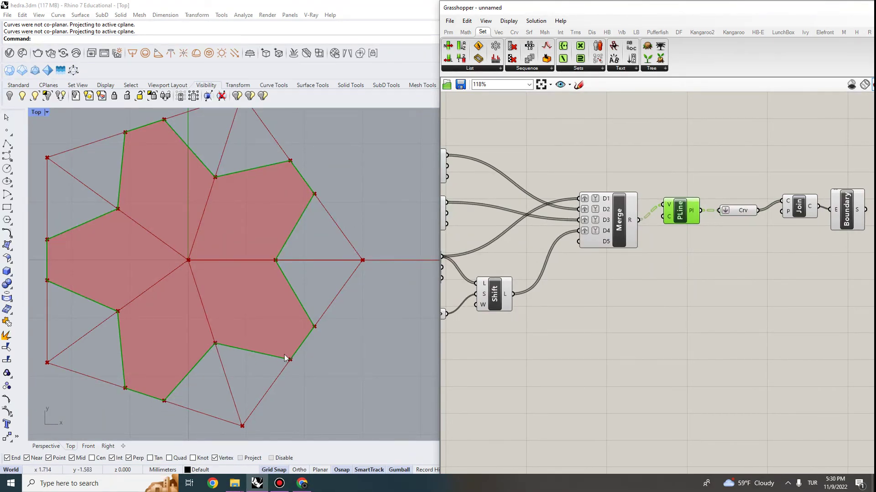
right_drag(638, 221, 562, 222)
drag(803, 268, 587, 166)
click(708, 285)
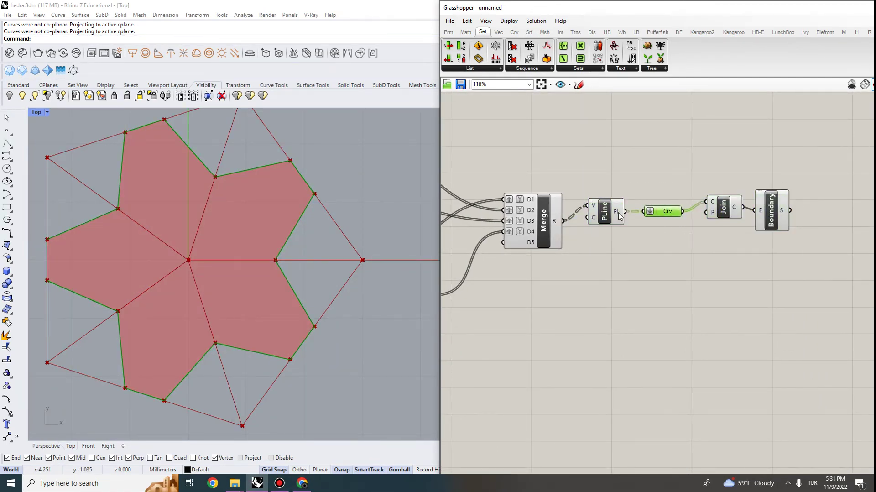
mouse_move(619, 216)
click(771, 220)
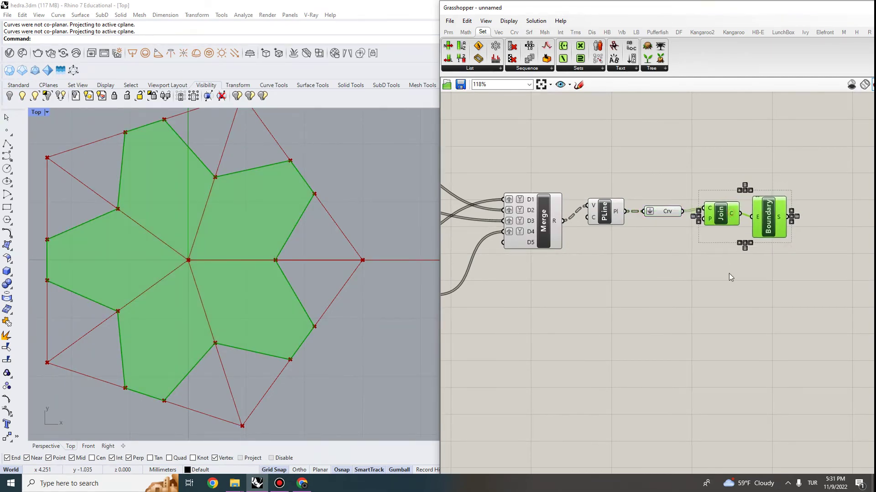
Return to the maximized Perspective view of the polygon pattern
click(733, 260)
scroll(733, 260, down, 3)
scroll(320, 271, down, 6)
scroll(233, 208, down, 3)
double_click(38, 113)
double_click(398, 113)
scroll(242, 258, down, 6)
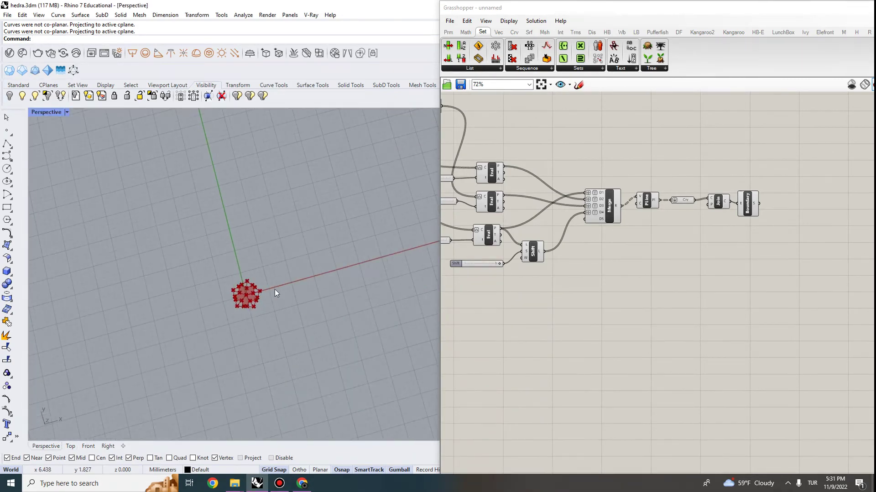
right_drag(273, 276, 273, 251)
scroll(719, 207, down, 5)
scroll(611, 214, up, 5)
Place the Hexagons parameter back below the Polygon component and graft it
right_drag(551, 195, 657, 223)
scroll(581, 268, up, 2)
drag(543, 272, 622, 180)
right_click(621, 179)
click(650, 262)
Reconnect the grafted Hexagons curves to the Explode and Area components, replacing the Polygon's connections
right_drag(664, 219, 584, 330)
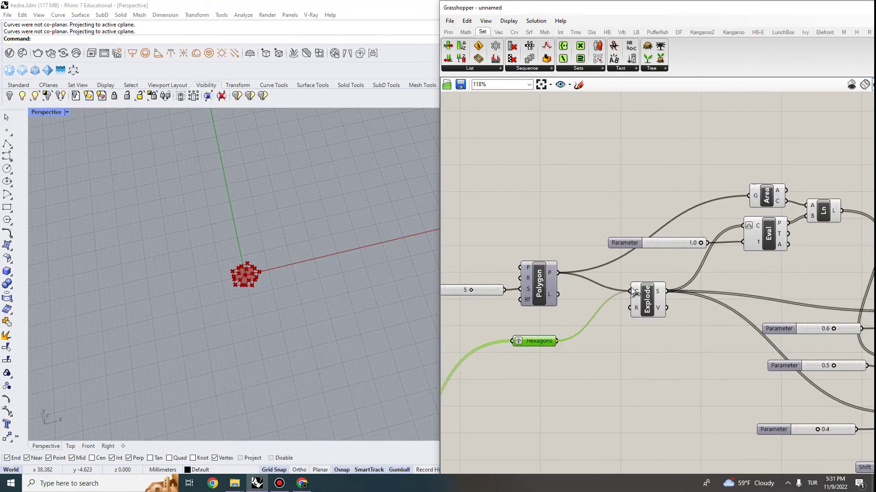
drag(633, 292, 632, 291)
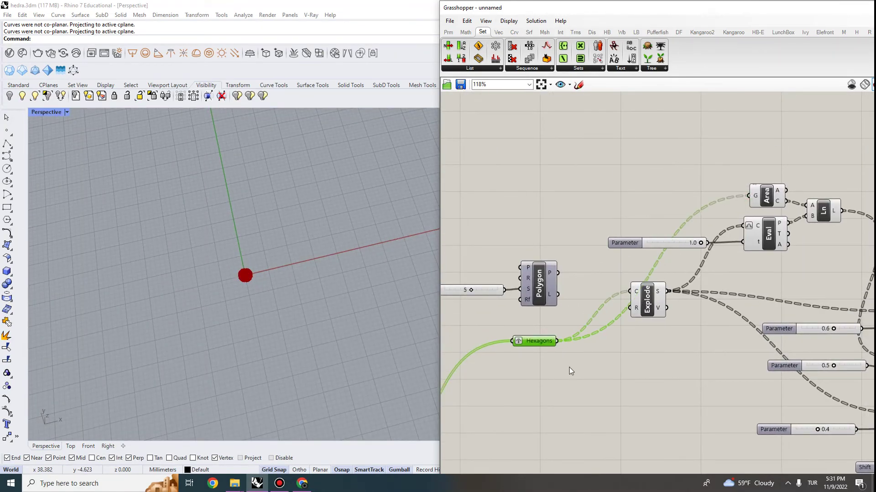
scroll(213, 281, up, 12)
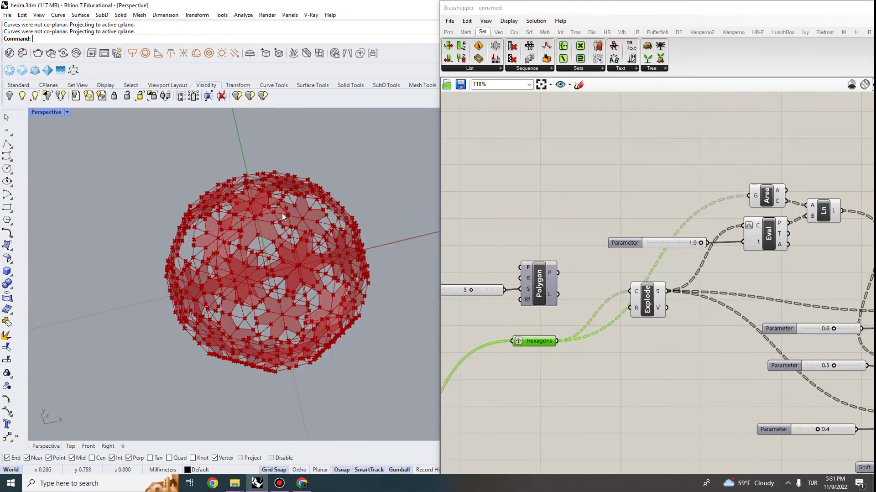
Remove the unused Polygon component together with its Segments slider
click(531, 238)
scroll(531, 239, down, 2)
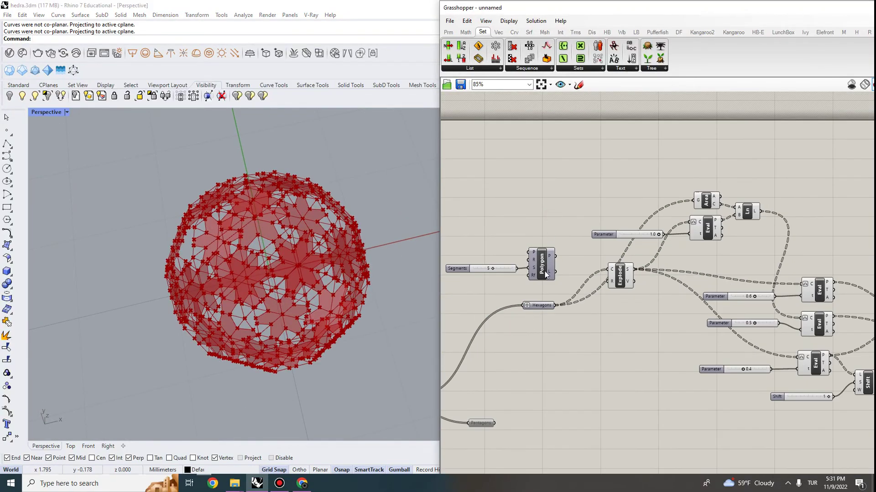
drag(543, 267, 535, 241)
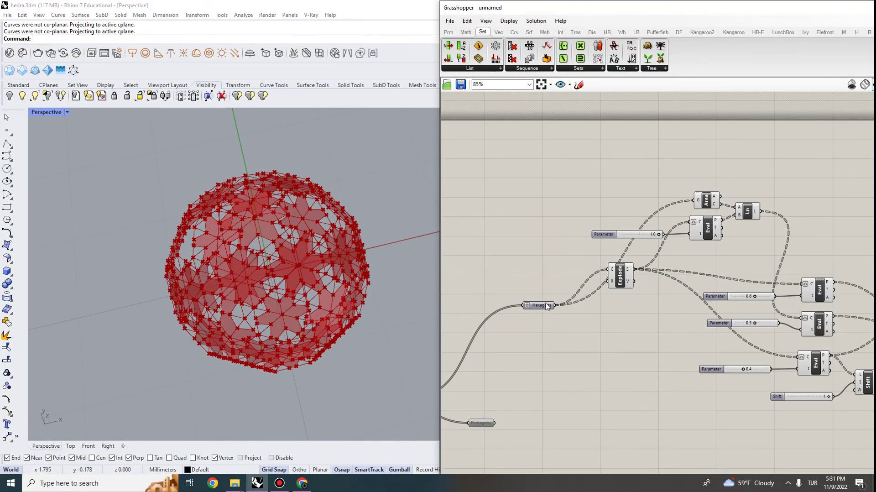
Turn off the preview of every hexagon pattern component except the final Boundary Surfaces
scroll(801, 314, down, 3)
drag(801, 314, 531, 132)
click(537, 21)
click(567, 154)
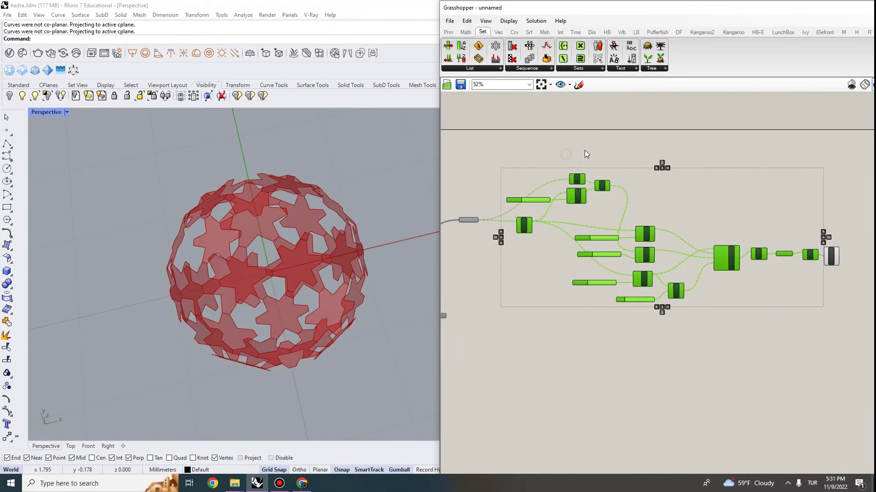
drag(797, 119, 506, 324)
click(536, 21)
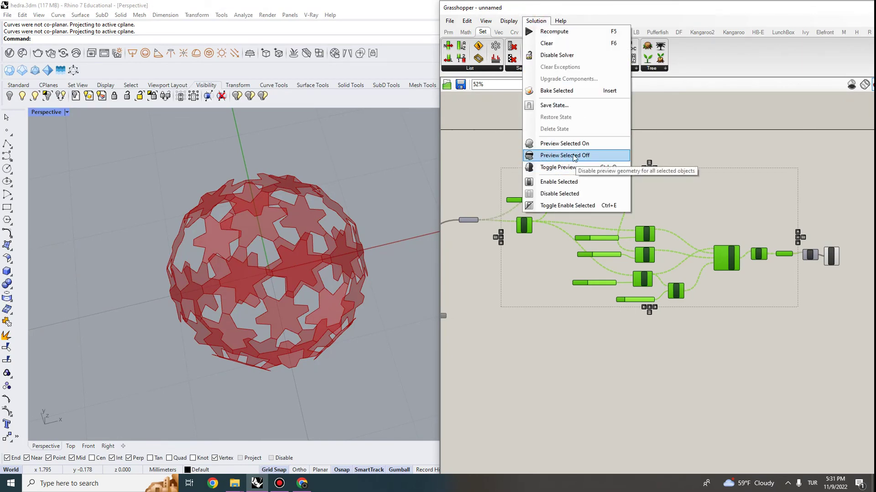
click(691, 145)
right_drag(375, 198, 313, 216)
scroll(313, 216, down, 8)
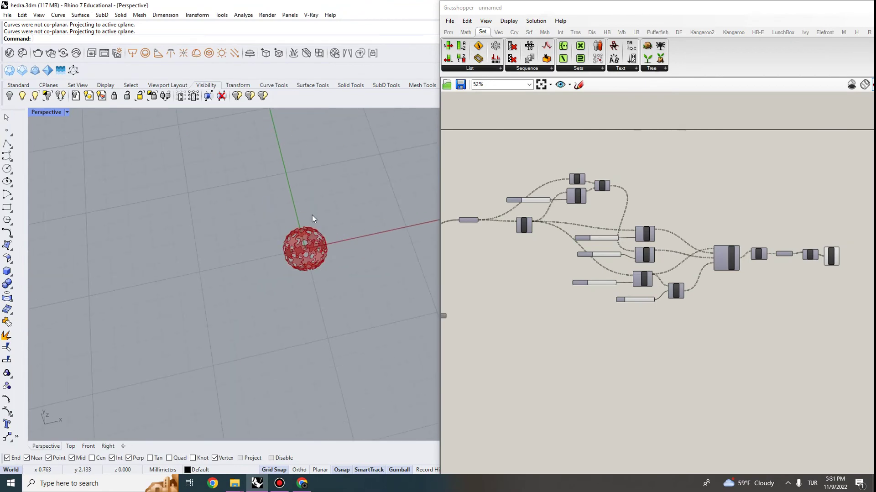
scroll(313, 285, up, 5)
scroll(610, 251, down, 3)
scroll(558, 256, up, 3)
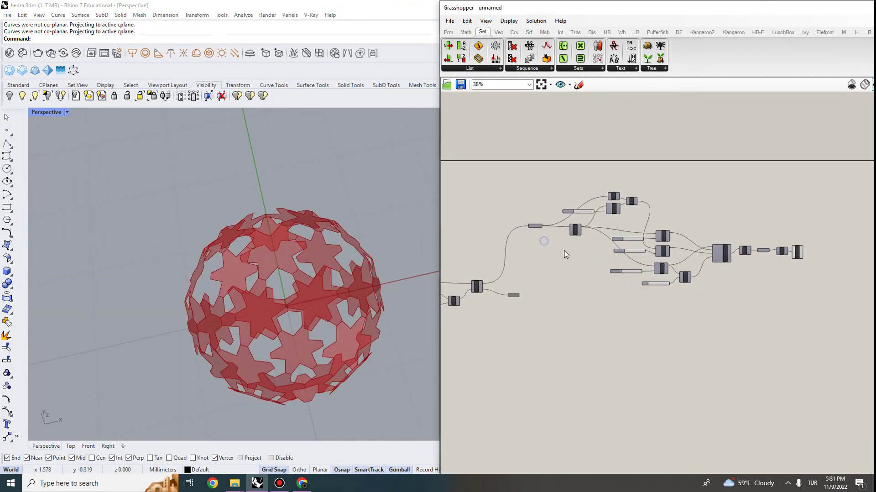
Duplicate the Hexagons parameter and its whole pattern component chain below the original
scroll(596, 177, down, 2)
drag(836, 274, 571, 157)
scroll(571, 191, up, 3)
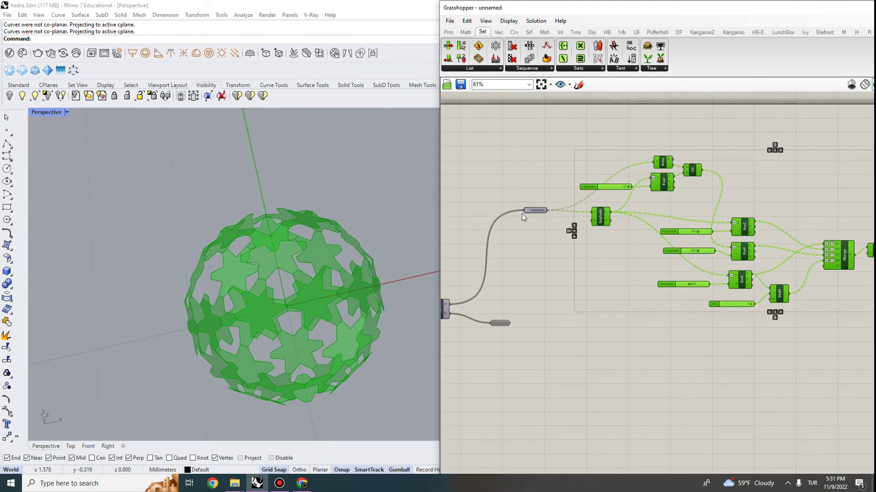
shift+click(541, 211)
click(554, 264)
scroll(554, 264, down, 2)
drag(828, 281, 545, 146)
alt+drag(547, 195, 548, 311)
click(536, 253)
Graft the Pentagons parameter above the copied Hexagons parameter and turn on its preview
scroll(559, 293, up, 4)
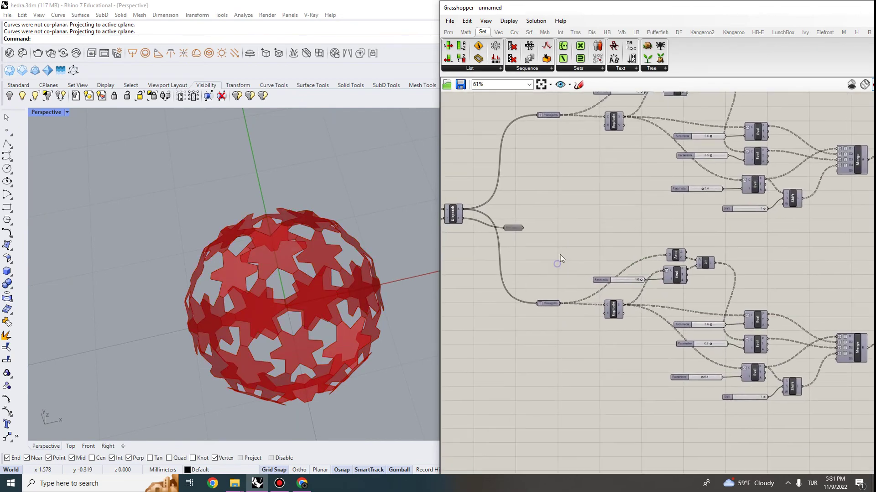
right_click(562, 309)
click(586, 369)
right_click(567, 311)
click(592, 306)
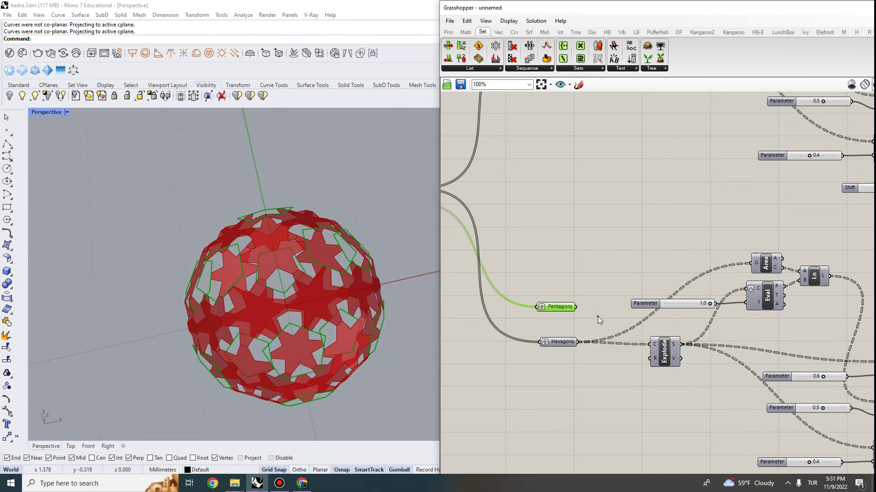
Connect Pentagons to the duplicated Explode and Area components in place of the copied Hexagons parameter, and delete that copy
right_drag(581, 317, 553, 242)
drag(609, 272, 612, 270)
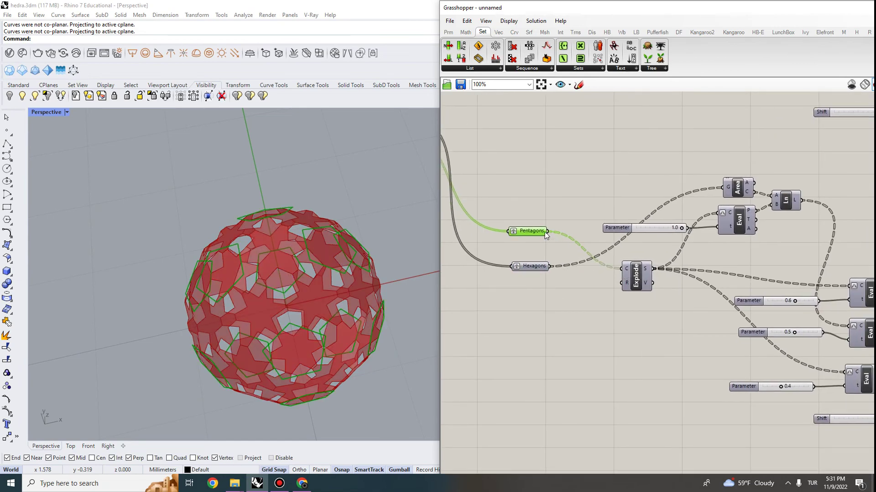
drag(713, 197, 716, 193)
click(528, 267)
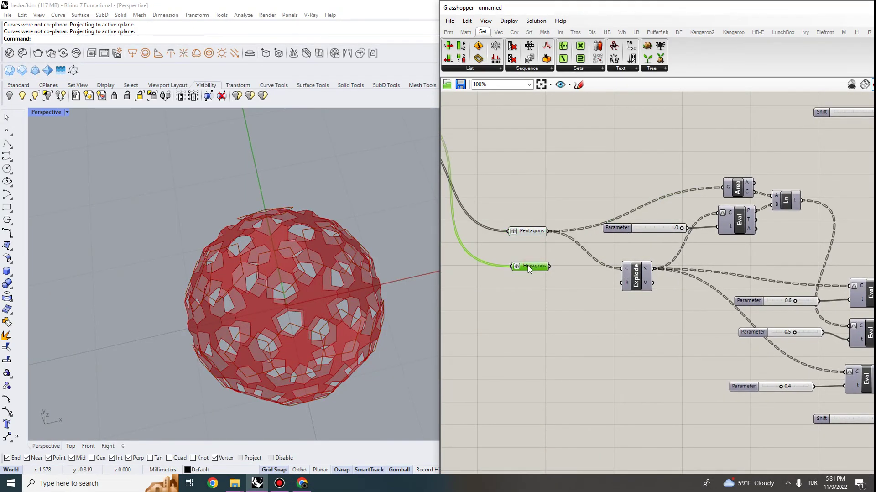
Hide the preview of the Pentagons parameter
scroll(545, 207, down, 5)
scroll(305, 278, down, 4)
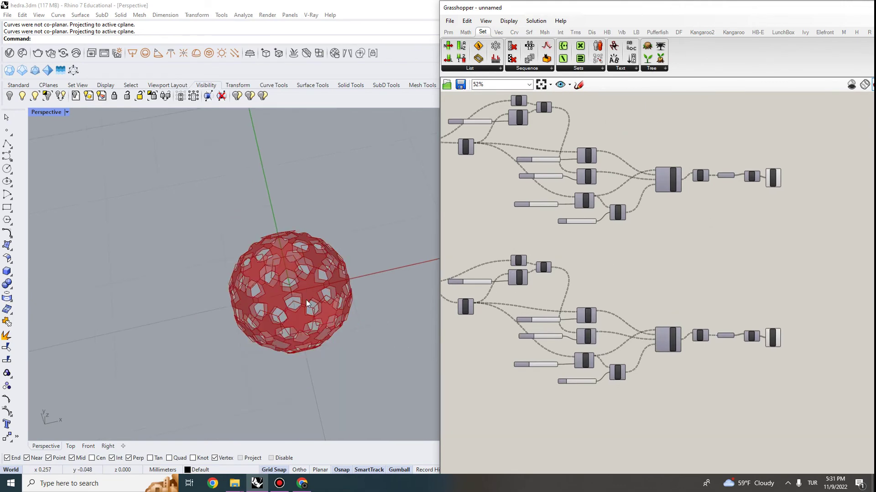
right_drag(306, 291, 306, 257)
scroll(306, 256, down, 5)
scroll(280, 209, up, 8)
right_drag(478, 245, 630, 239)
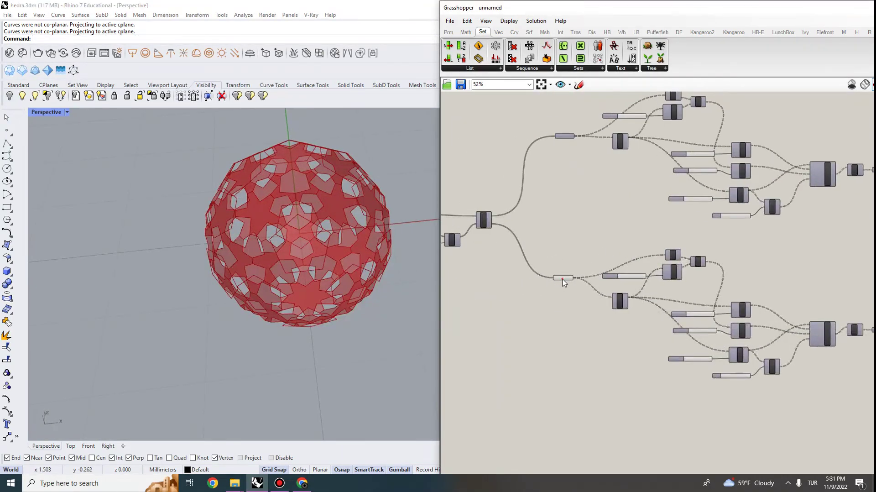
right_click(566, 279)
click(588, 295)
Set the pentagon pattern's middle Parameter slider, feeding the center-line Evaluate Curve, to 0.2
scroll(671, 305, up, 5)
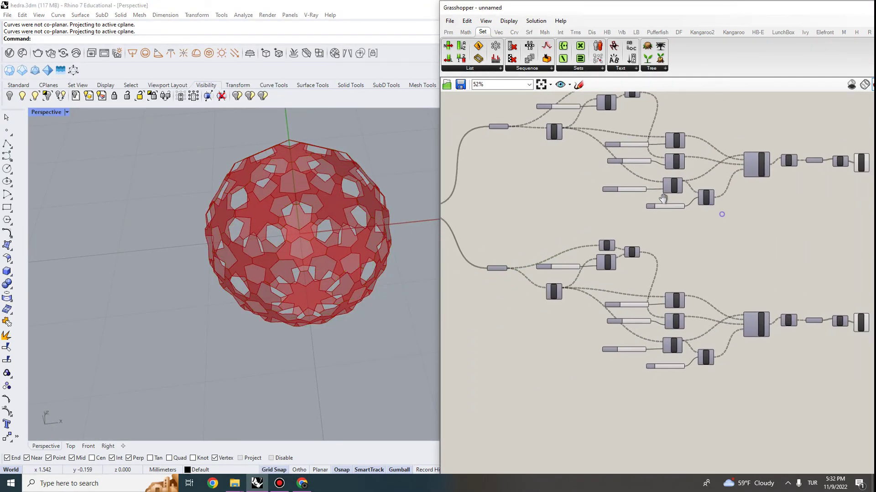
right_drag(671, 301, 647, 188)
right_drag(672, 254, 606, 315)
right_drag(496, 288, 509, 298)
scroll(547, 292, up, 5)
click(521, 313)
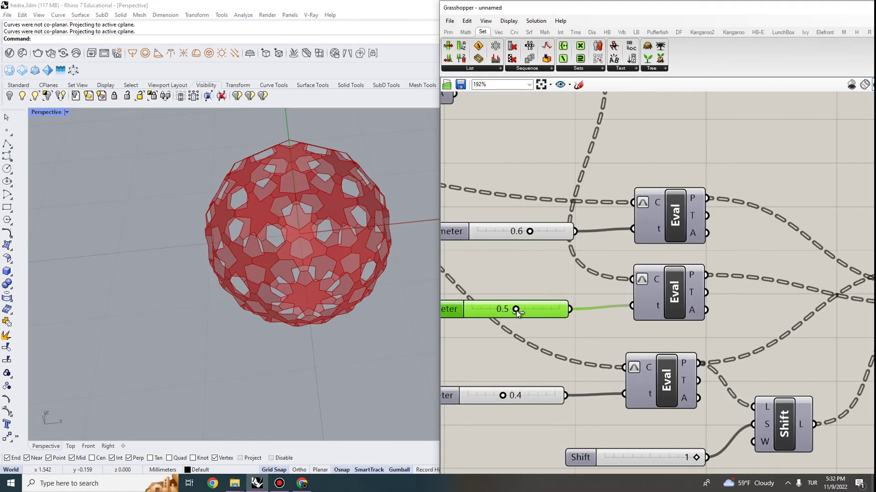
drag(521, 310, 491, 291)
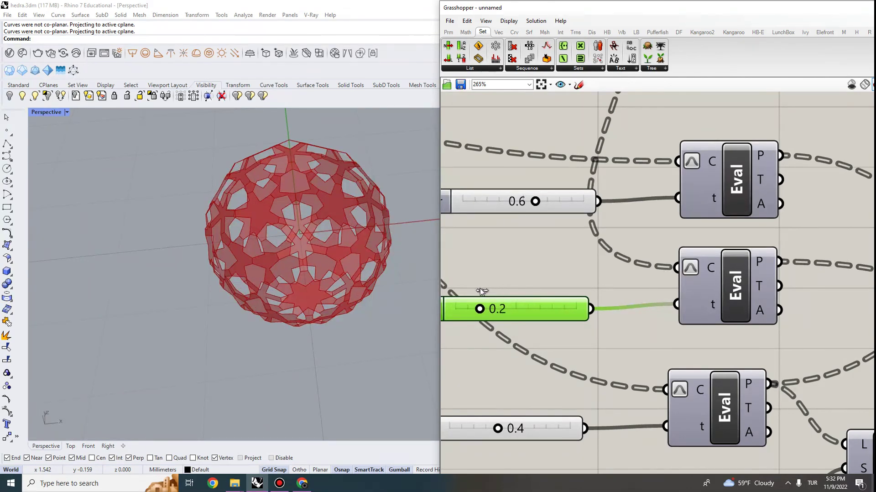
Examine the changed pentagon pattern on the sphere in the Perspective view
scroll(330, 277, down, 6)
scroll(320, 250, up, 10)
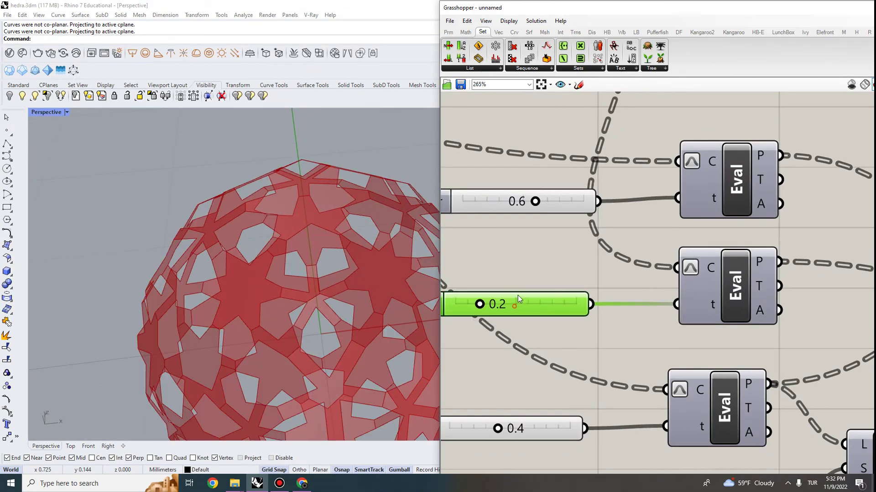
scroll(313, 296, up, 2)
scroll(292, 251, down, 4)
scroll(283, 238, up, 4)
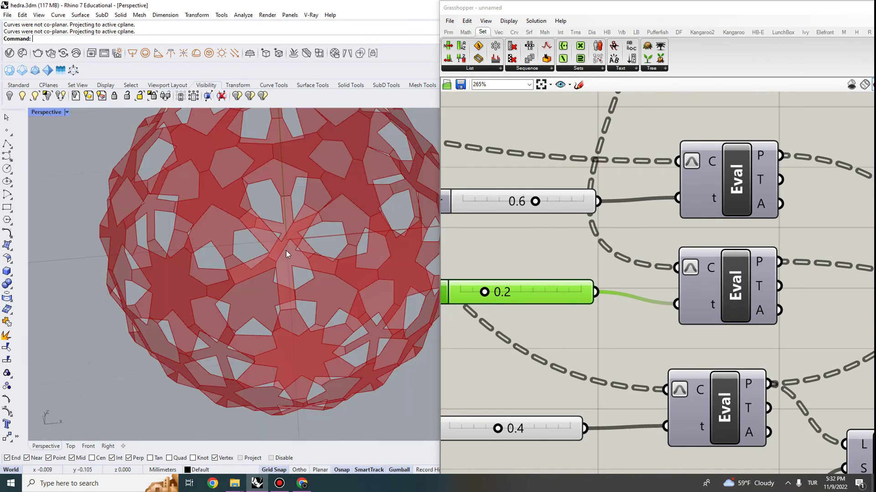
scroll(284, 246, up, 4)
scroll(274, 275, down, 4)
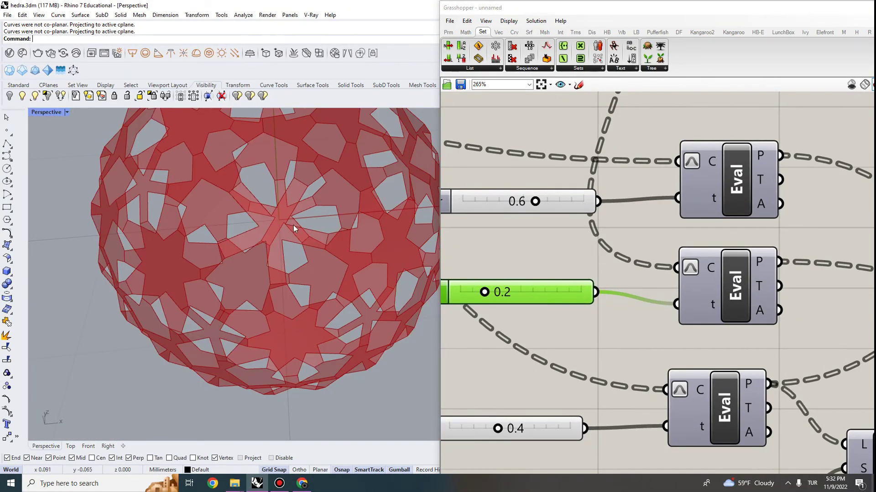
Set the hexagon pattern's middle Parameter slider, feeding the center-line Evaluate Curve, to 0.6
scroll(524, 255, down, 7)
right_drag(563, 198, 527, 375)
scroll(478, 198, up, 4)
scroll(488, 212, up, 2)
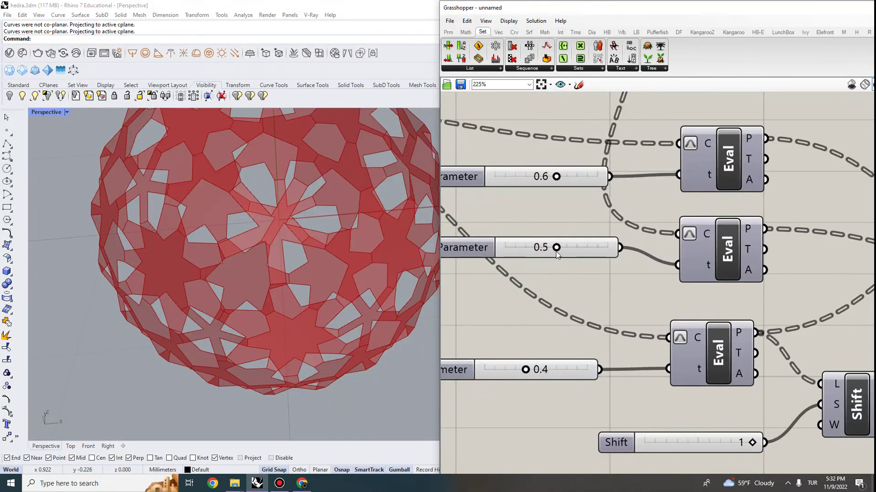
drag(556, 247, 577, 247)
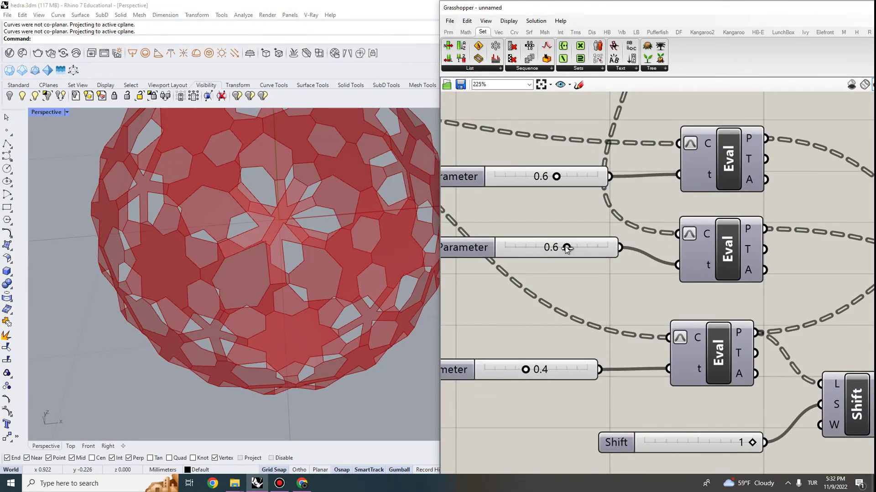
scroll(315, 290, down, 6)
right_drag(315, 290, 307, 263)
scroll(324, 288, up, 6)
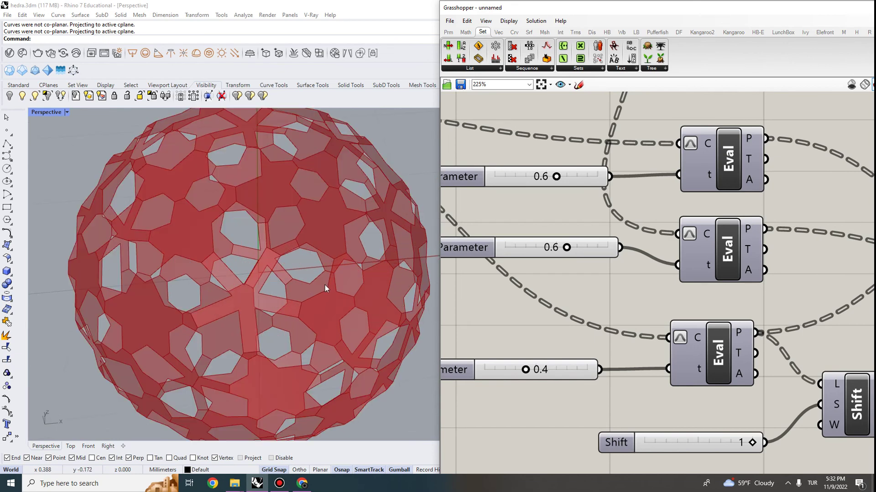
scroll(308, 246, down, 3)
scroll(243, 235, up, 4)
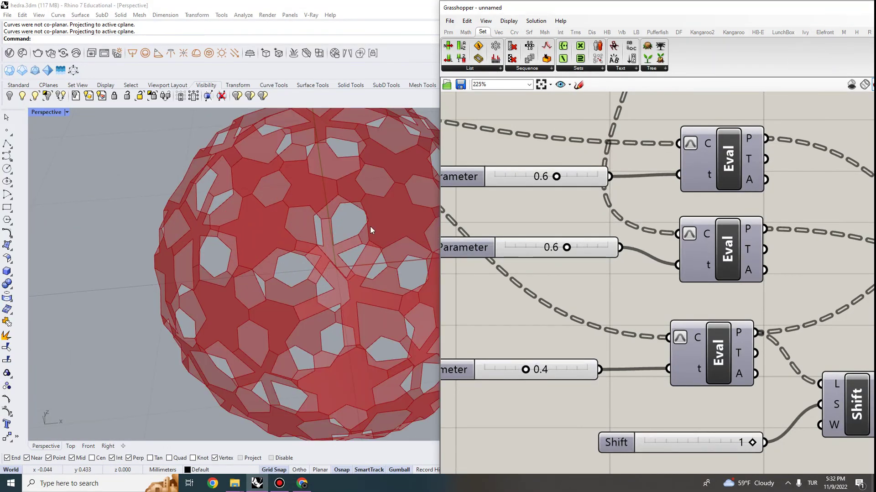
Move the pentagon branch's Boundary Surfaces component slightly up and away from its Join component
scroll(524, 204, down, 6)
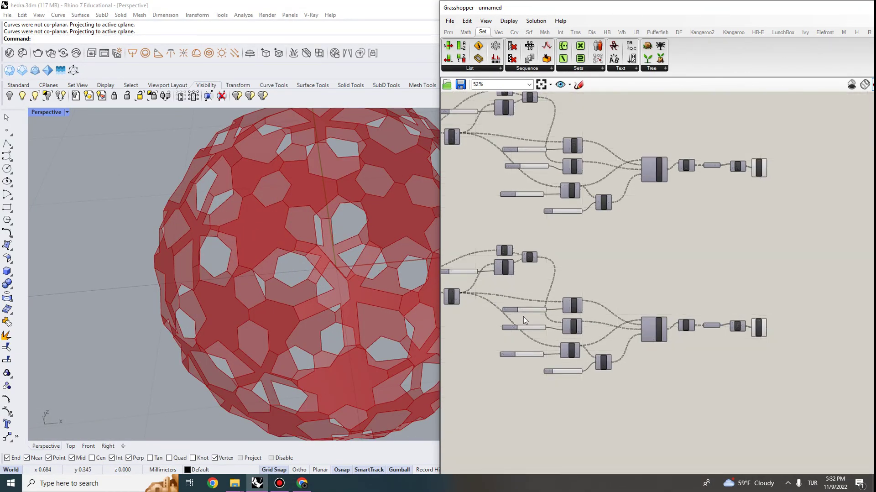
scroll(522, 317, up, 3)
scroll(547, 315, down, 4)
right_drag(721, 260, 592, 254)
scroll(592, 254, up, 2)
double_click(640, 265)
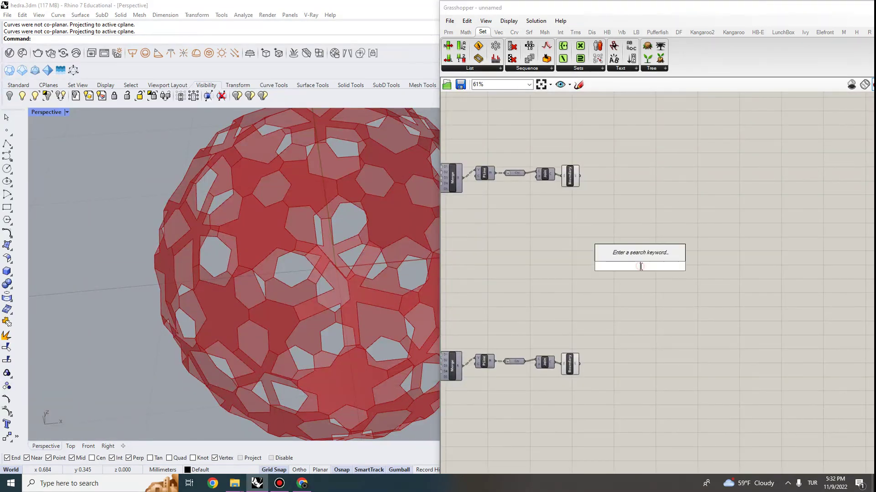
drag(570, 361, 589, 329)
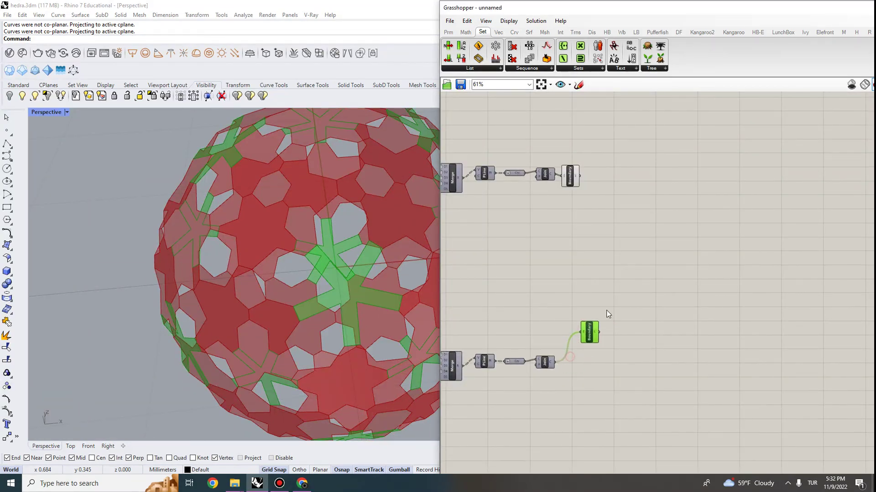
Add a Geometry parameter and connect both Boundary Surfaces outputs to it
double_click(629, 277)
text(geo)
key(Return)
scroll(602, 298, up, 2)
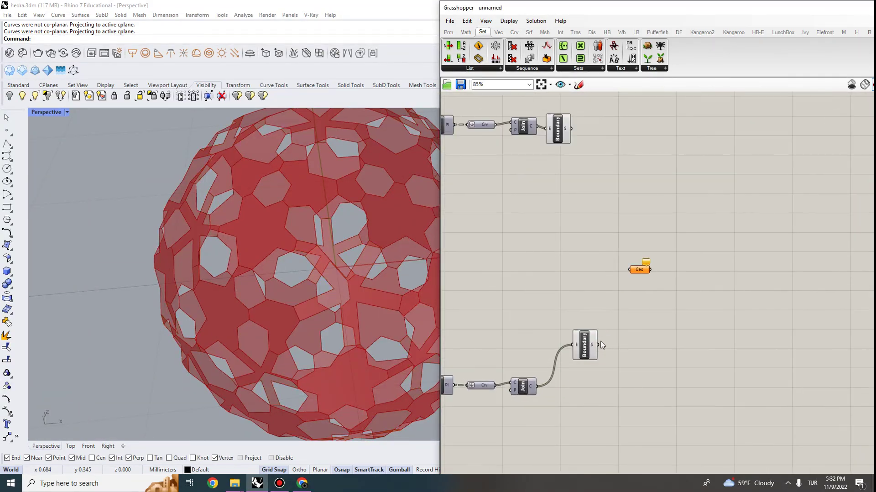
drag(598, 344, 630, 270)
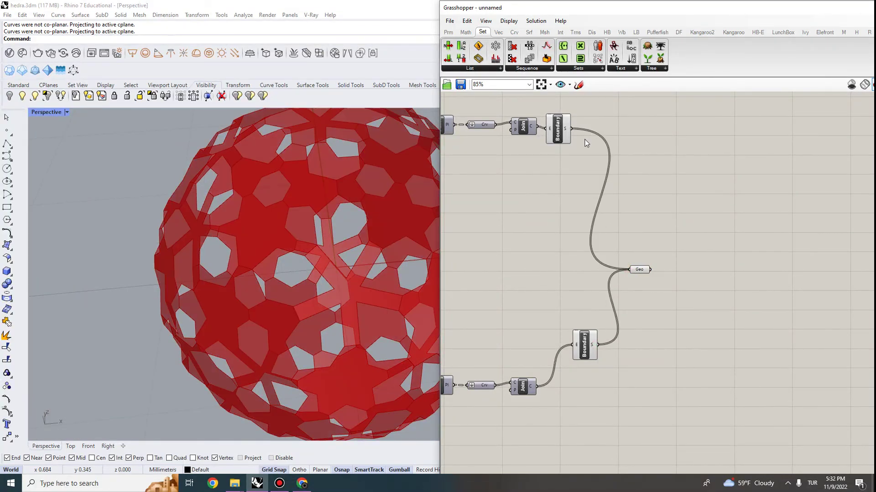
Bake the combined surfaces of the Geo parameter into Rhino
click(639, 269)
right_click(640, 267)
click(656, 306)
click(688, 388)
Move the baked surfaces about 4 mm in the negative X direction and zoom to them
scroll(277, 251, down, 15)
scroll(307, 263, up, 7)
drag(268, 234, 175, 231)
text(zs)
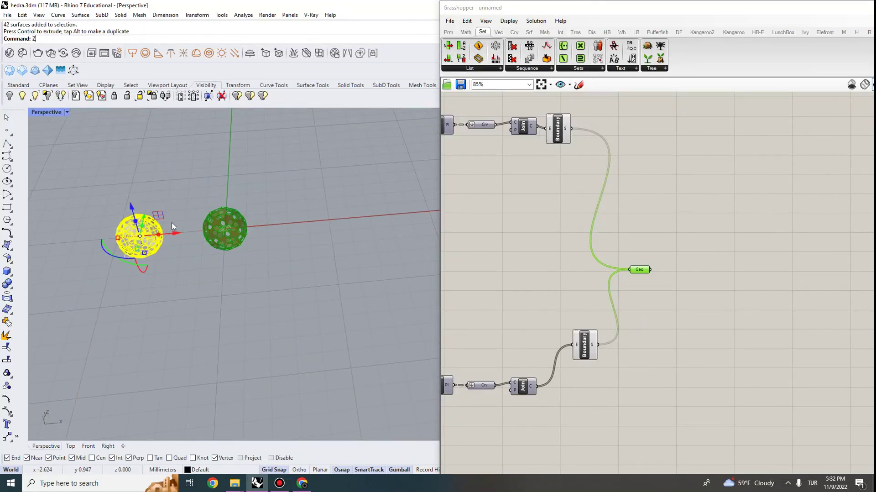
key(Return)
key(Escape)
Minimize the Grasshopper window and switch the Perspective viewport to Rendered display
drag(829, 10, 609, 40)
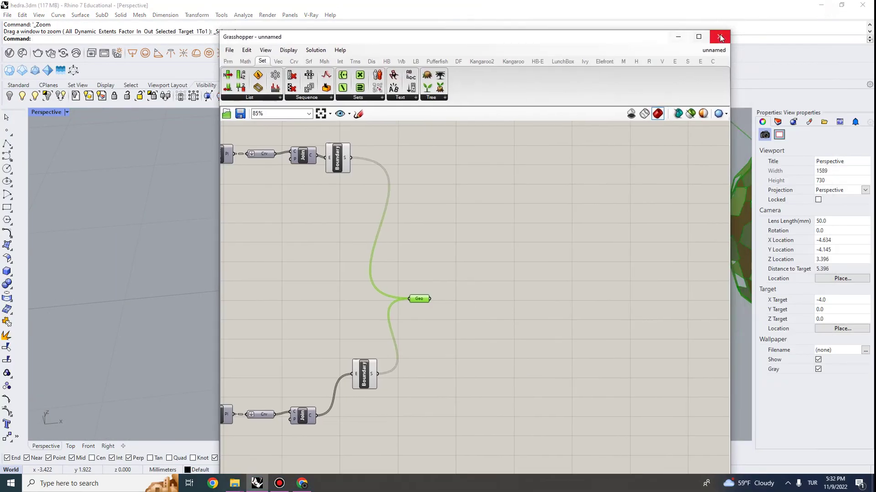
click(678, 38)
right_drag(402, 256, 449, 247)
scroll(392, 220, up, 2)
scroll(348, 231, down, 2)
click(66, 112)
click(73, 166)
Examine the rendered baked sphere's hexagon and pentagon patterns from several angles and distances
scroll(486, 253, down, 4)
scroll(450, 221, up, 4)
right_drag(494, 197, 322, 231)
scroll(322, 228, up, 5)
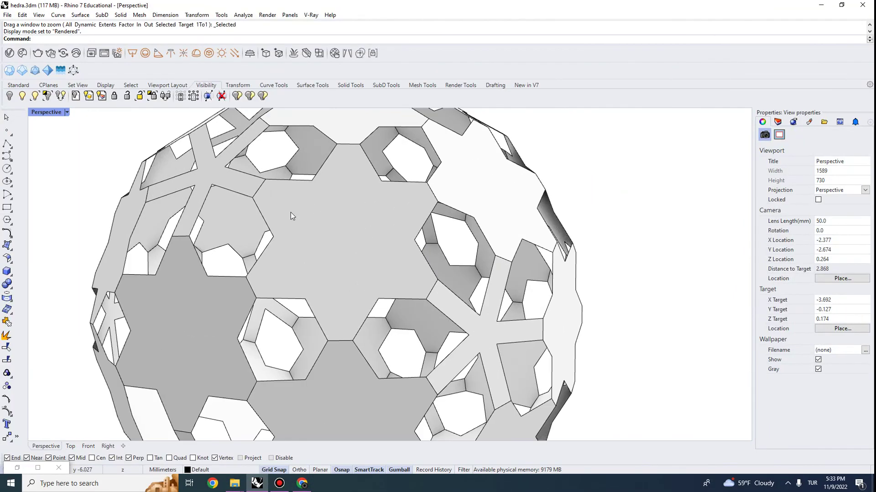
scroll(370, 204, down, 2)
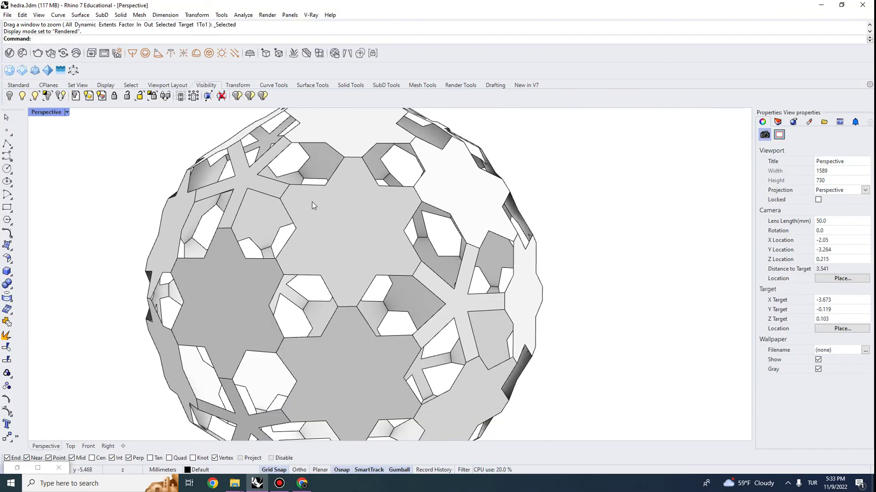
scroll(361, 210, down, 2)
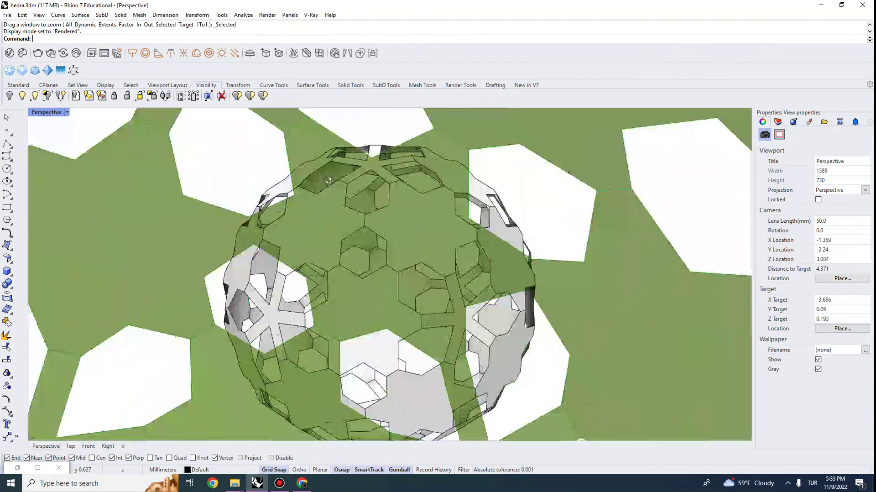
scroll(365, 228, down, 3)
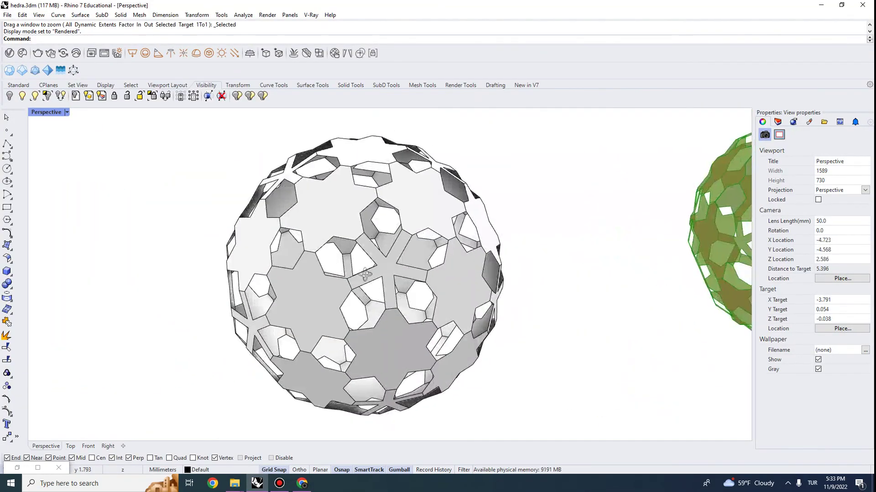
scroll(319, 258, down, 4)
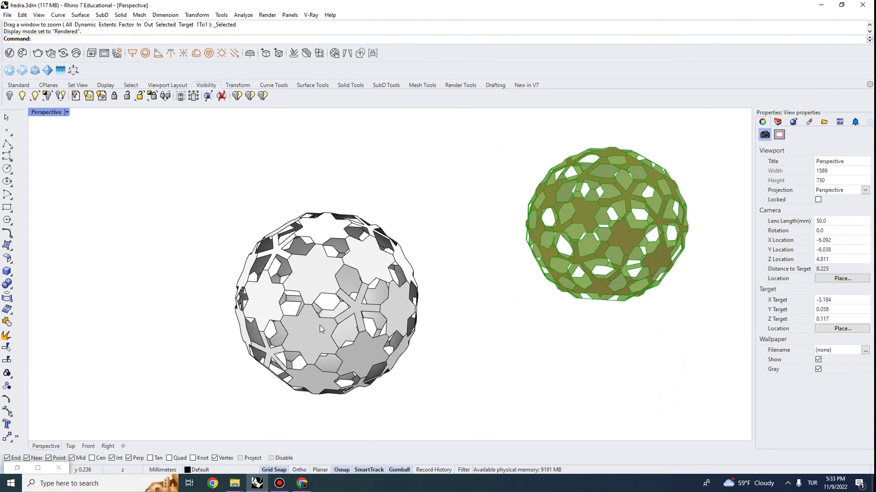